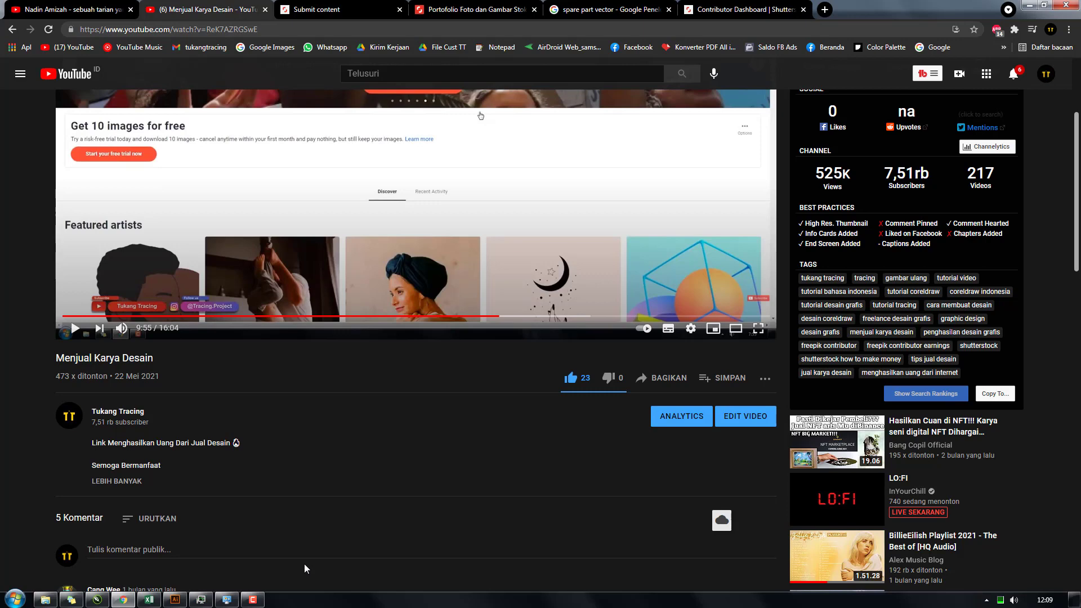
scroll(325, 517, "up", 3)
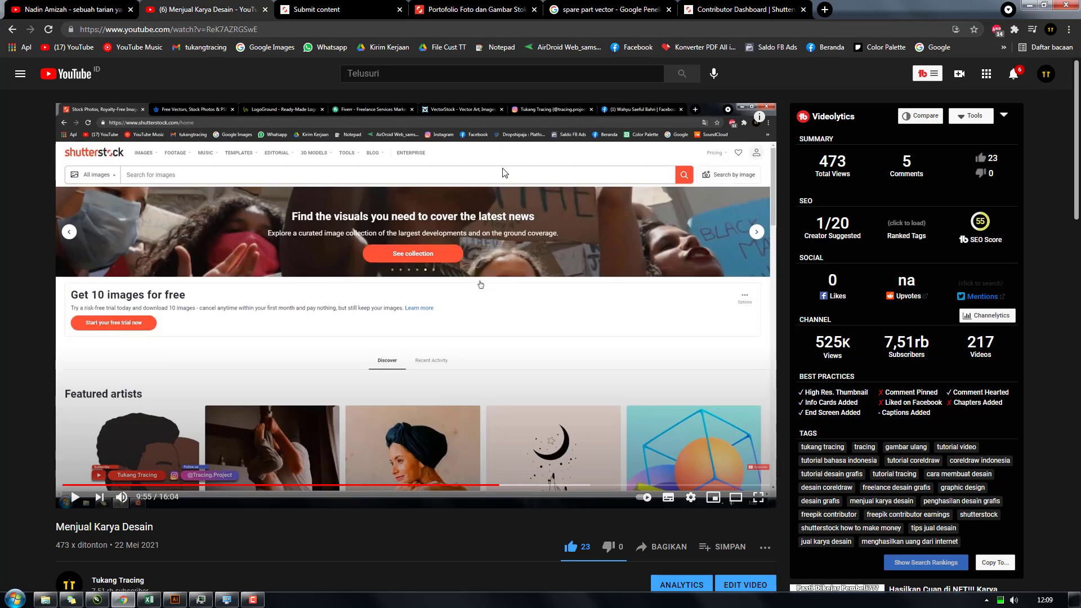
scroll(481, 284, "down", 4)
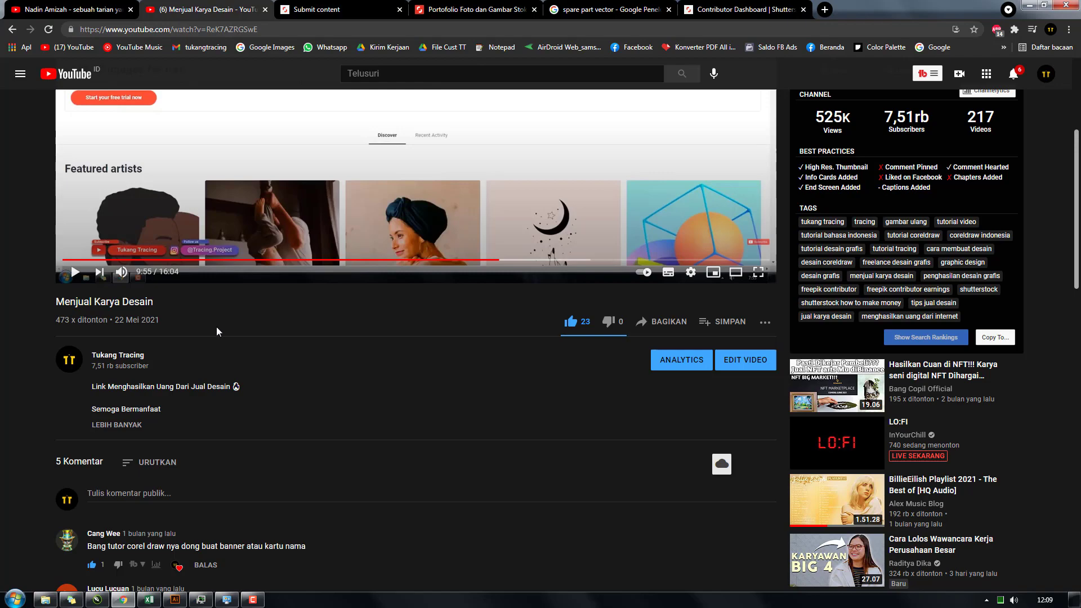
scroll(342, 350, "up", 4)
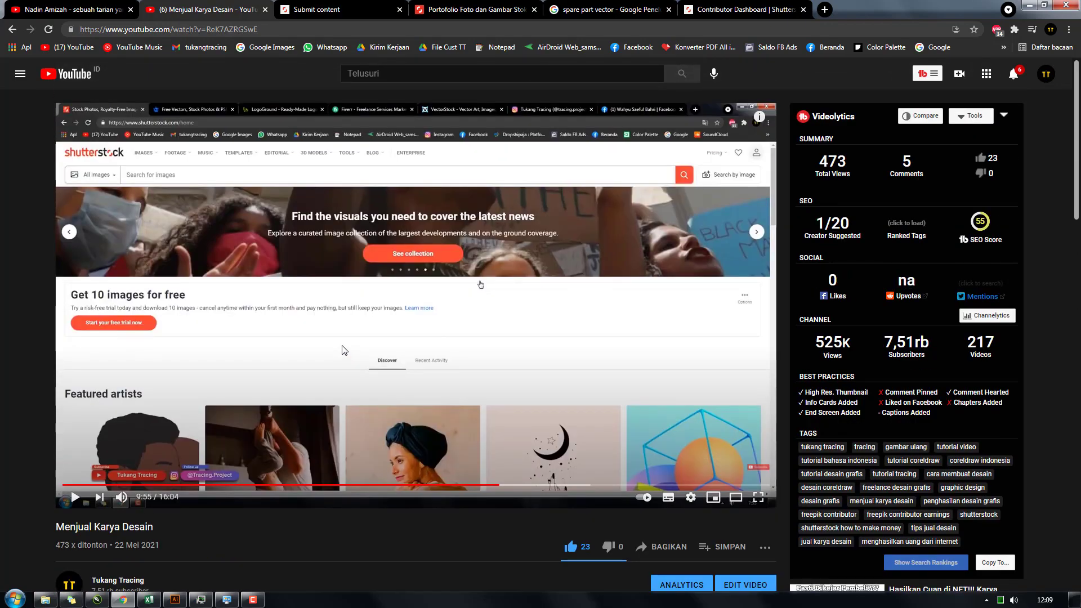
scroll(342, 349, "down", 2)
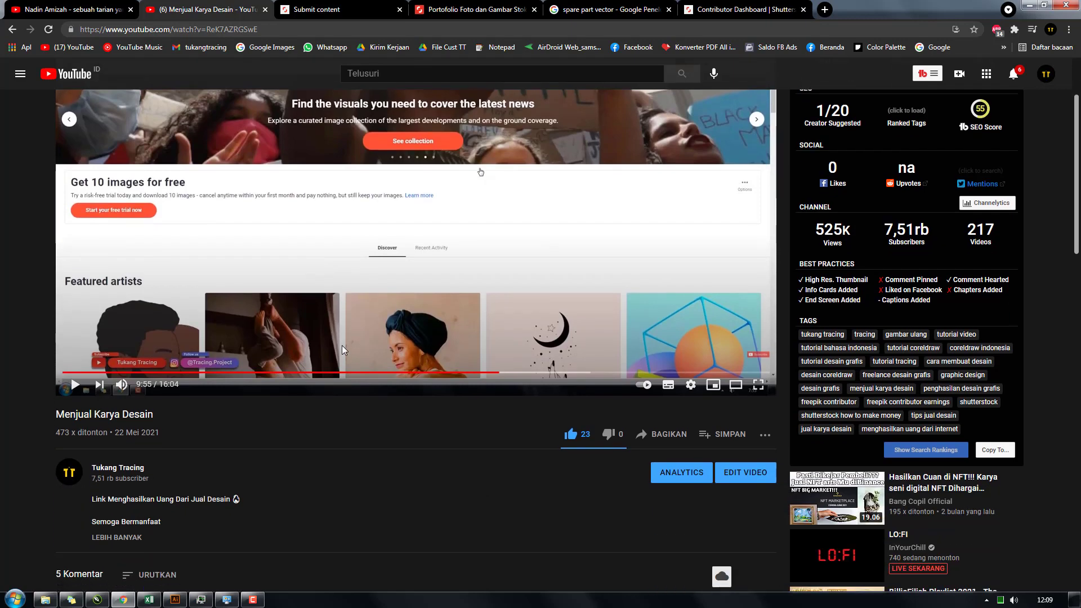
scroll(342, 346, "up", 2)
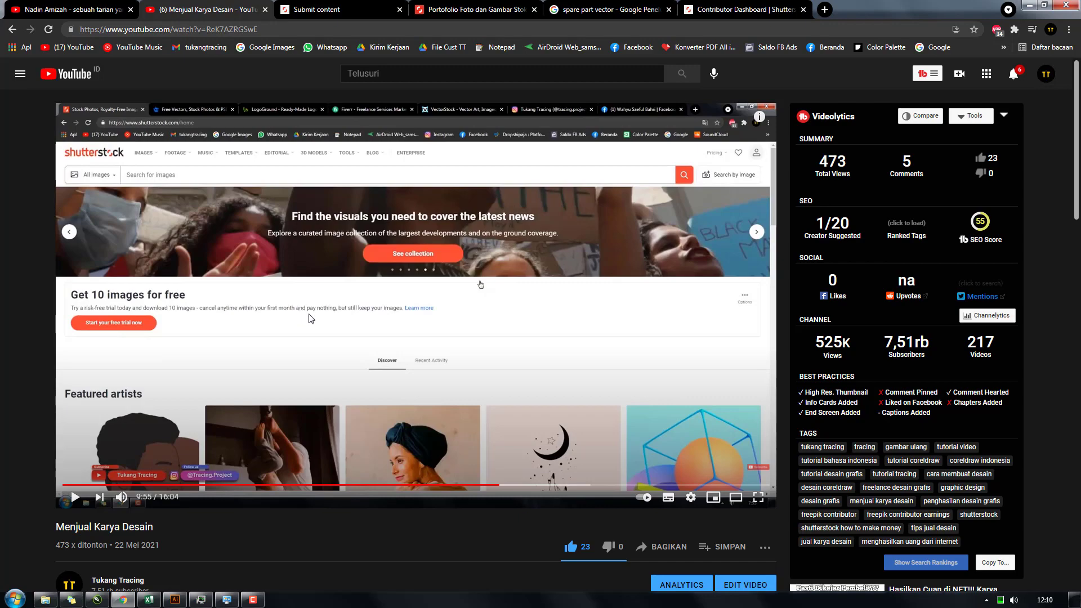
scroll(317, 320, "down", 4)
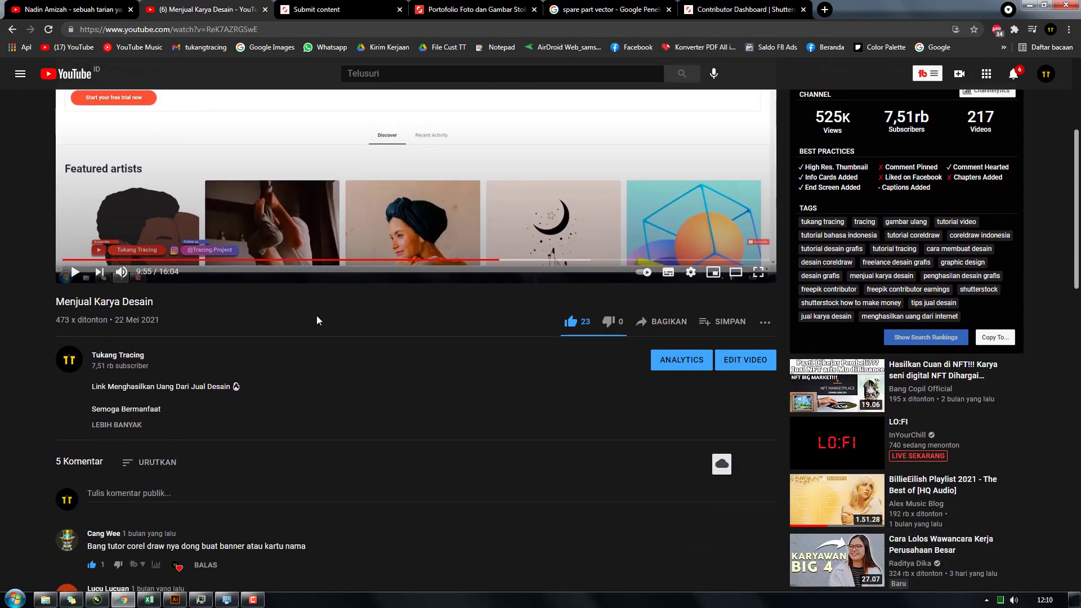
scroll(316, 320, "up", 4)
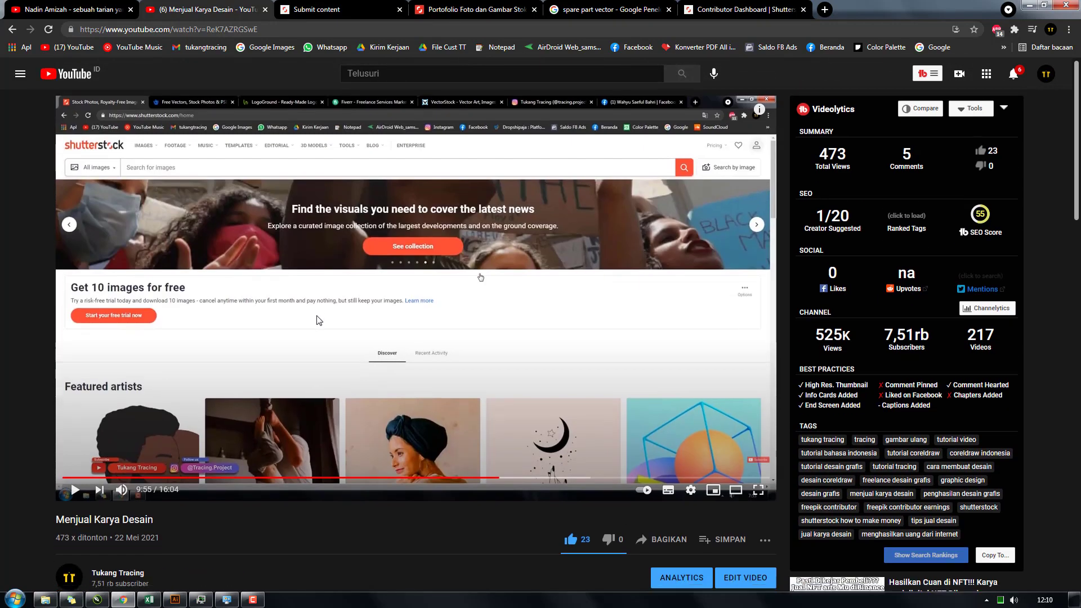
scroll(316, 321, "down", 3)
scroll(316, 320, "up", 3)
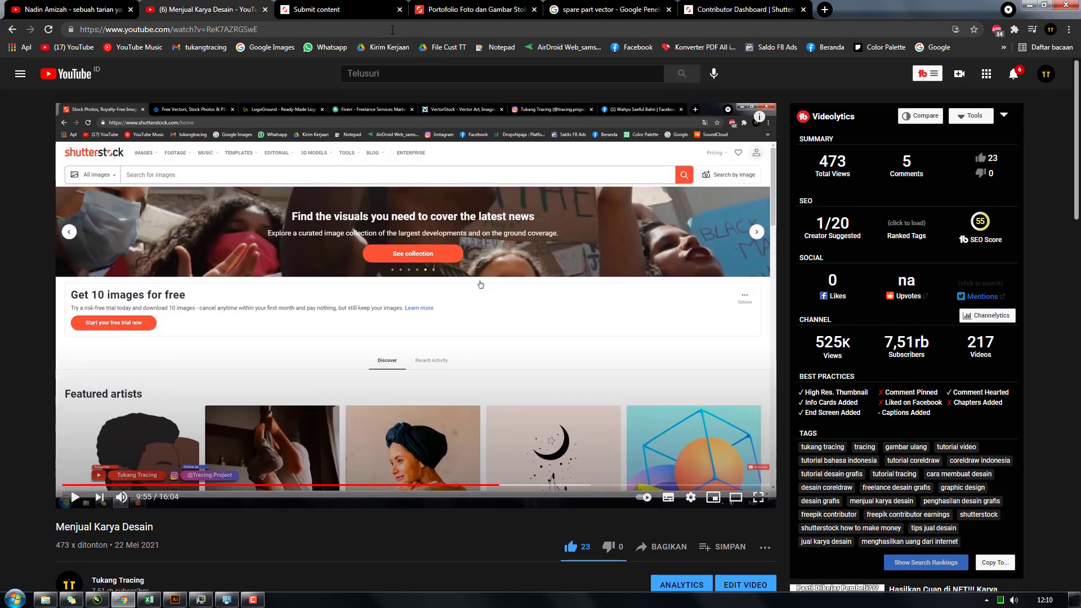
Look over the Tukang Tracing portfolio on Shutterstock and return to the Submit content page.
left_click(343, 9)
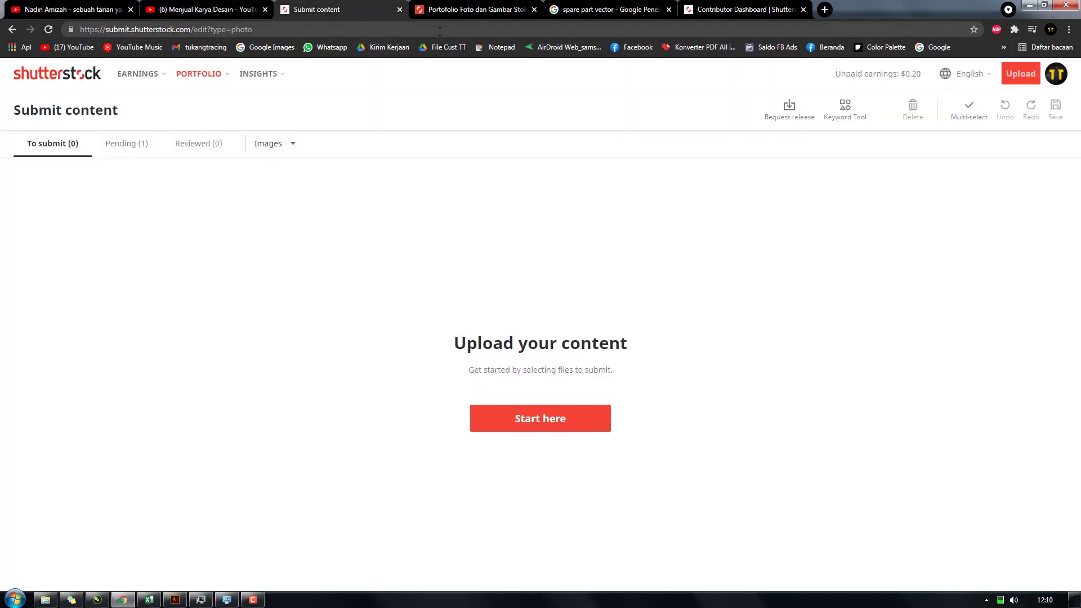
left_click(440, 11)
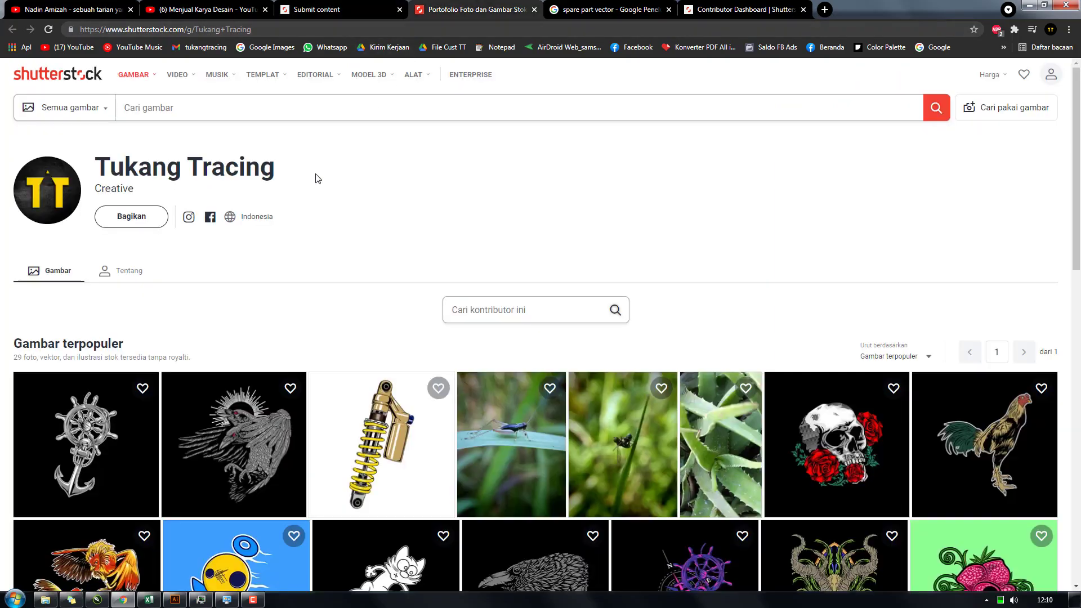
scroll(318, 178, "down", 10)
scroll(318, 178, "up", 10)
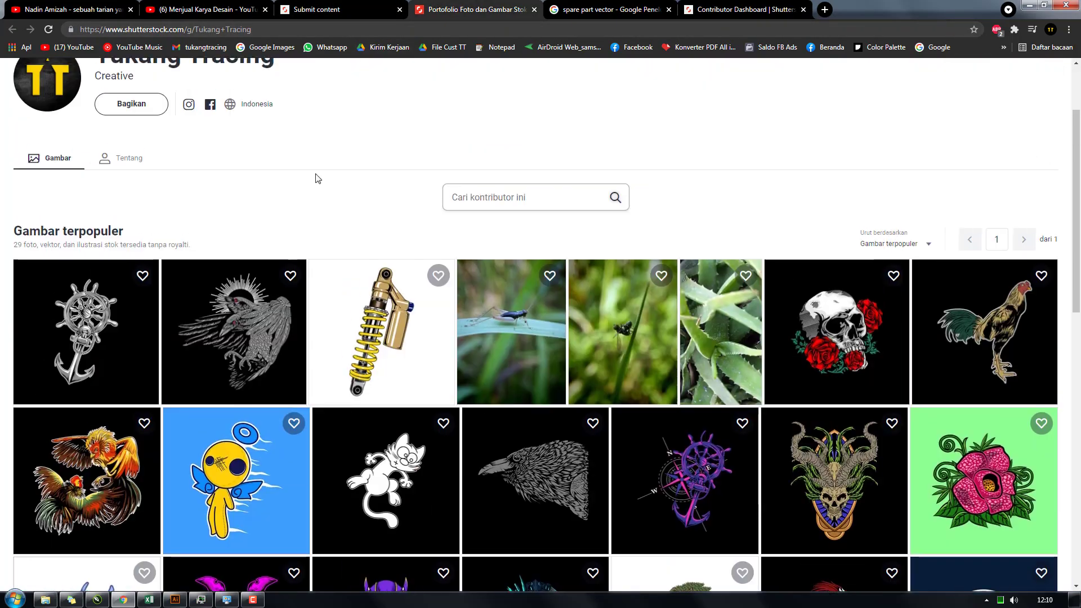
left_click(343, 11)
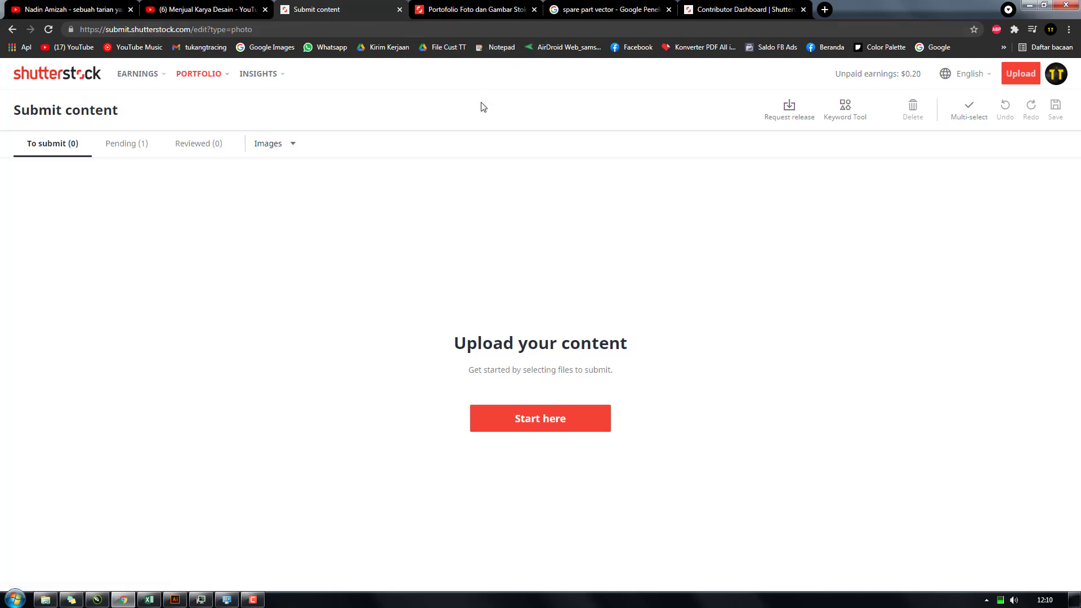
left_click(480, 12)
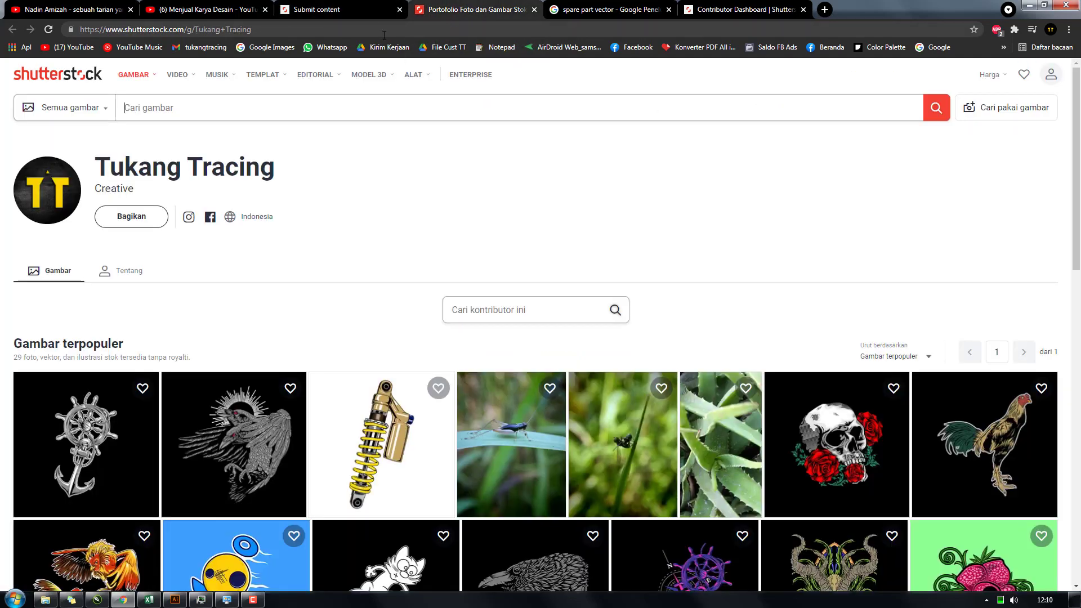
left_click(354, 11)
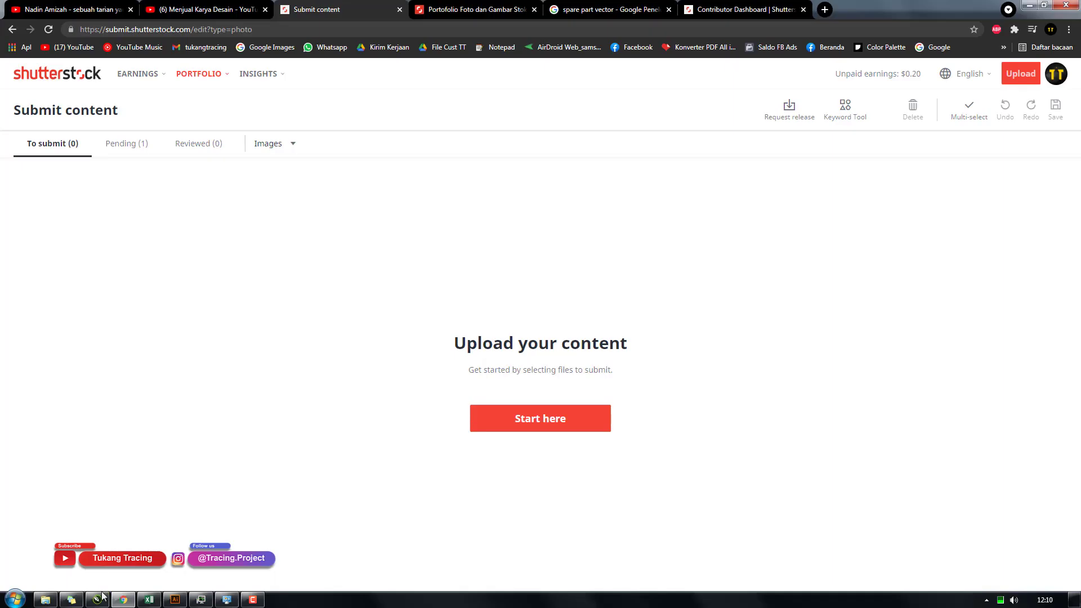
left_click(97, 599)
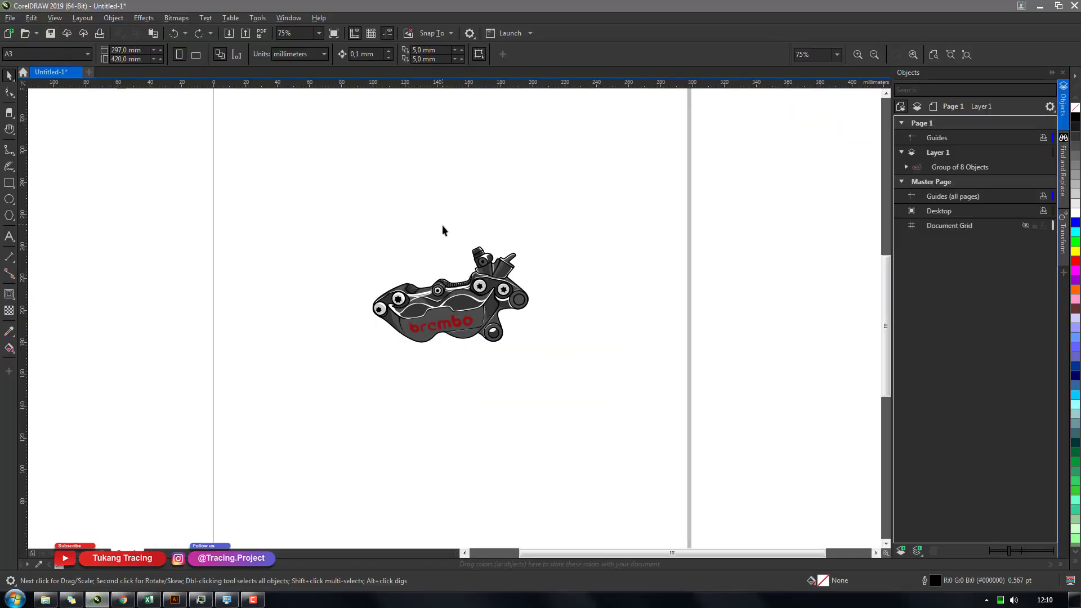
key("h")
left_click_drag(437, 229, 436, 218)
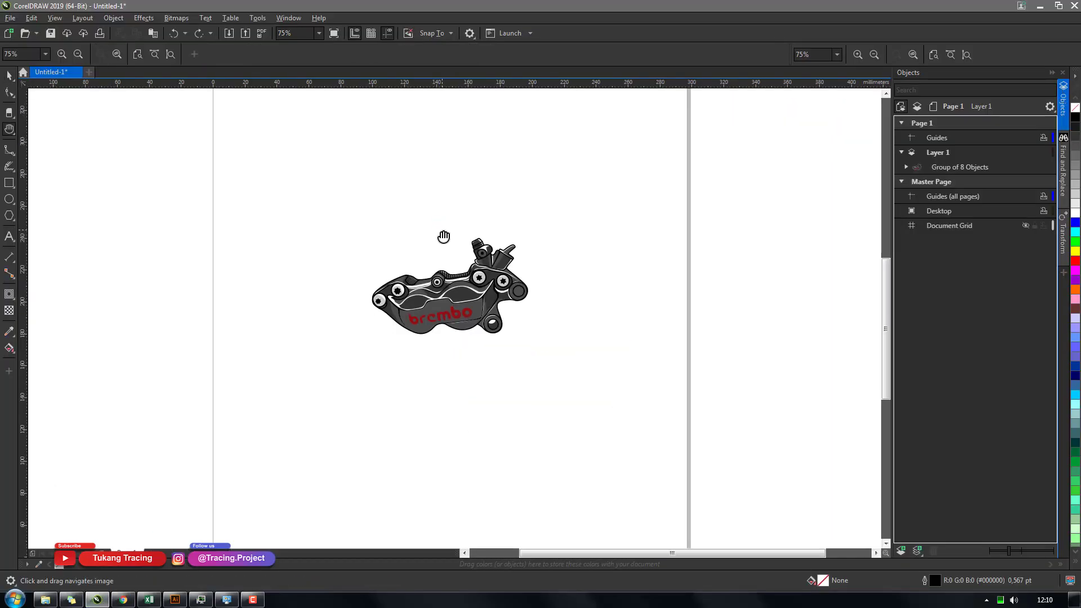
key("space")
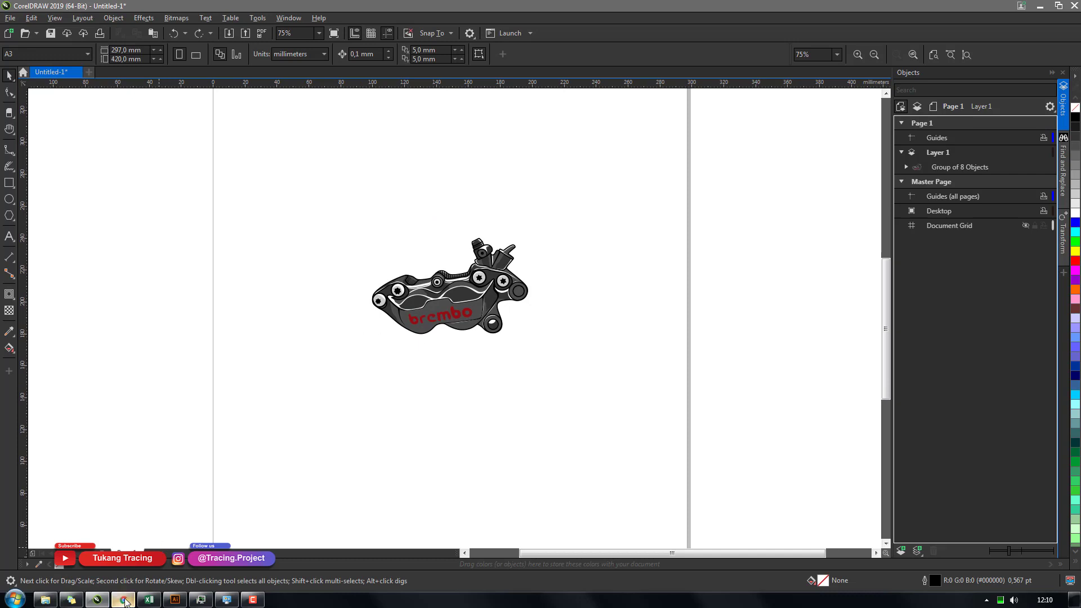
left_click(123, 600)
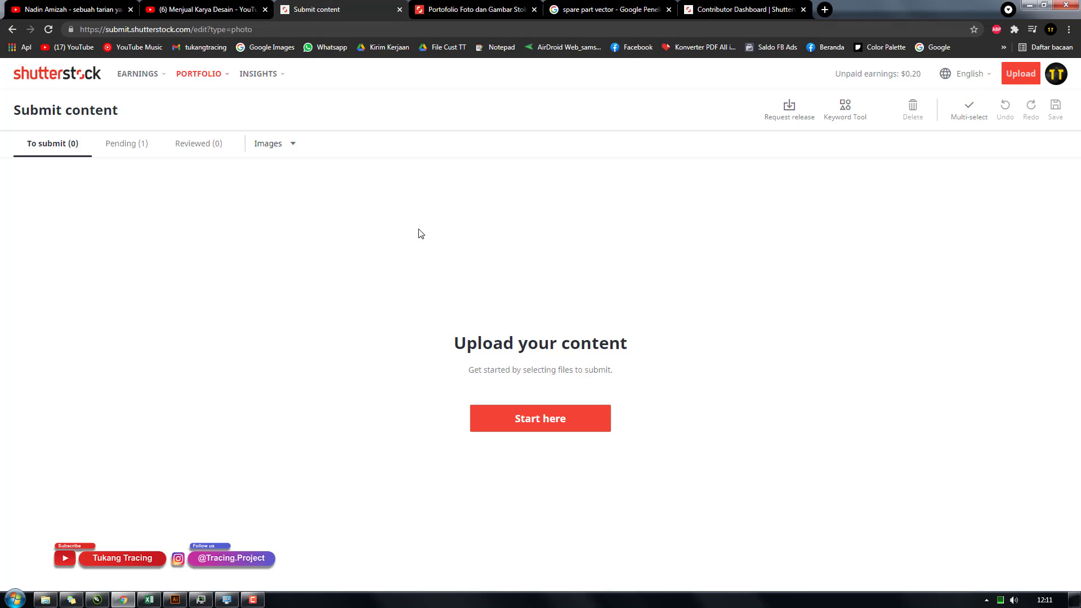
Switch to CorelDRAW and examine the grouped brake caliper illustration up close.
mouse_move(176, 601)
left_click(98, 600)
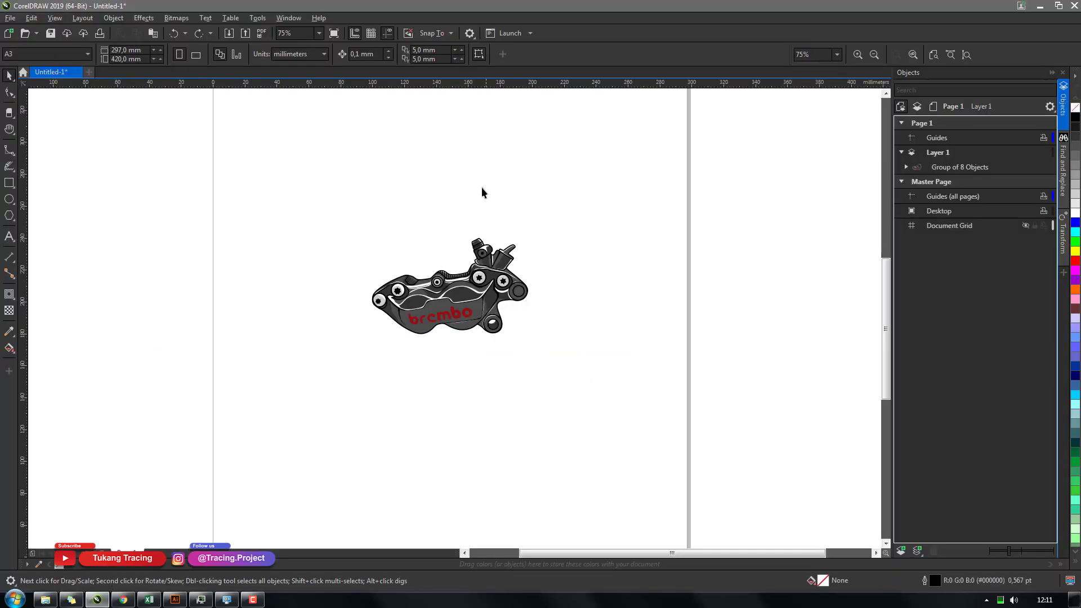
scroll(482, 191, "down", 1)
scroll(499, 208, "up", 1)
key("h")
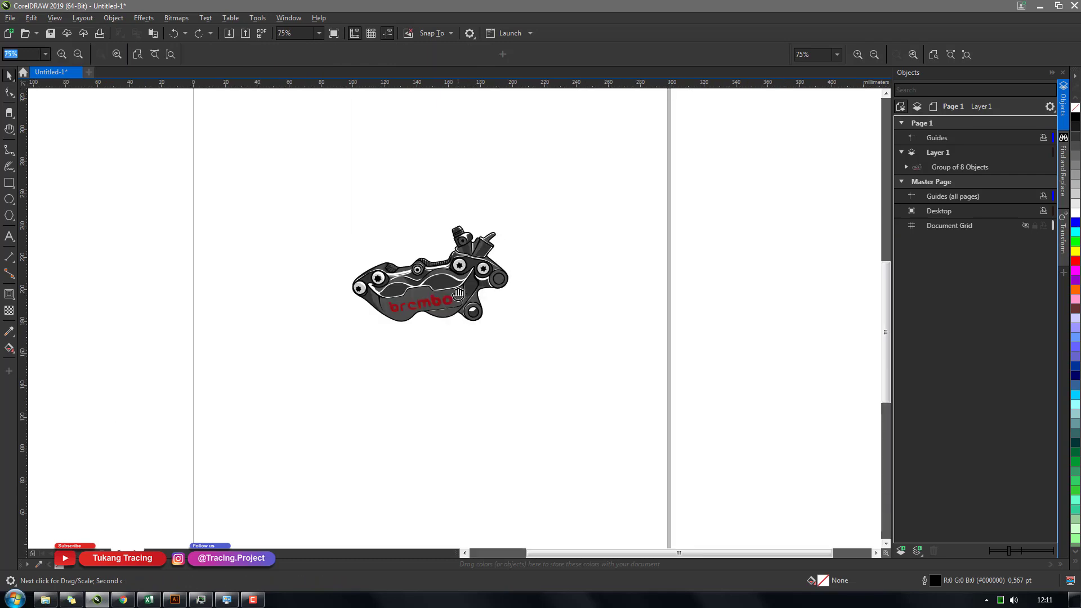
mouse_move(429, 270)
left_mouse_down()
mouse_move(435, 296)
mouse_move(420, 271)
mouse_move(435, 290)
left_mouse_up()
scroll(435, 296, "down", 1)
scroll(465, 293, "up", 1)
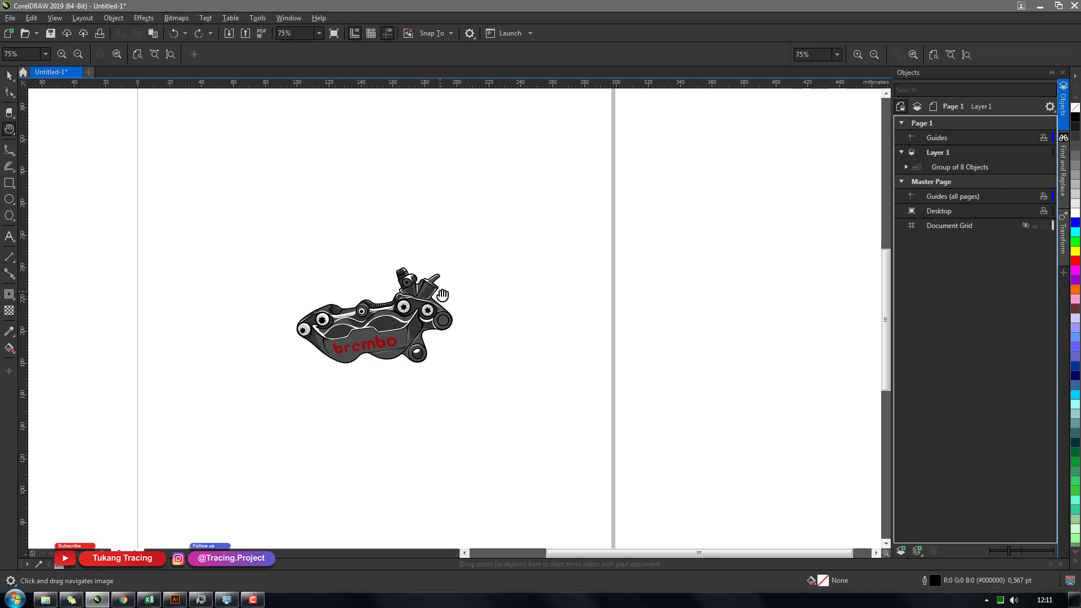
scroll(395, 324, "up", 1)
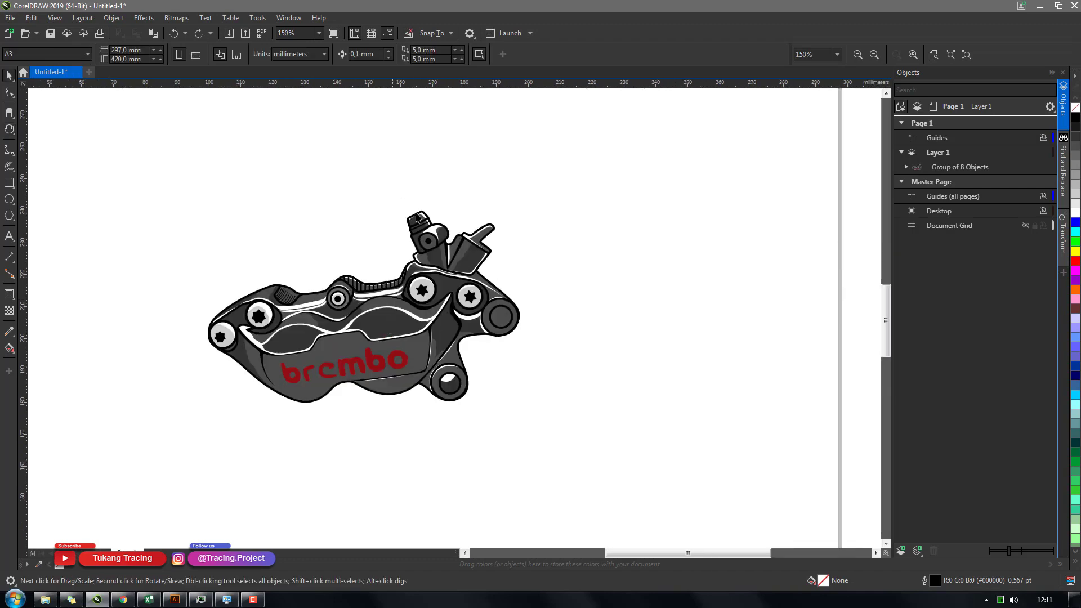
key("space")
left_click(473, 332)
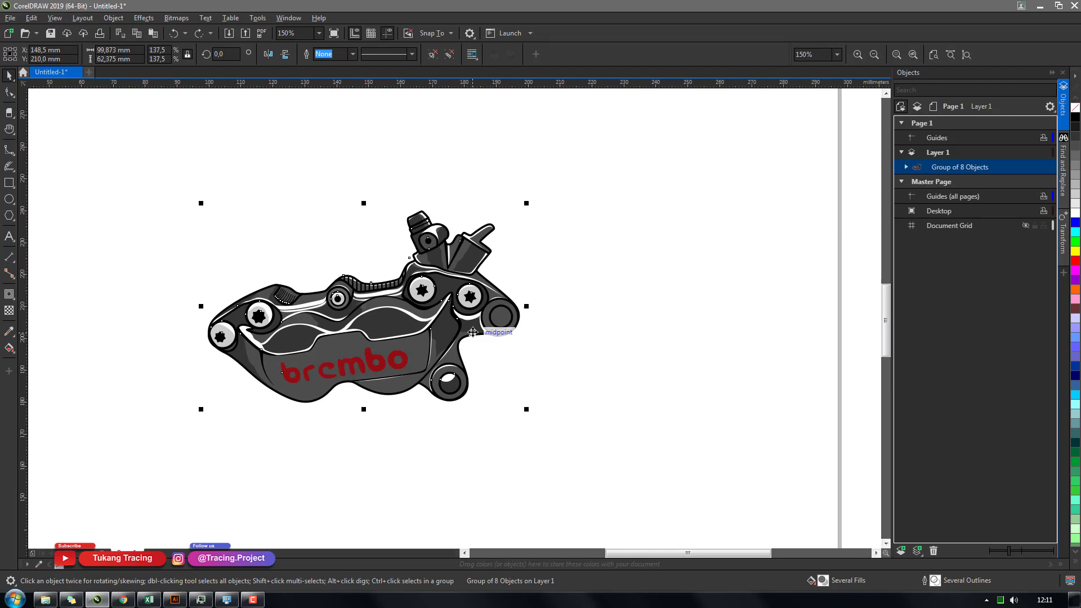
left_click(158, 163)
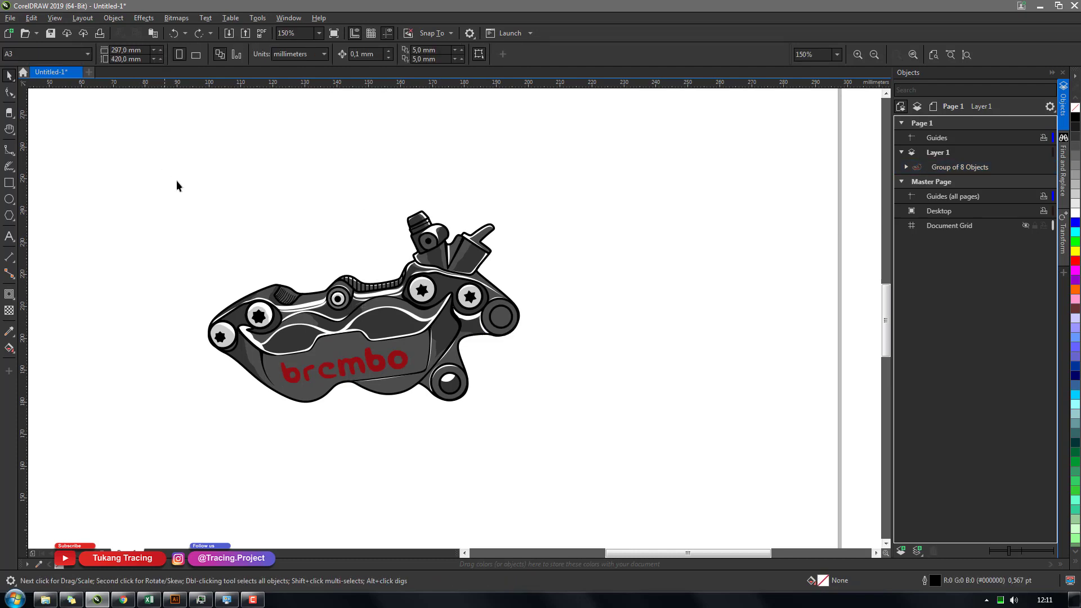
left_click(271, 326)
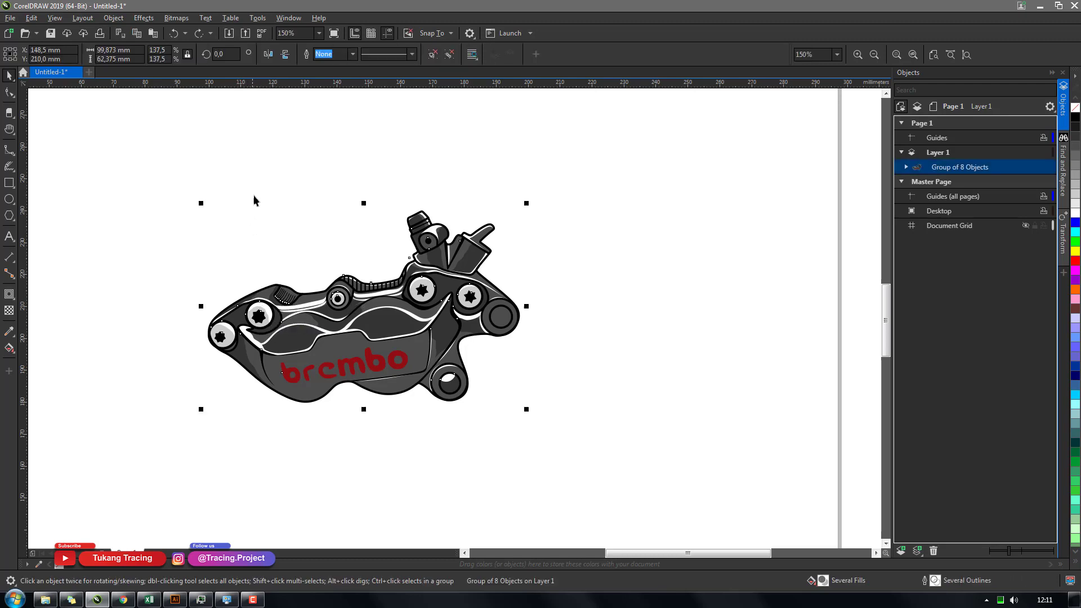
left_click(274, 160)
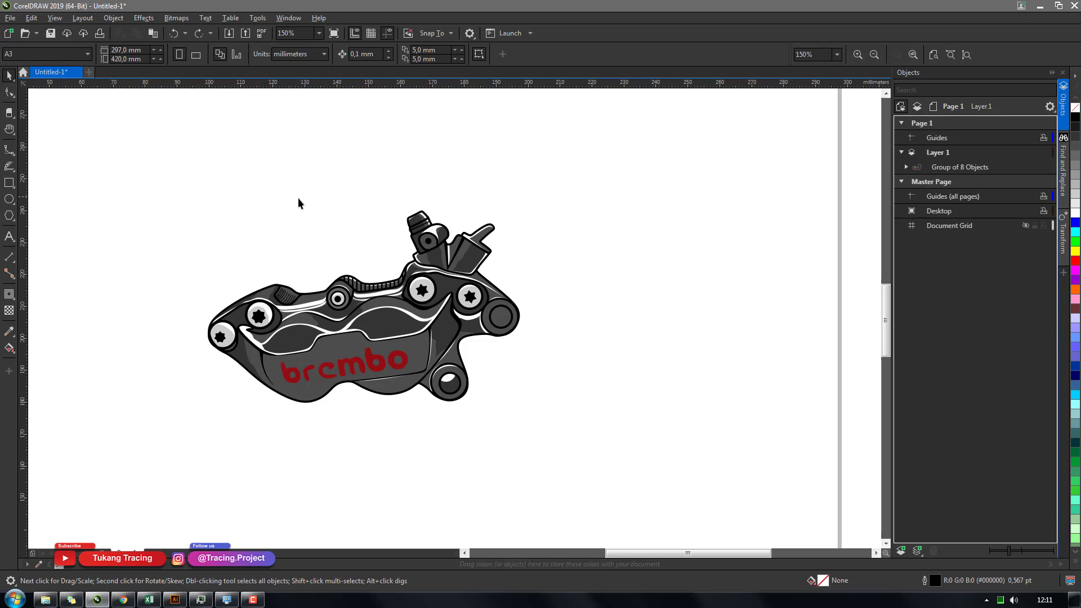
Ungroup the brake caliper illustration and delete the red "brembo" lettering from its body.
left_click_drag(365, 367, 362, 339)
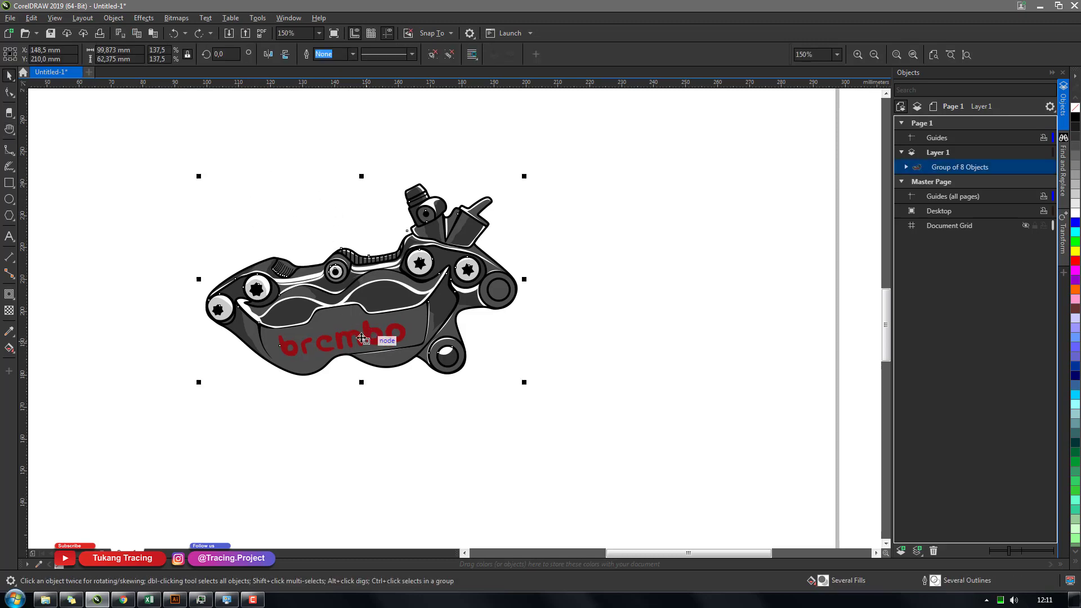
left_click(433, 55)
left_click(417, 444)
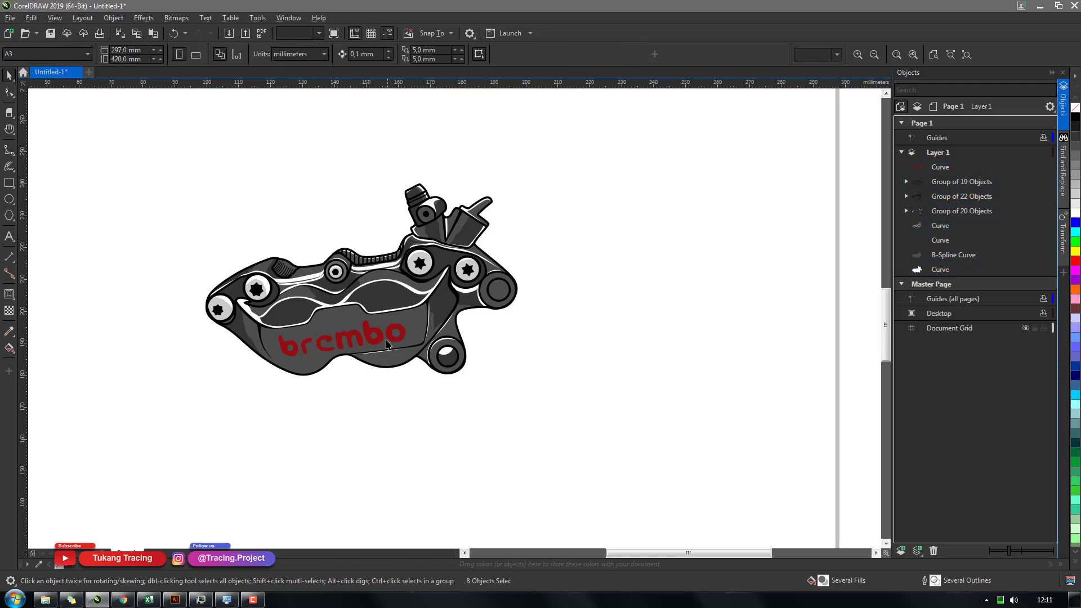
left_click(377, 338)
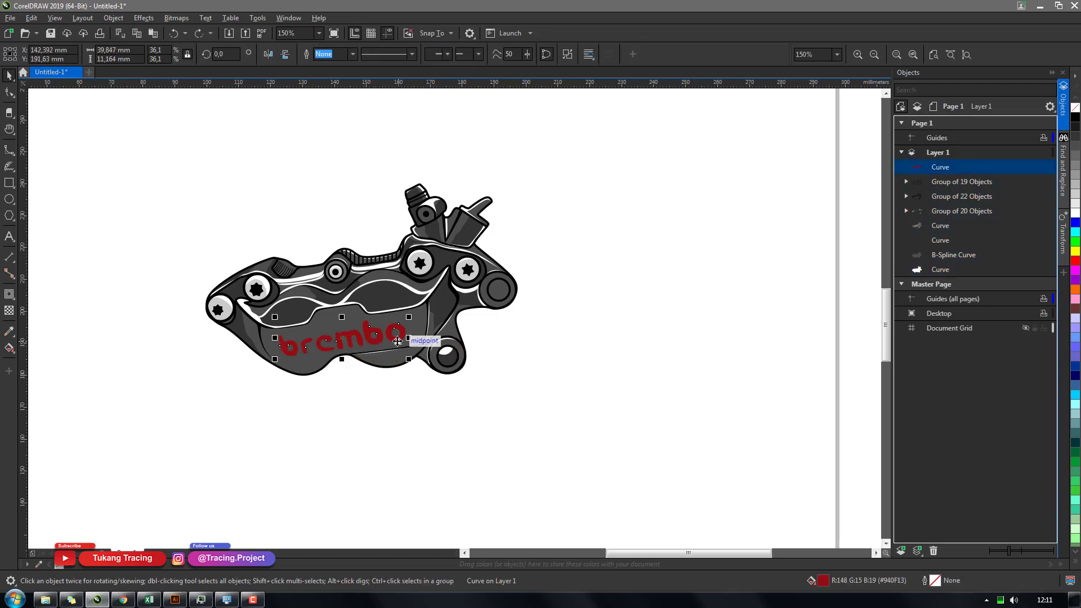
key("Delete")
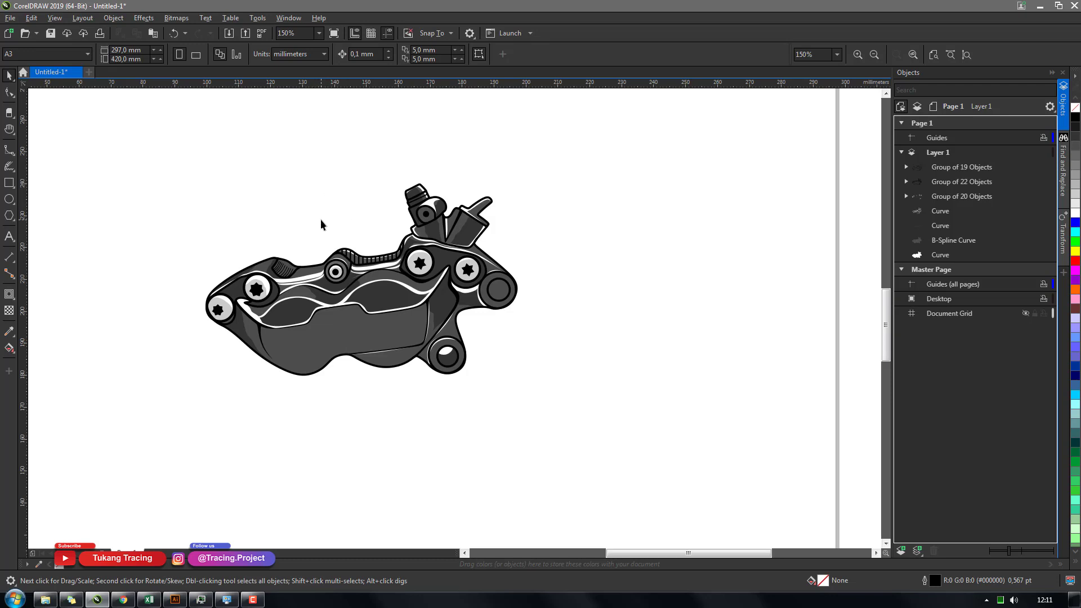
Group all remaining parts of the brake caliper illustration into a single object.
scroll(321, 224, "down", 5)
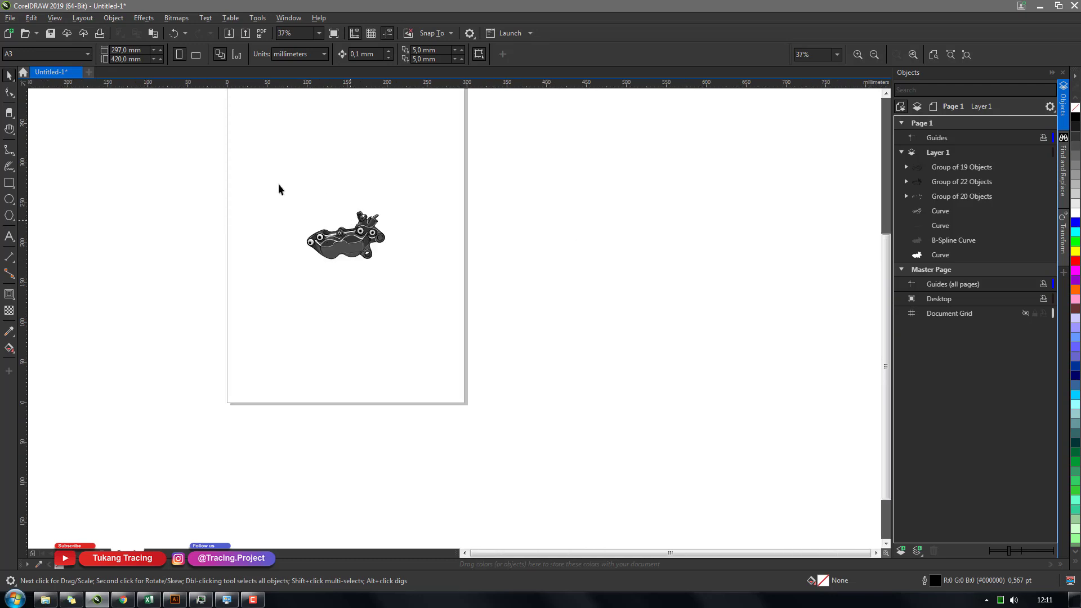
left_click_drag(277, 184, 401, 292)
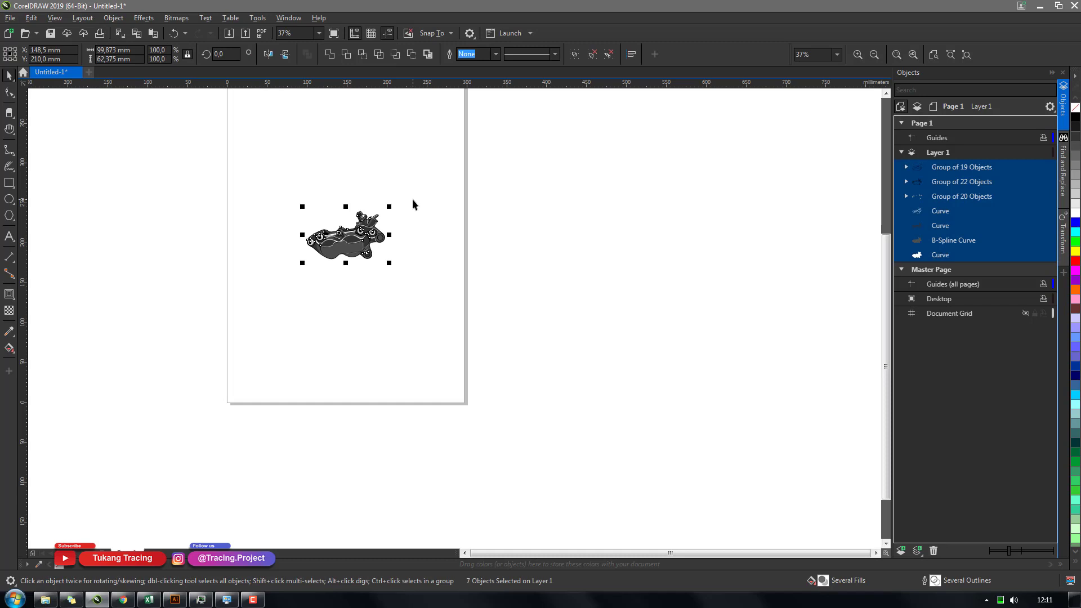
key("ctrl+g")
key("h")
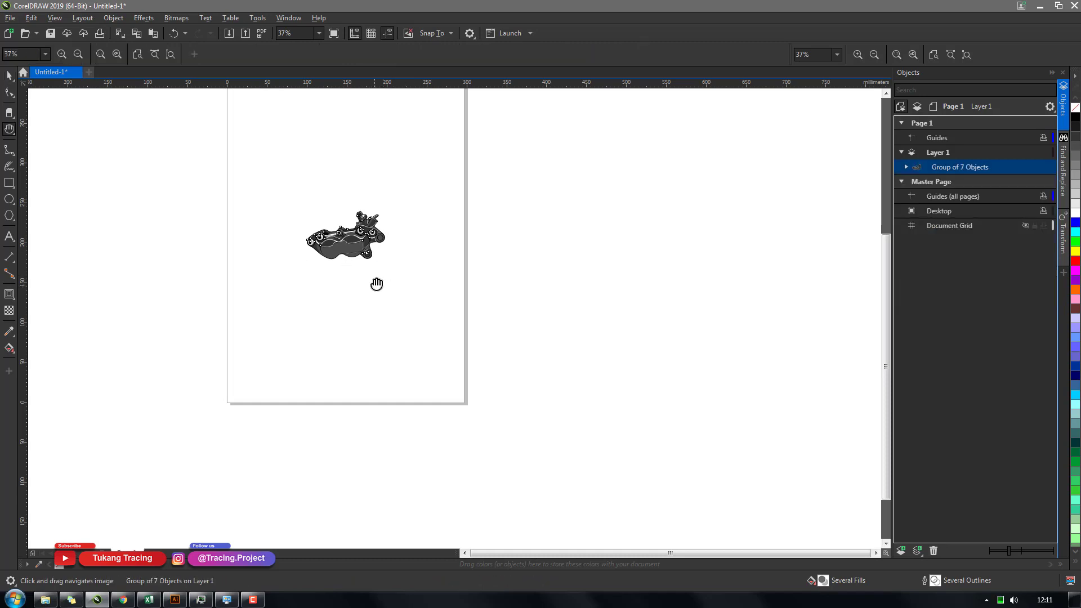
left_click_drag(377, 284, 405, 345)
key("space")
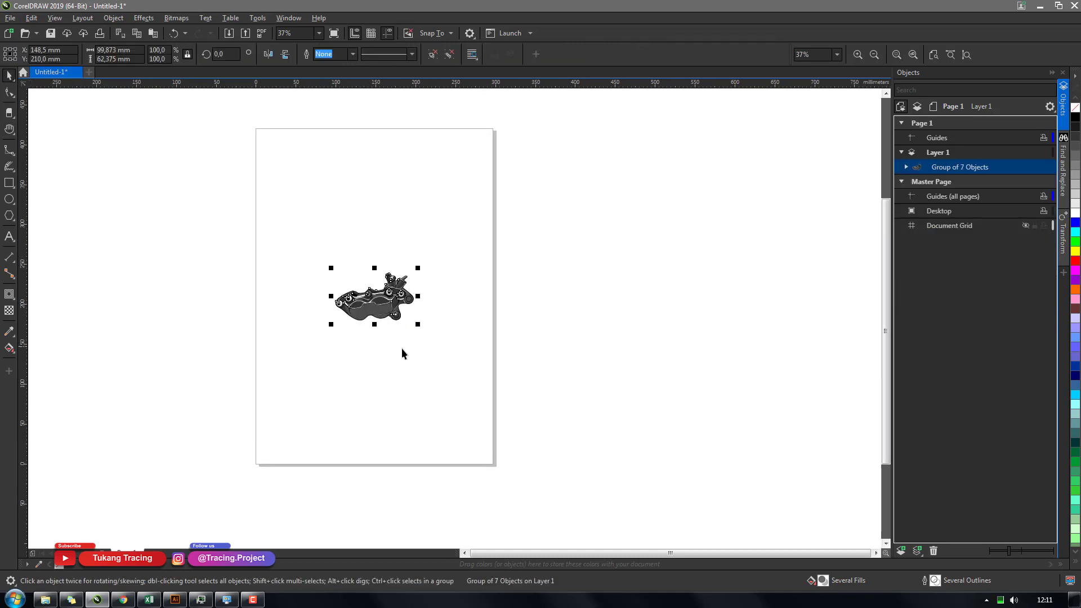
left_click(400, 363)
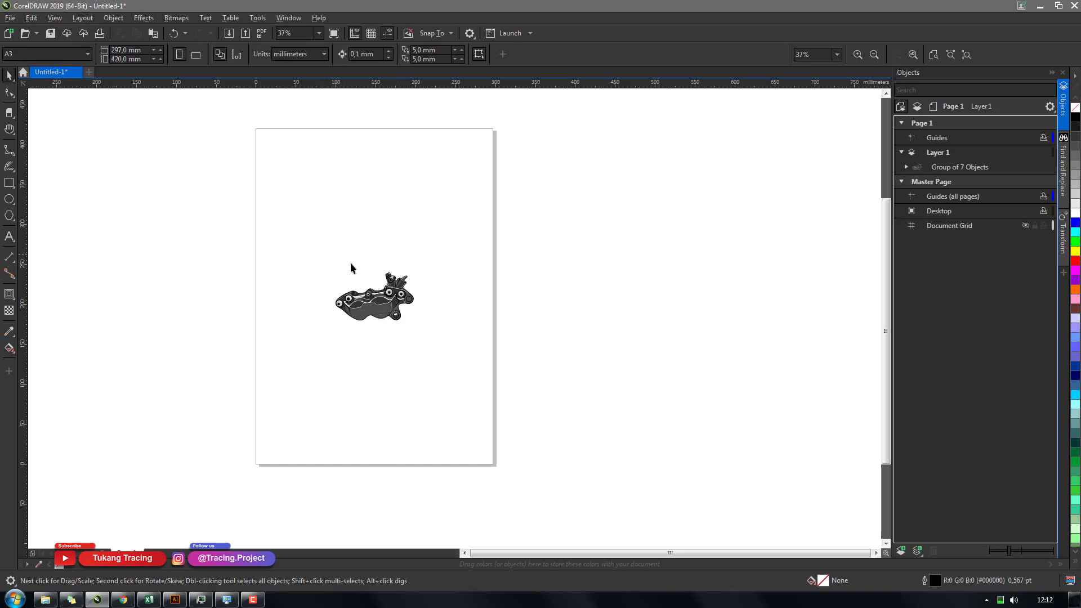
left_click(386, 311)
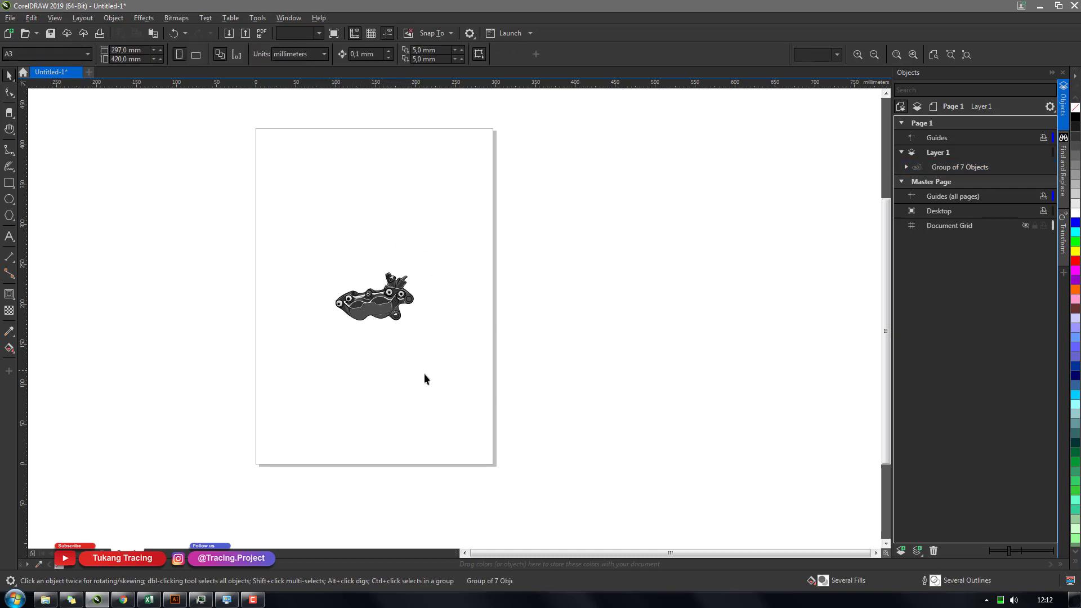
key("h")
mouse_move(400, 335)
left_mouse_down()
mouse_move(415, 361)
mouse_move(390, 315)
left_mouse_up()
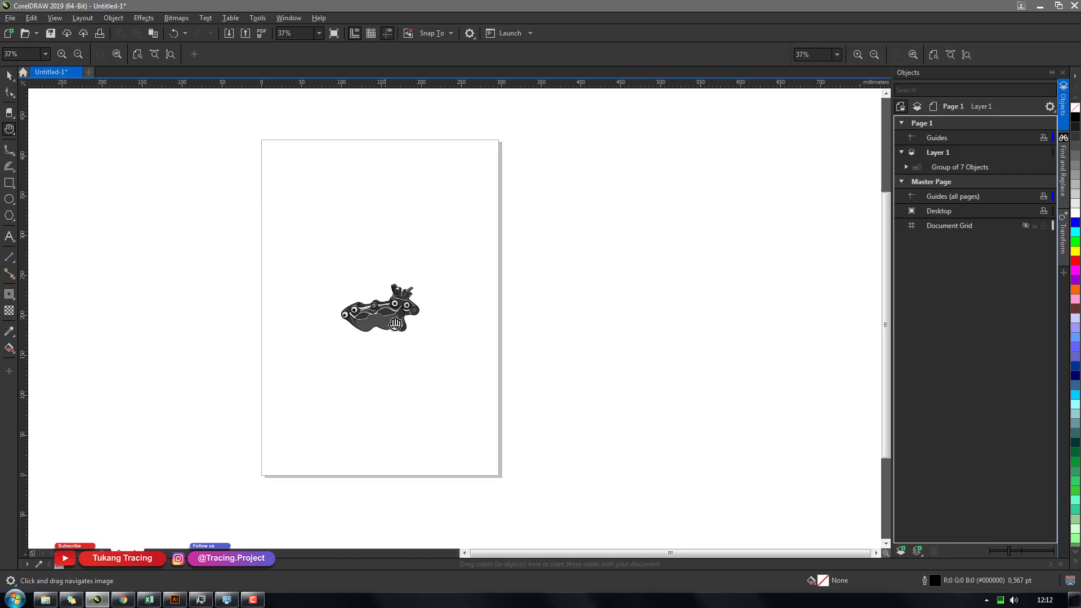
key("space")
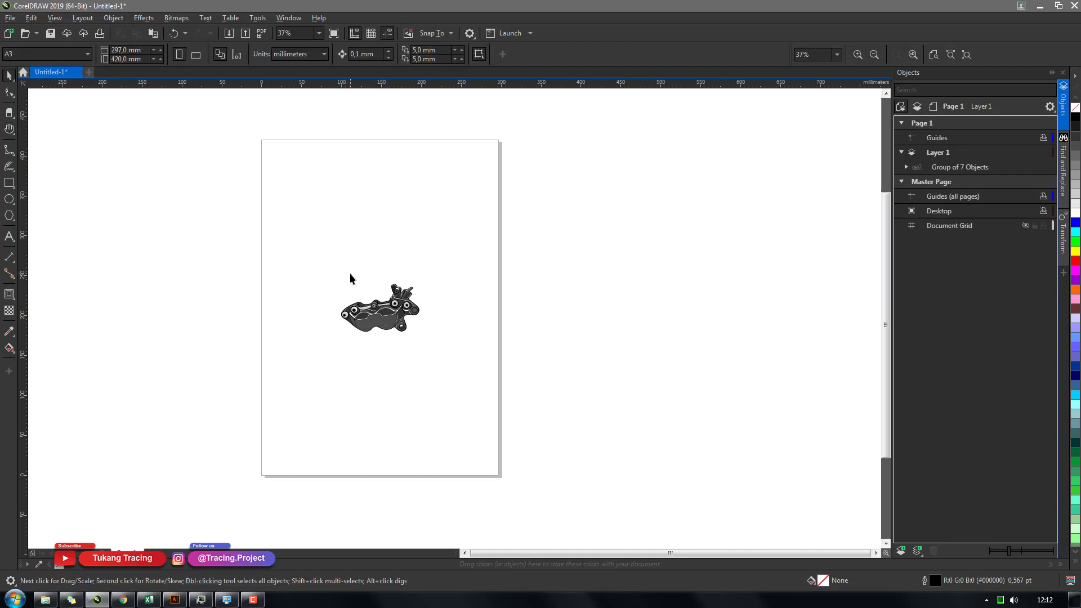
key("space")
mouse_move(357, 294)
left_mouse_down()
mouse_move(334, 282)
mouse_move(353, 309)
left_mouse_up()
key("space")
left_click(378, 346)
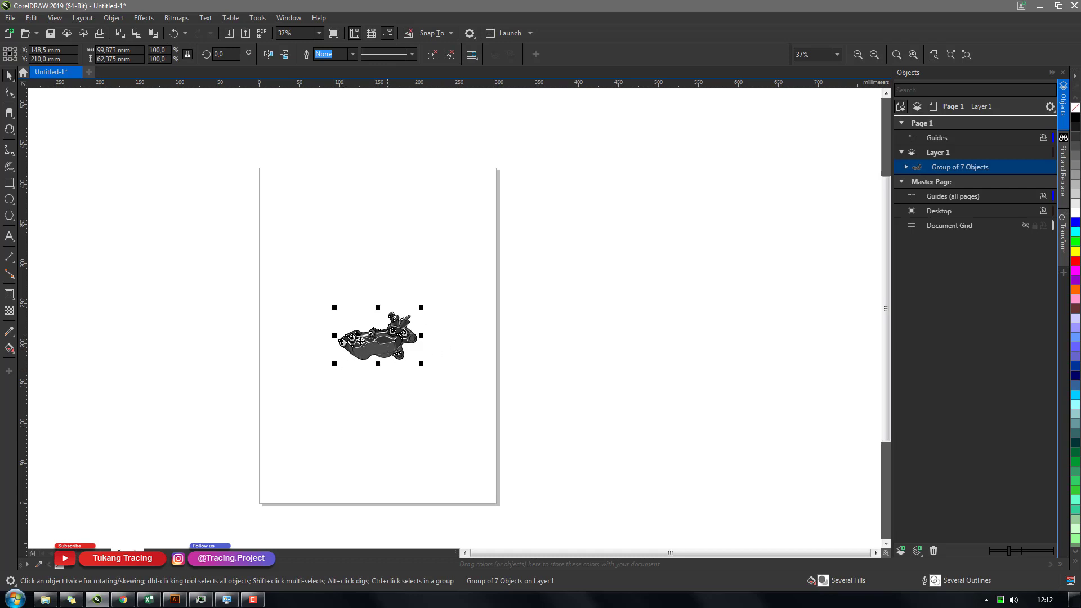
left_click(403, 434)
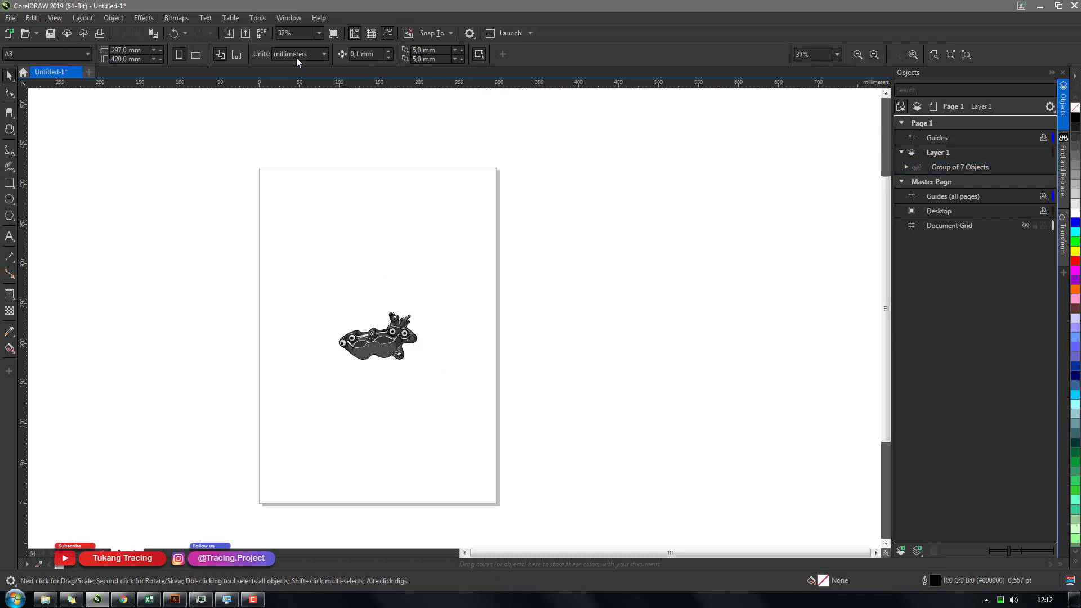
Switch the document units to pixels and set the page size to 2,200 by 2,200 px.
left_click(313, 54)
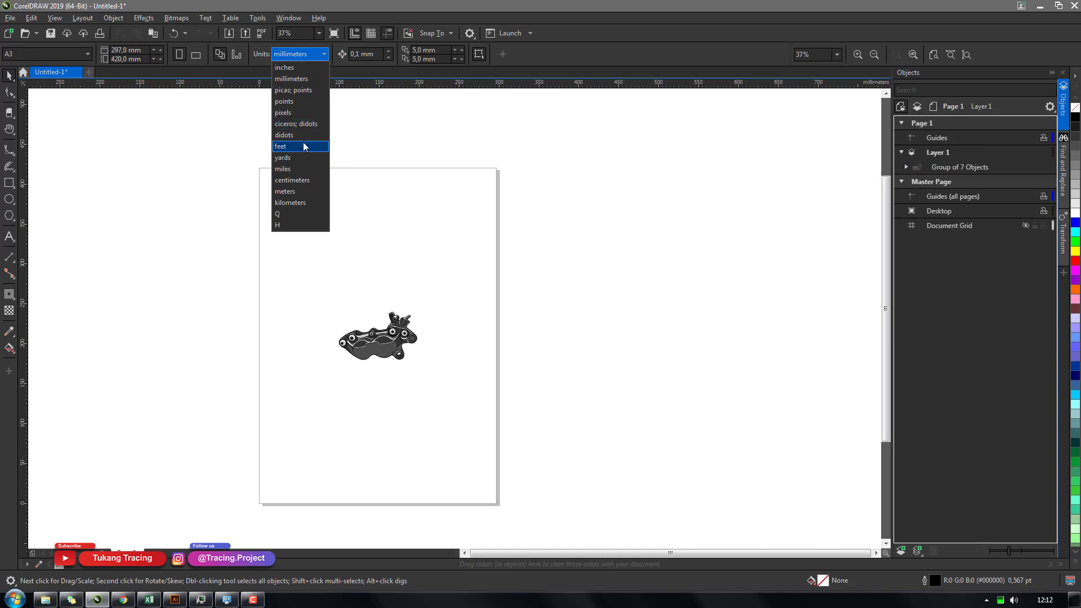
left_click(310, 114)
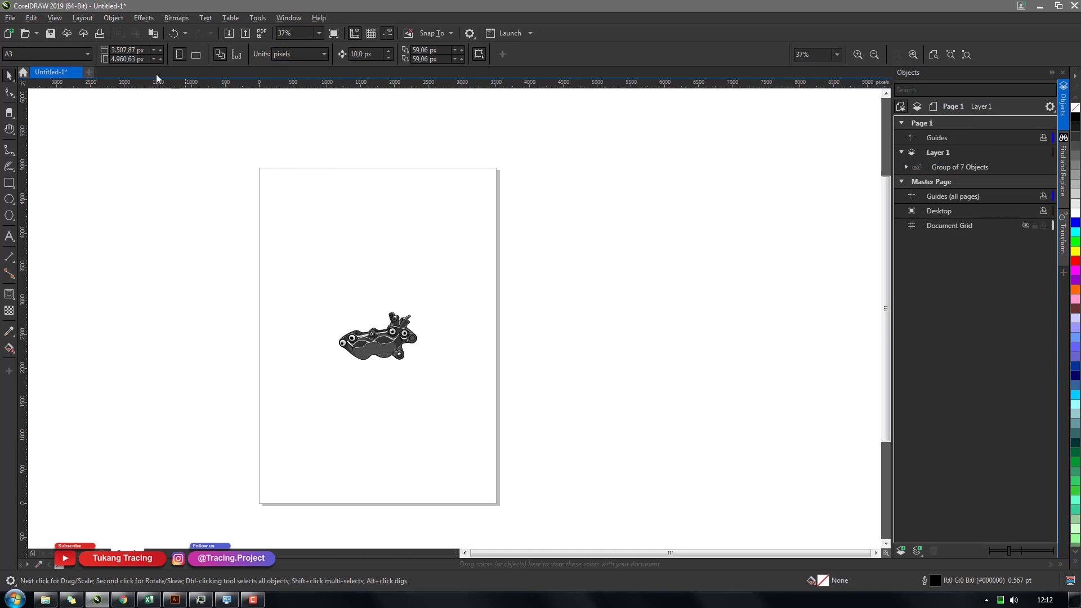
left_click_drag(148, 51, 2, 75)
type("200")
key("Return")
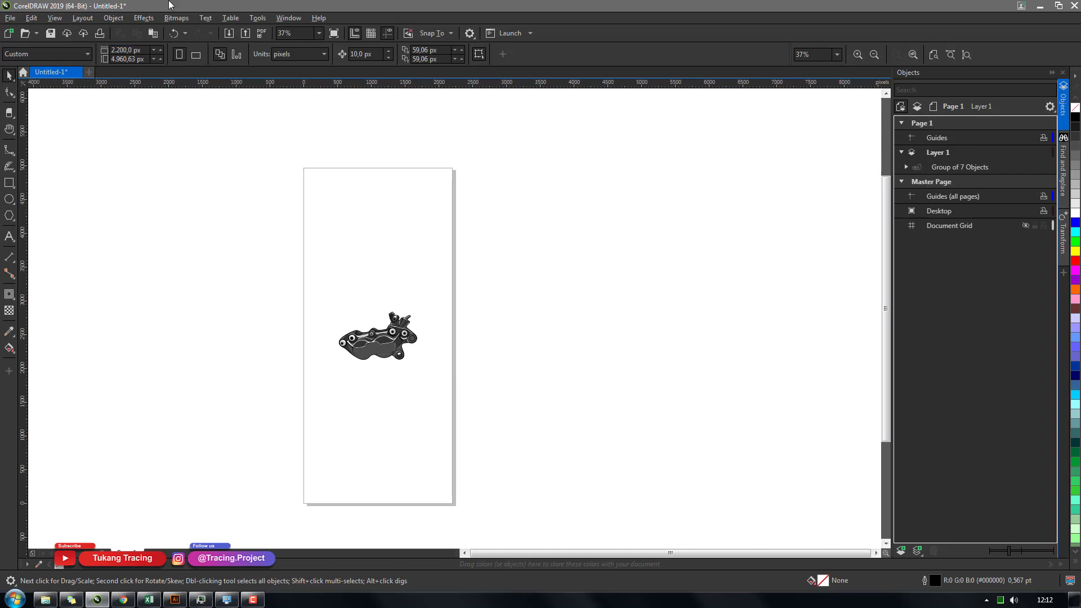
left_click_drag(145, 59, 107, 90)
type("2.200,0 px")
key("Return")
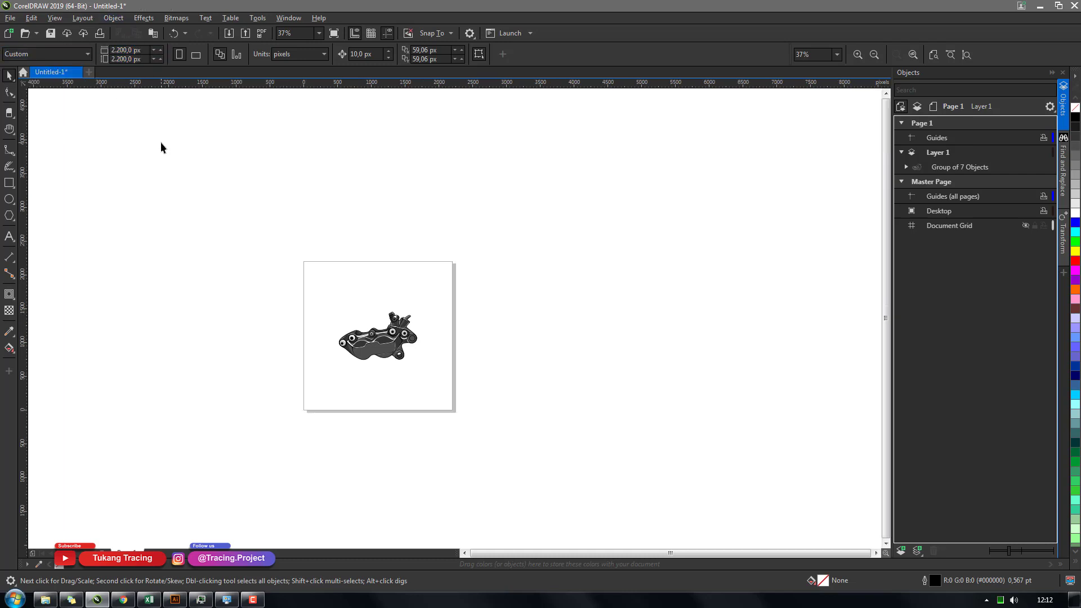
Scale the brake caliper group proportionally about its centre to about 147%, roughly 1,734 px wide, so it fills more of the page.
left_click(356, 330)
left_click_drag(422, 366, 438, 394)
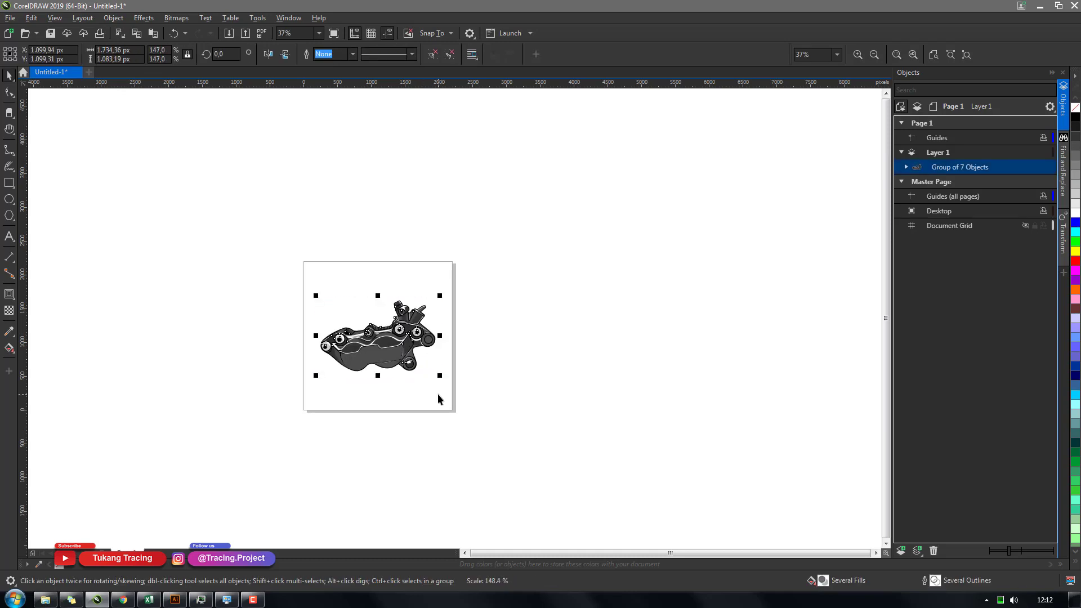
scroll(377, 362, "up", 2)
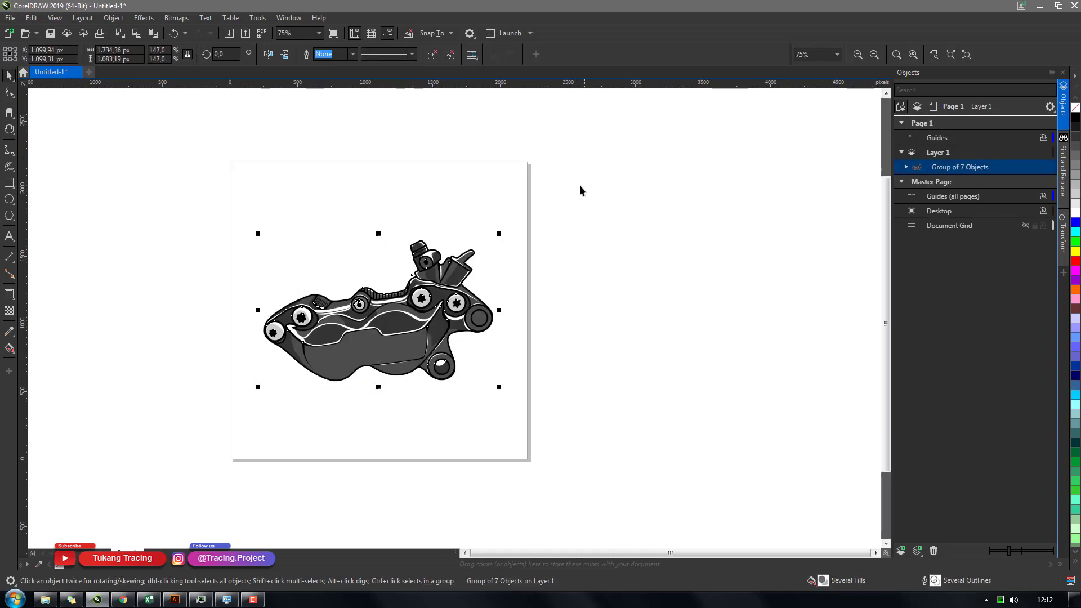
left_click(498, 181)
Start exporting the illustration and choose the "31 Brembo Spare Part" folder inside SHUTTERSTOCK as the destination.
left_click(10, 17)
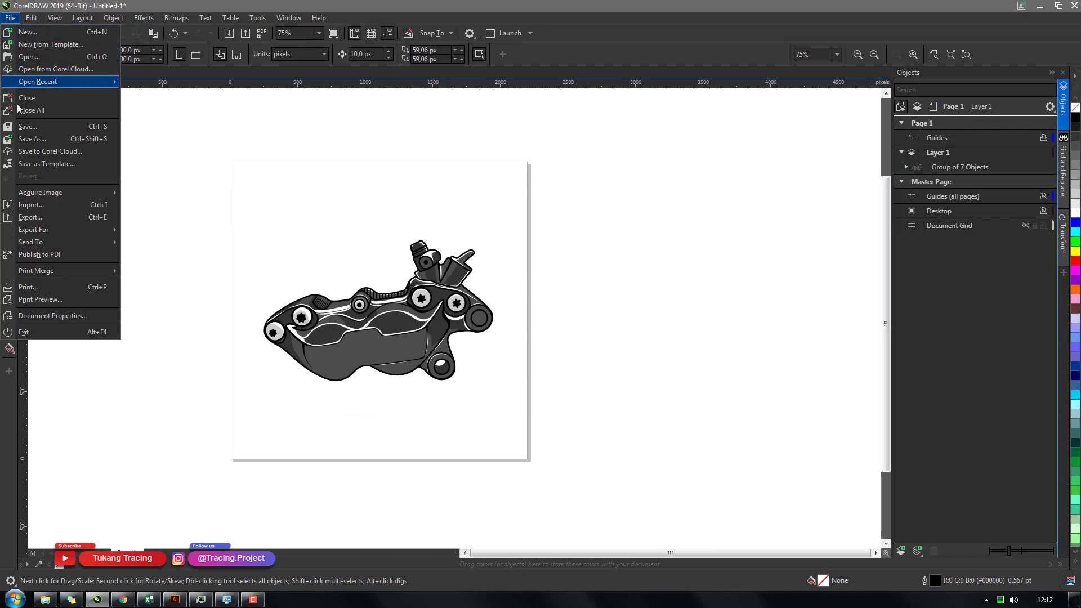
left_click(59, 218)
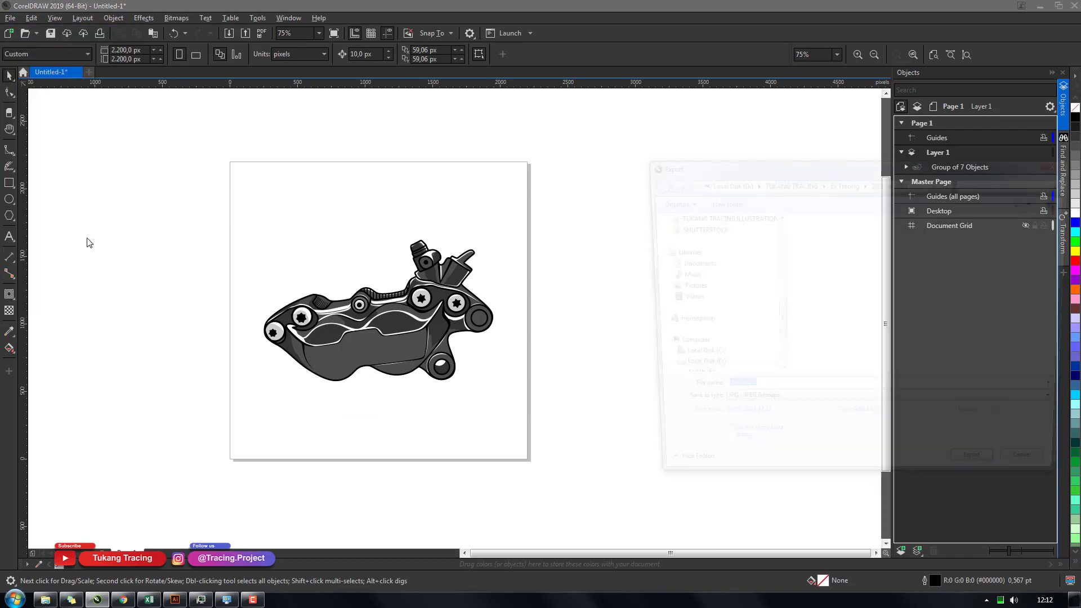
left_click(776, 250)
left_click(739, 275)
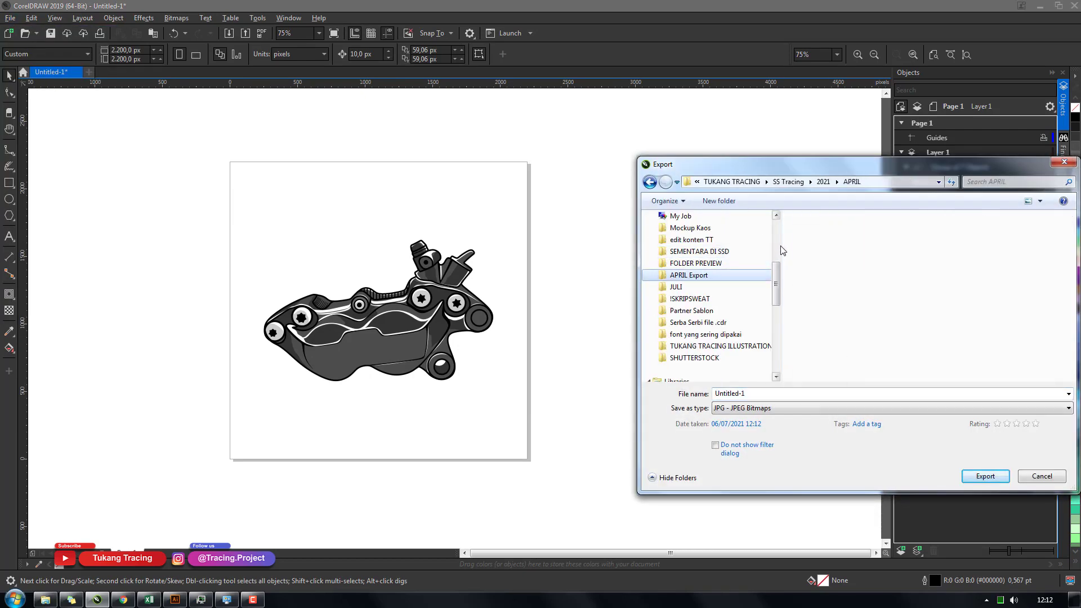
left_click(754, 287)
left_click_drag(776, 286, 775, 314)
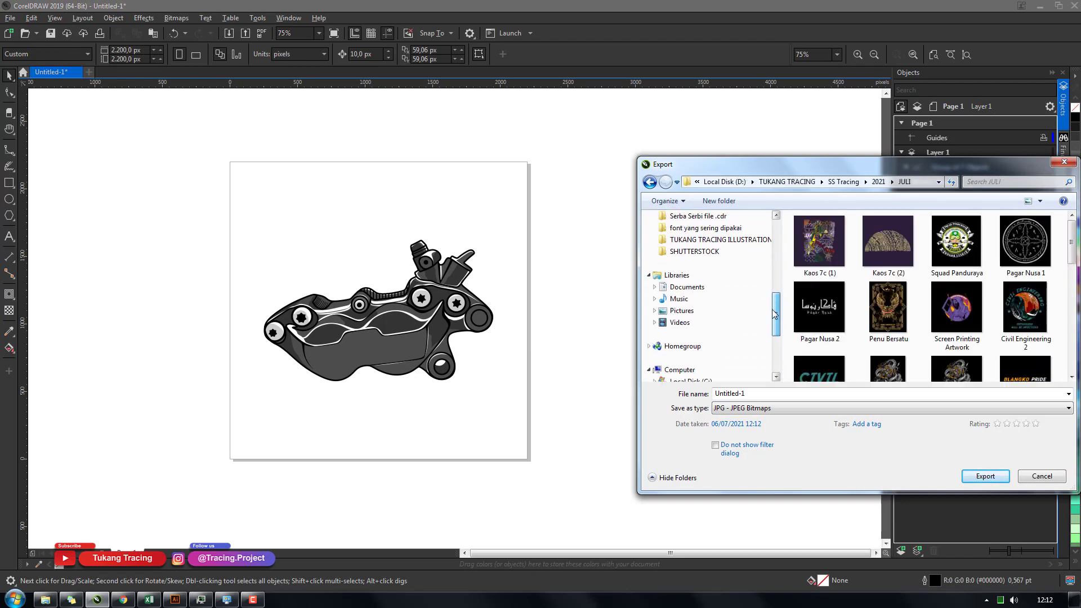
left_click(738, 251)
double_click(827, 238)
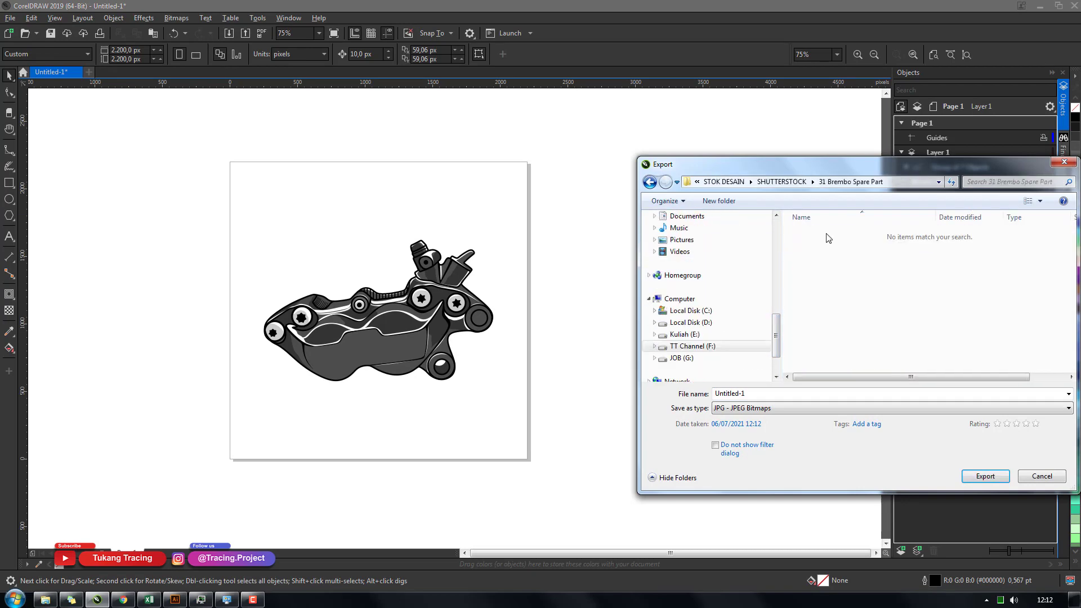
Export the illustration as an EPS - Encapsulated PostScript file named "spare part vector", keeping the offered EPS settings.
left_click(744, 408)
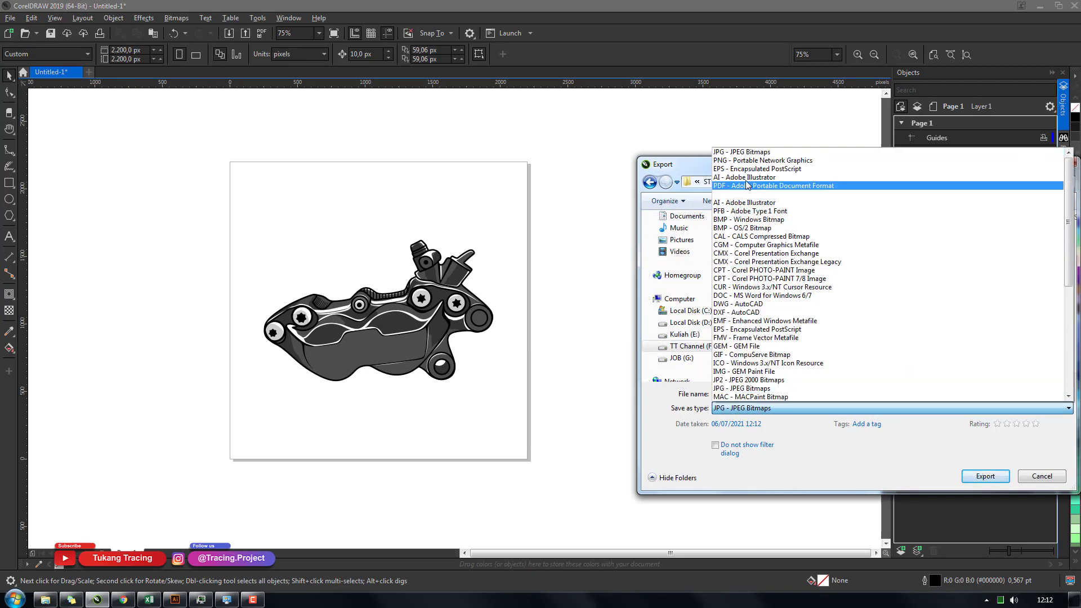
left_click(749, 168)
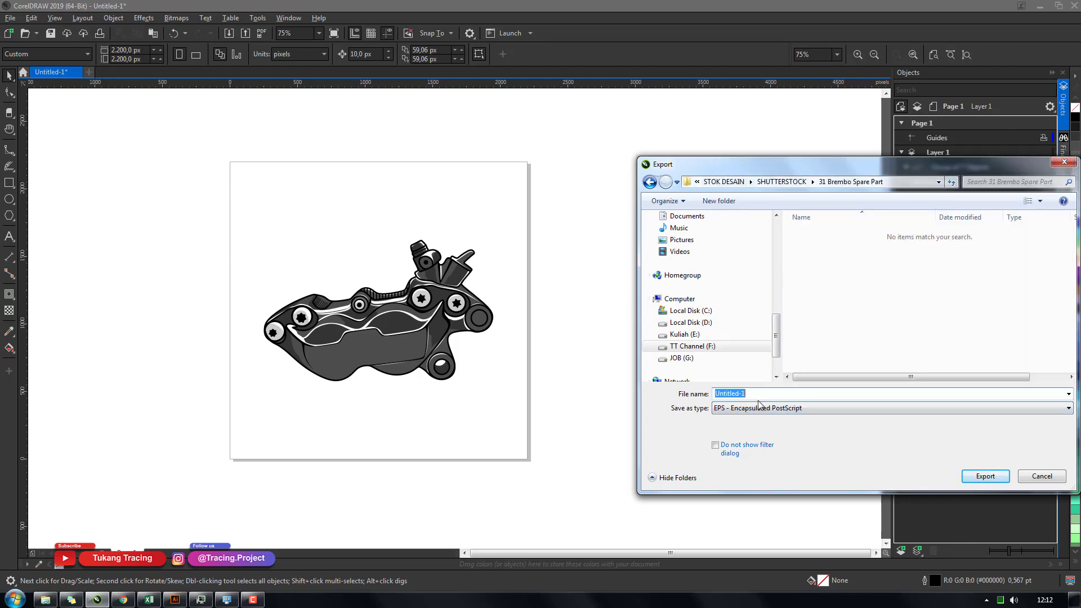
type("Spare")
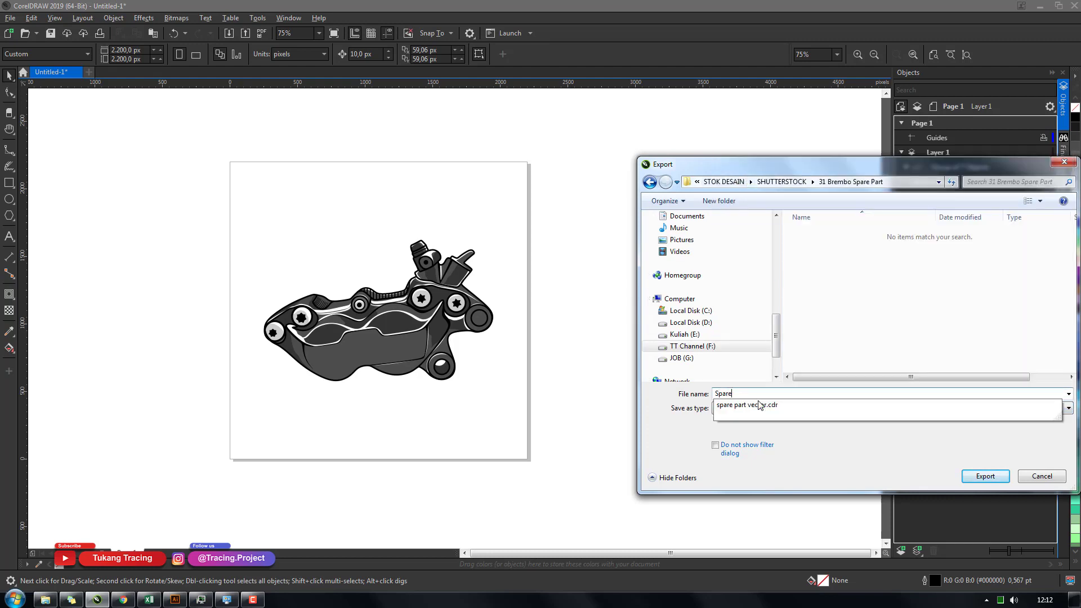
key("Down")
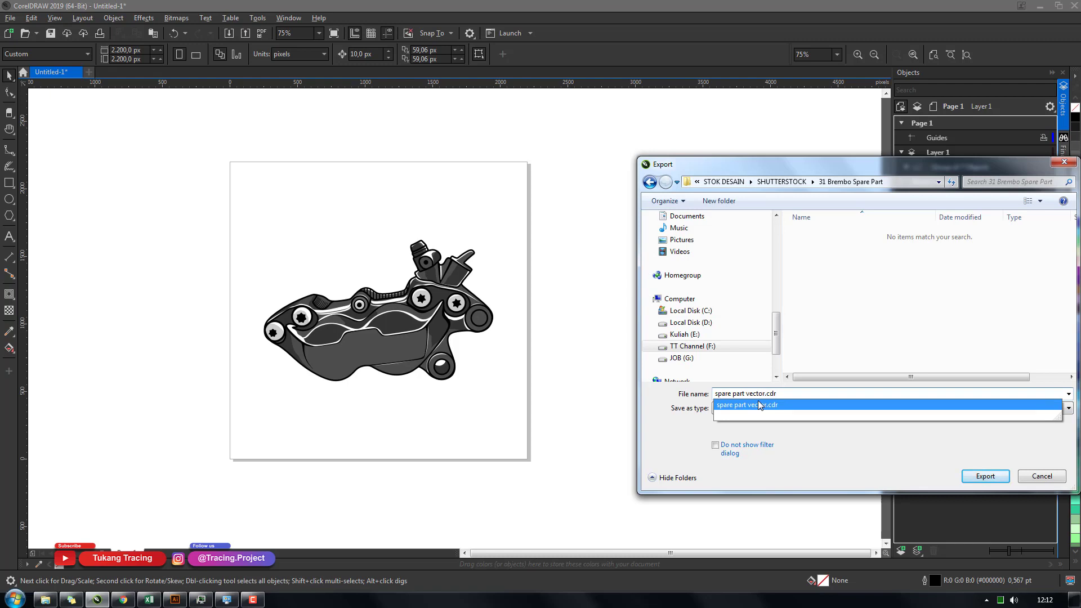
left_click_drag(765, 394, 823, 400)
key("BackSpace")
key("Return")
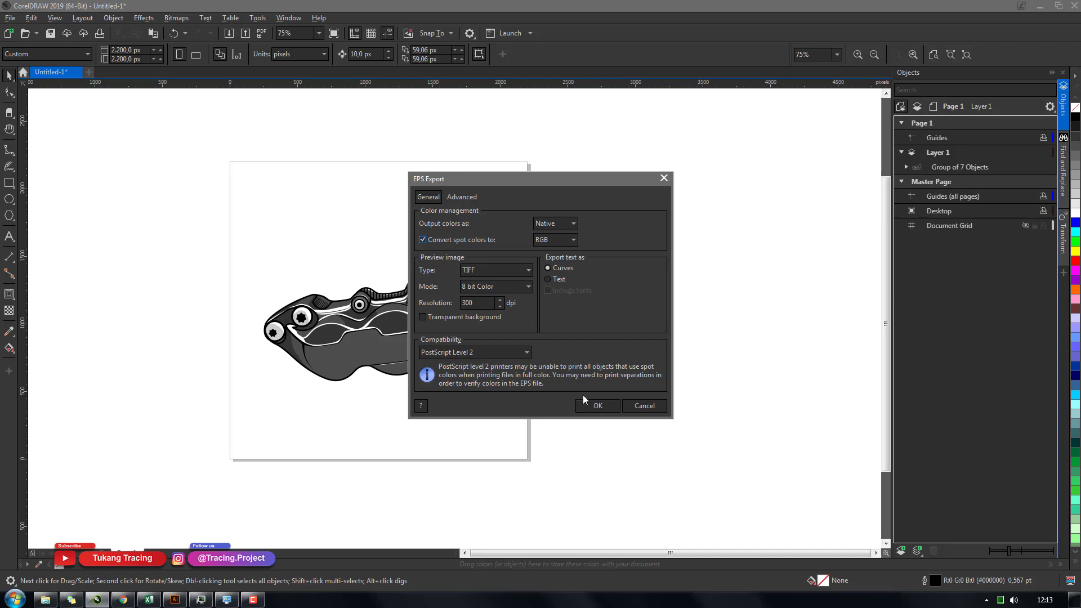
left_click(596, 406)
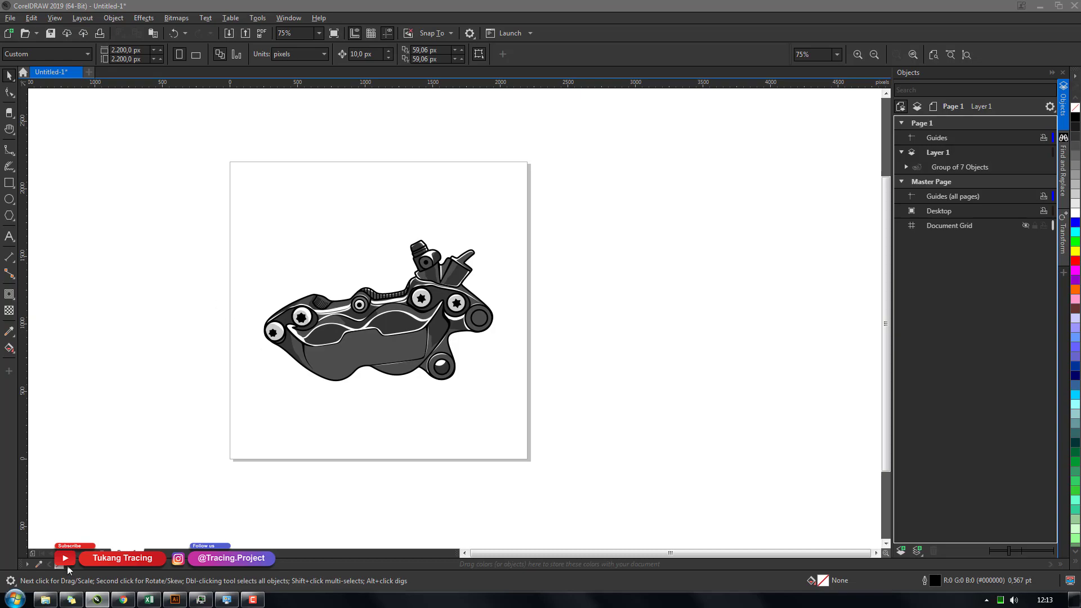
Switch to File Explorer, open the "31 Brembo Spare Part" folder in SHUTTERSTOCK and refresh its contents to look for the EPS file.
left_click(46, 600)
left_click(90, 317)
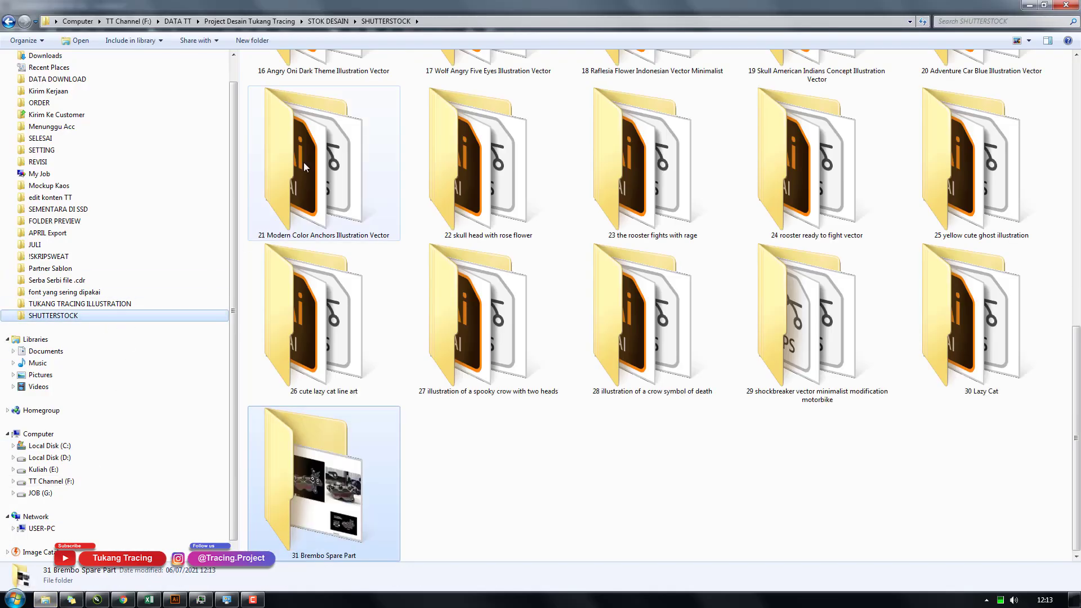
double_click(315, 413)
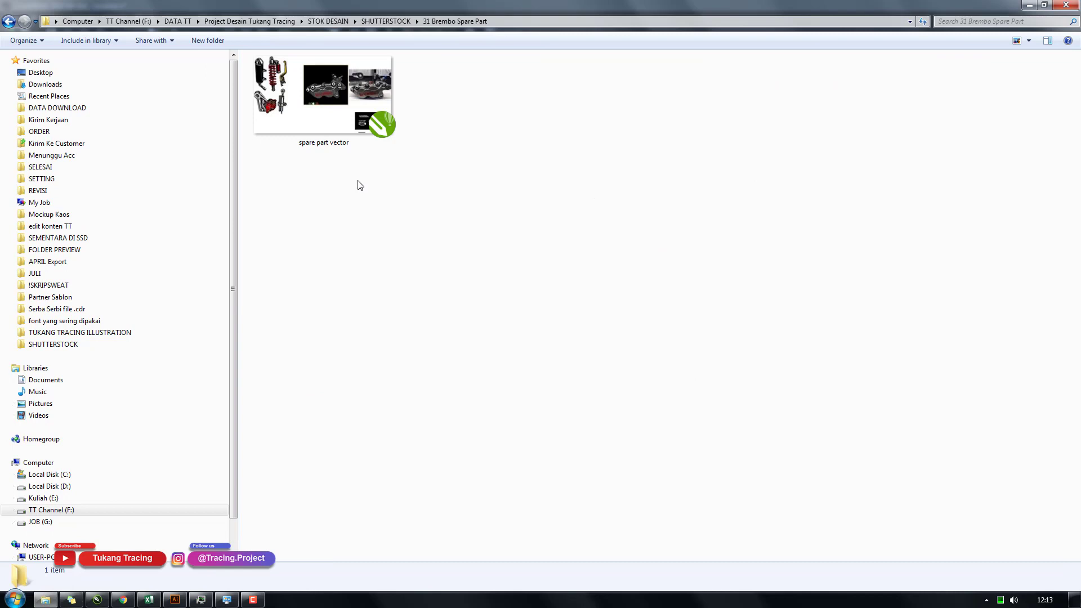
right_click(360, 185)
left_click(385, 227)
Check the progress of the export in the CorelDRAW document window and refresh the spare part folder once more.
mouse_move(97, 600)
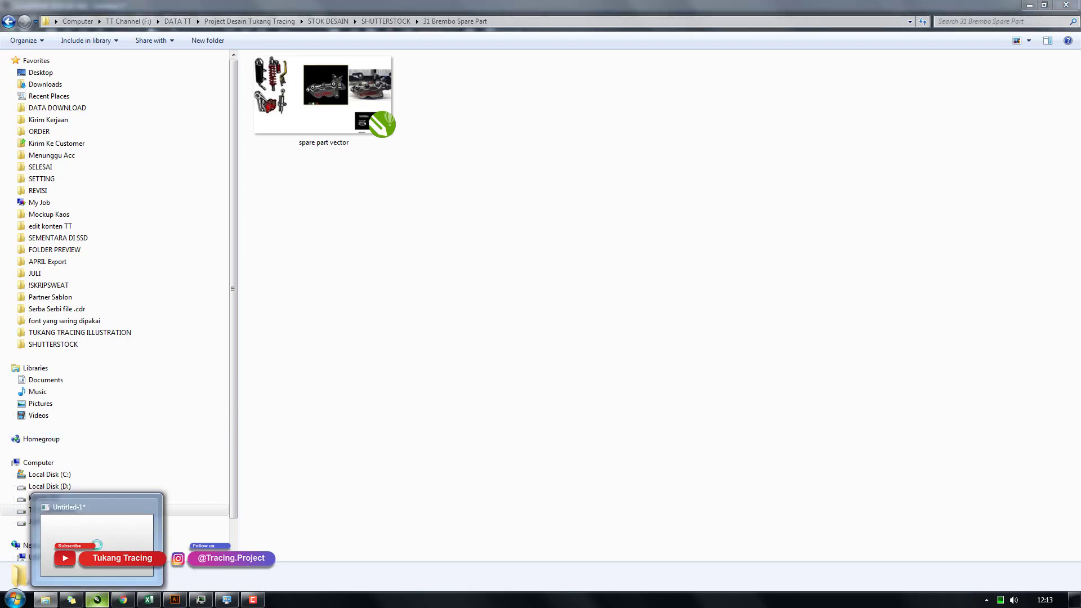
mouse_move(111, 550)
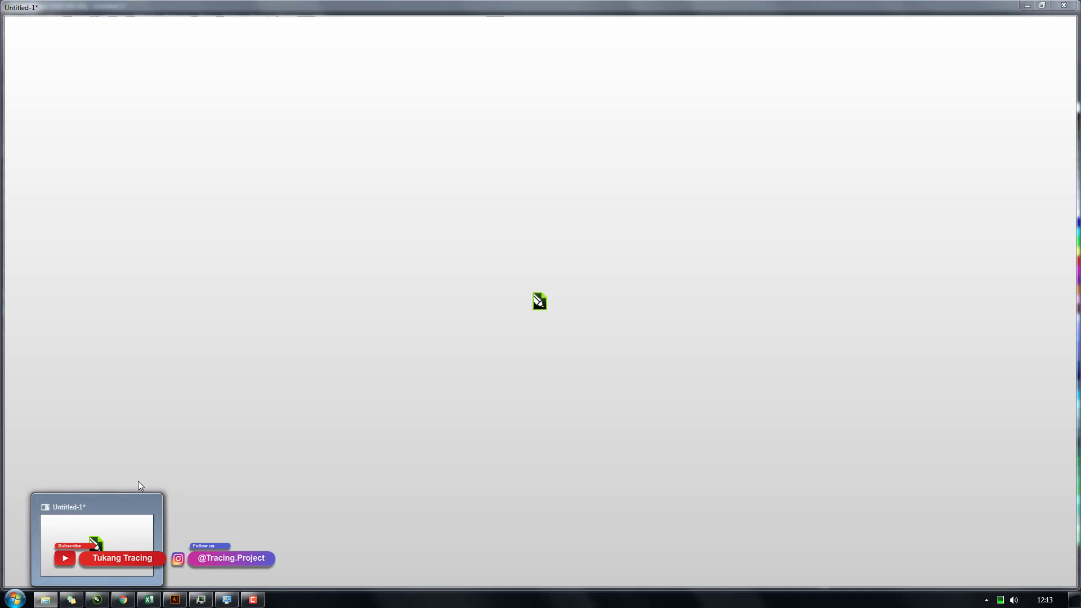
left_click(106, 534)
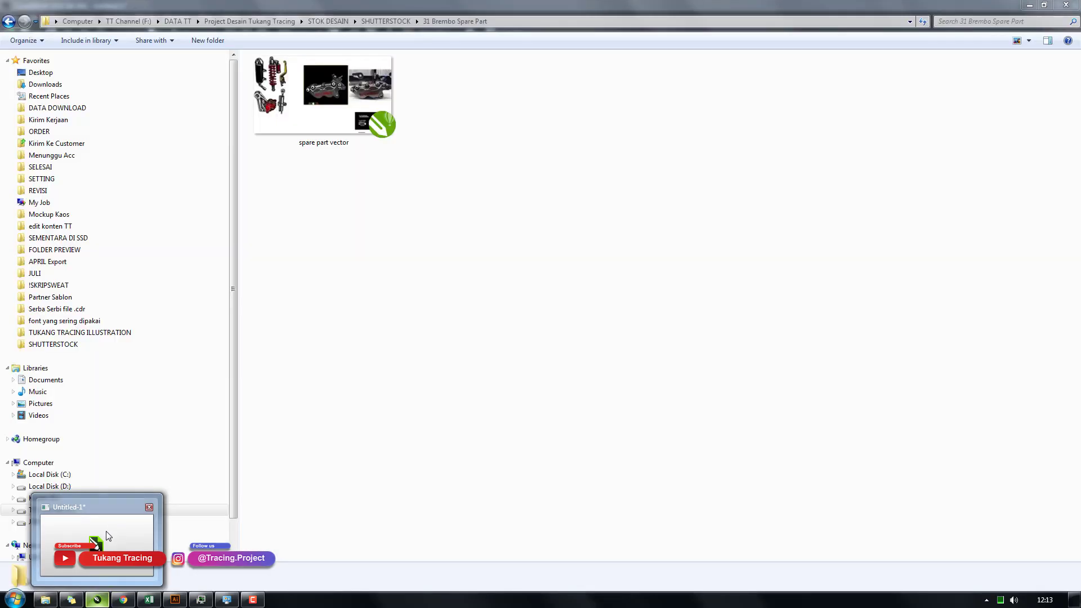
right_click(339, 412)
left_click(367, 457)
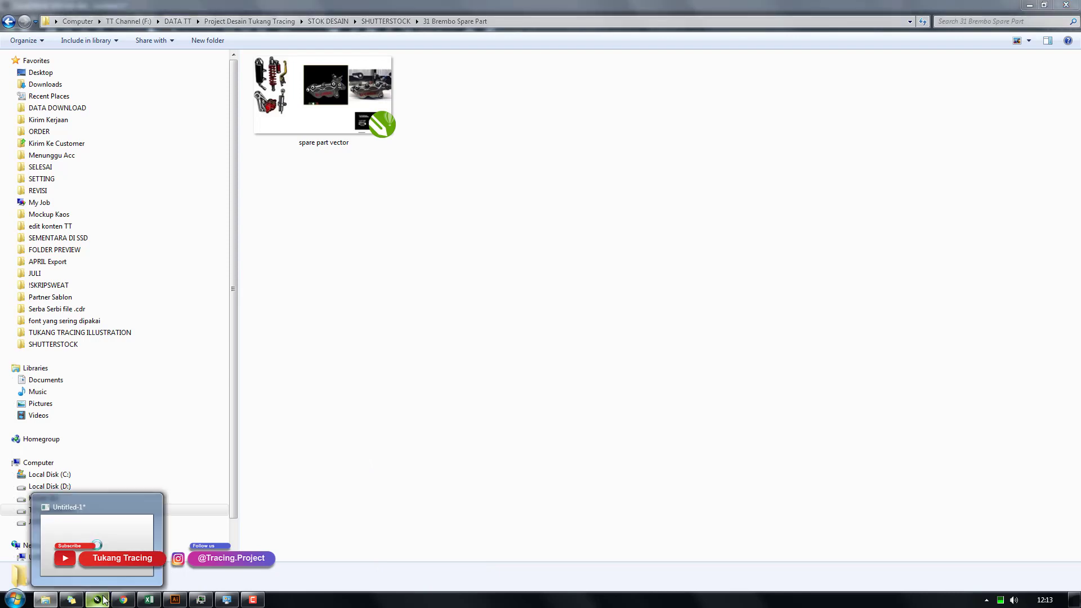
mouse_move(119, 552)
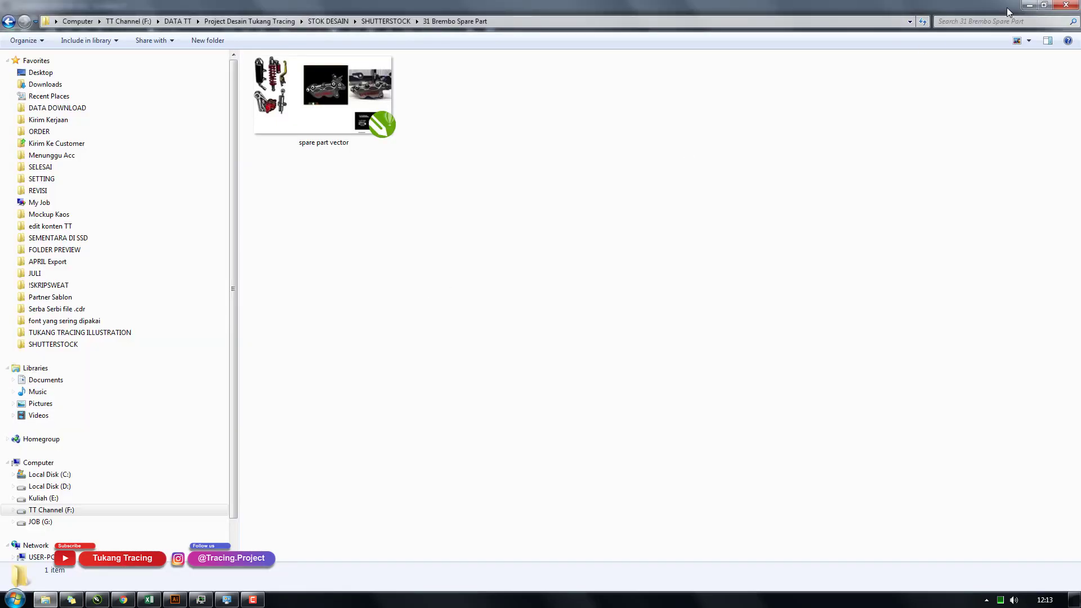
Reduce the File Explorer window so it floats over CorelDRAW and refresh the "31 Brembo Spare Part" folder to check for the exported file.
left_click(1044, 7)
left_click(1013, 106)
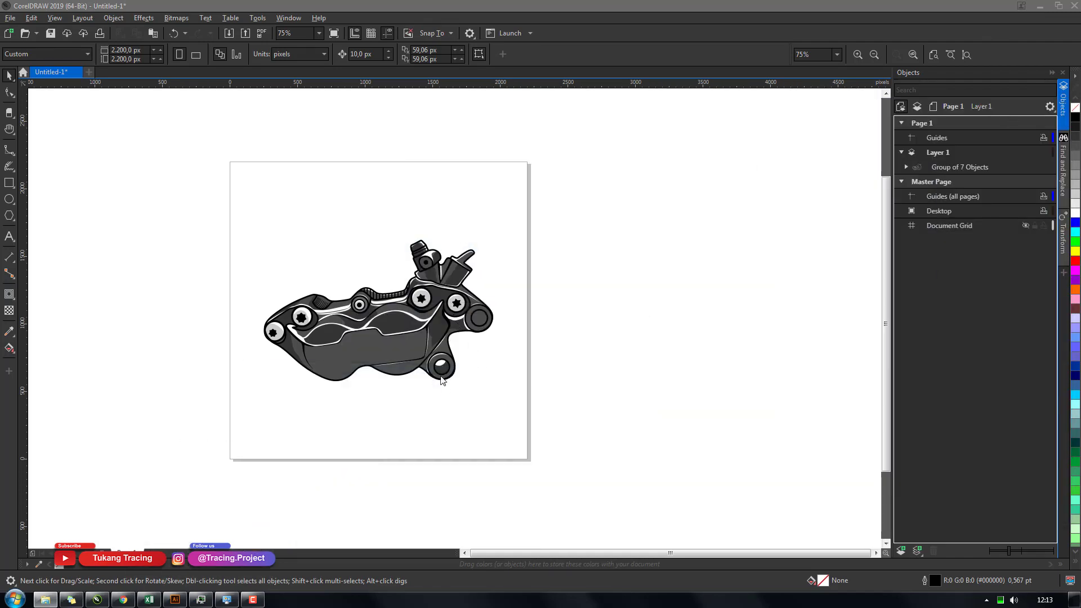
left_click(78, 601)
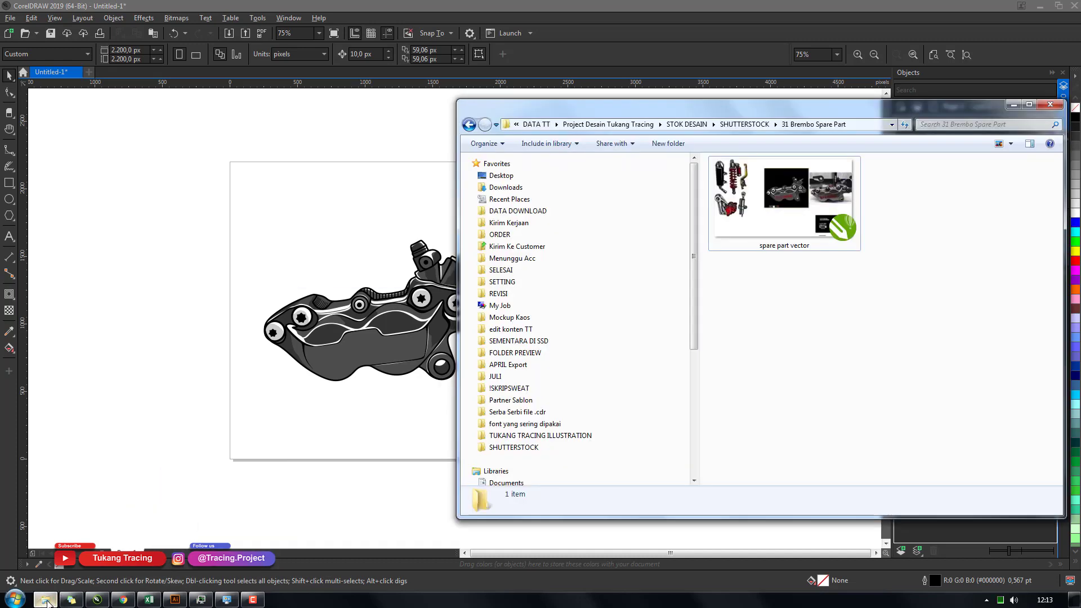
right_click(776, 340)
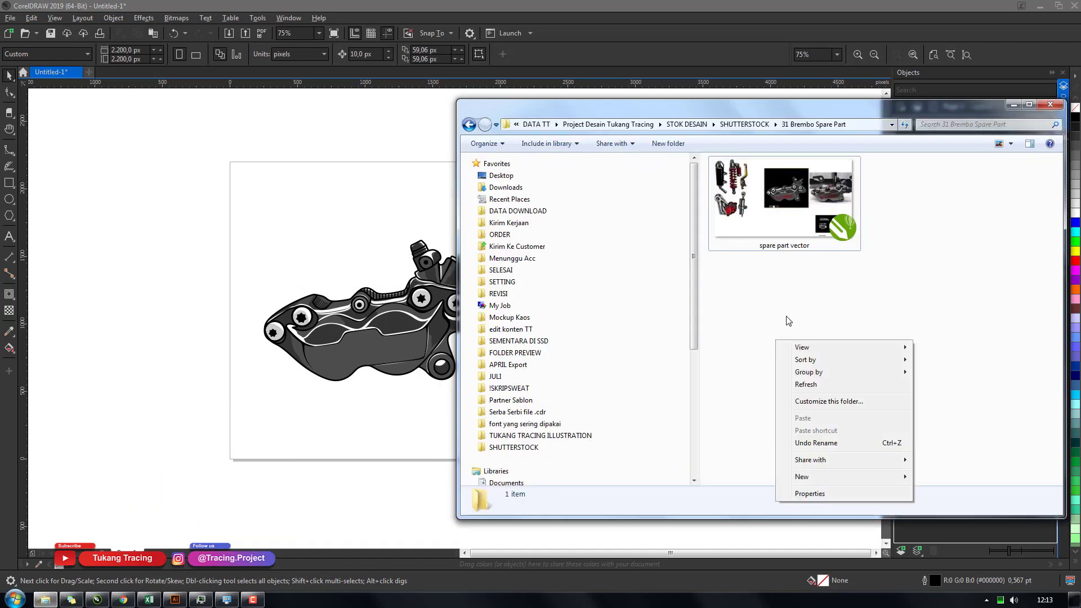
left_click(805, 389)
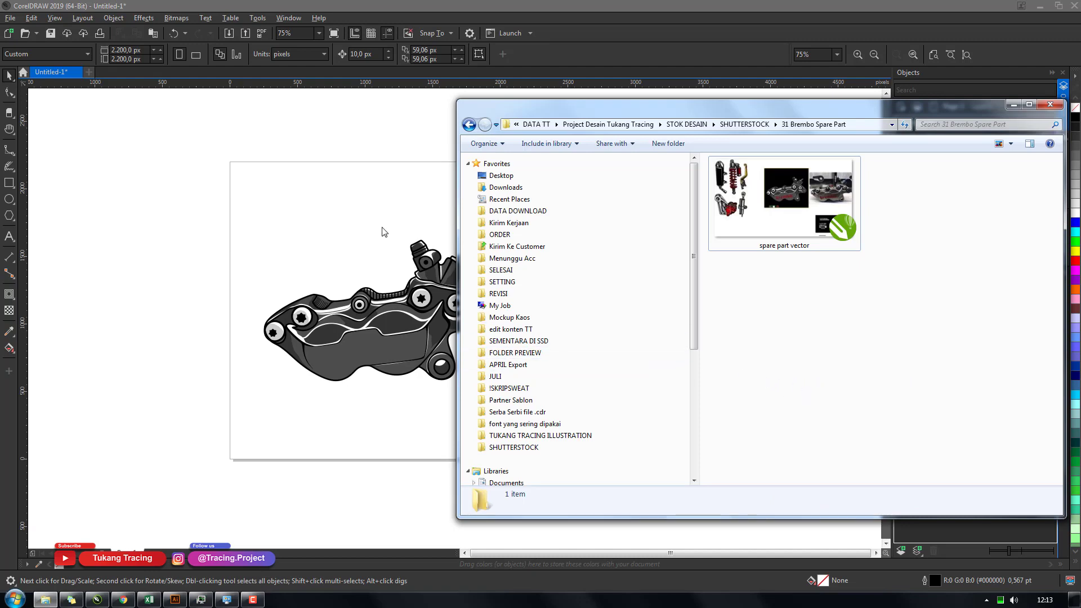
right_click(761, 290)
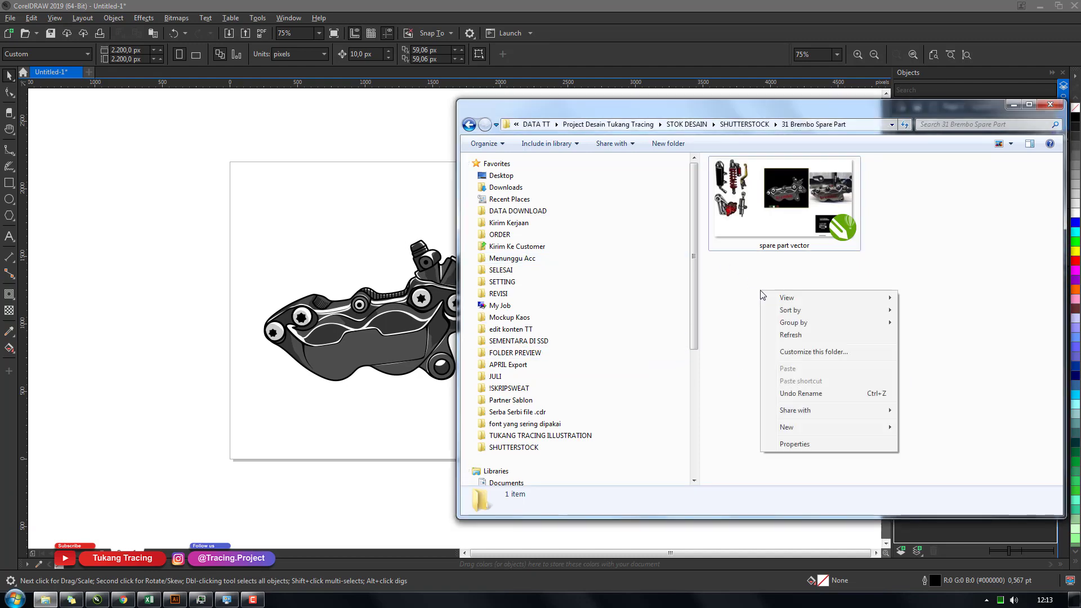
left_click(775, 337)
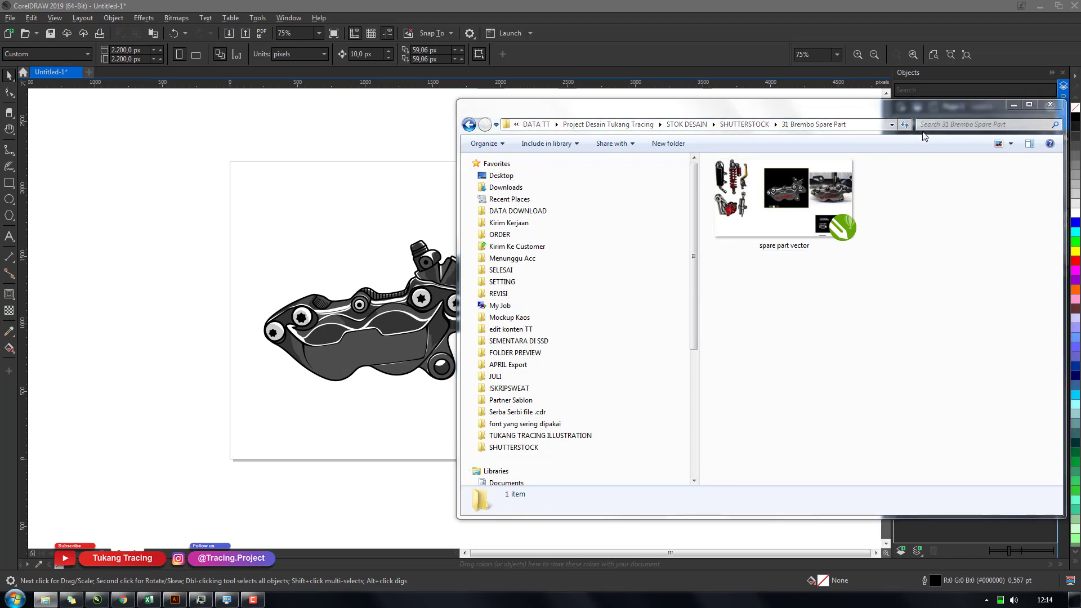
Clear the File Explorer window off the CorelDRAW drawing and close the open Programs and Features window.
left_click(1013, 105)
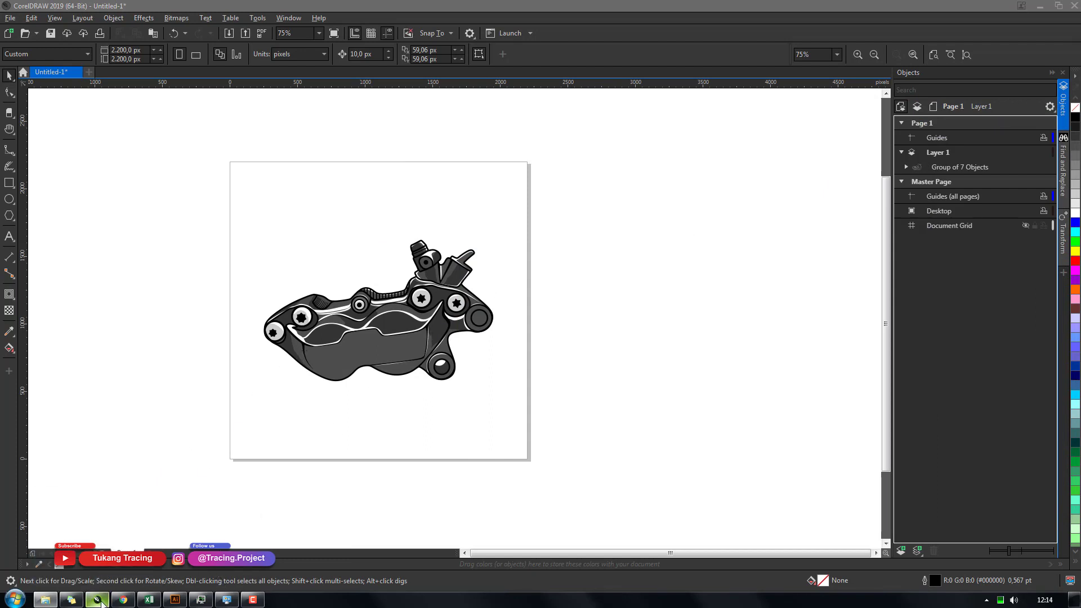
mouse_move(101, 602)
left_click(116, 567)
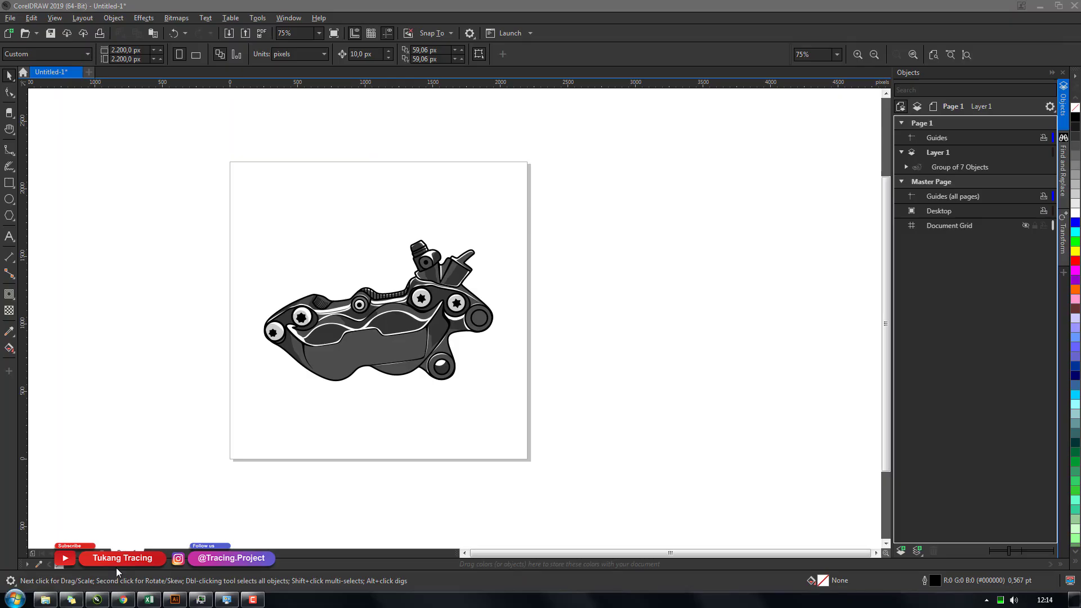
left_click(227, 599)
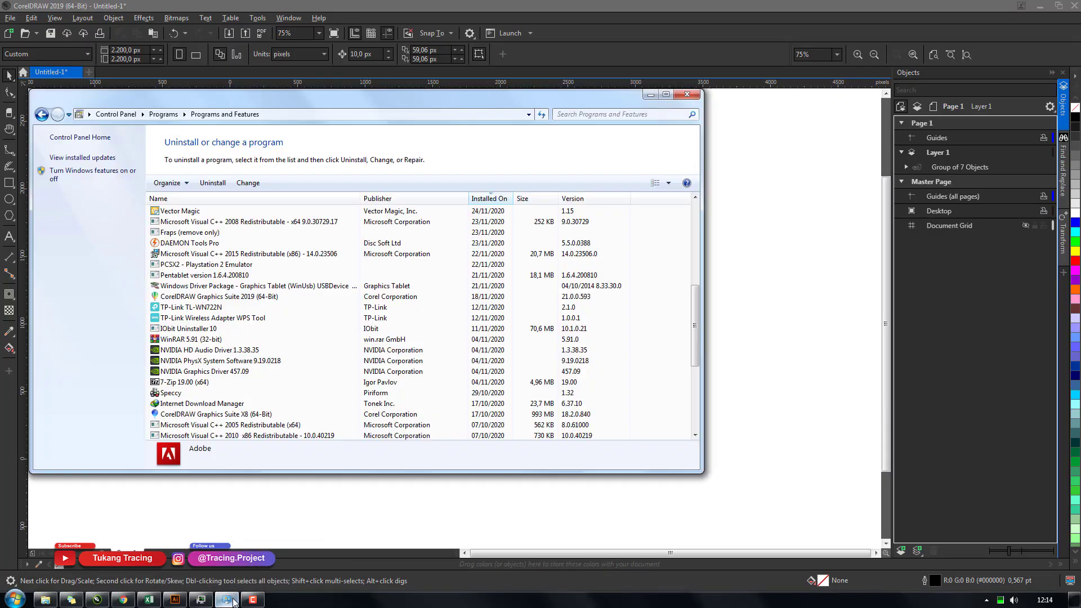
left_click(687, 94)
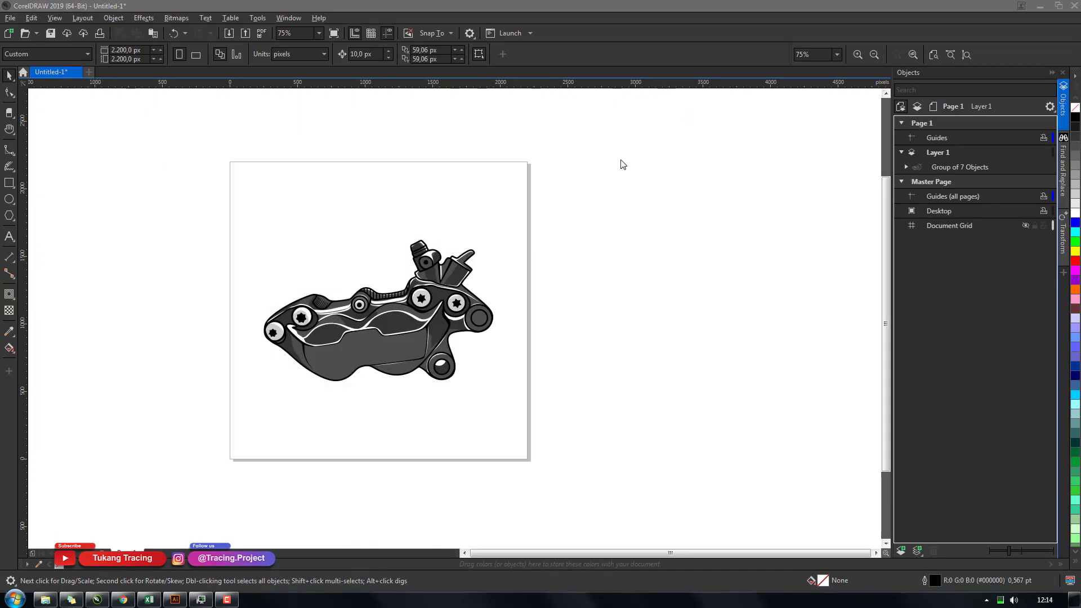
left_click(227, 599)
left_click(1022, 555)
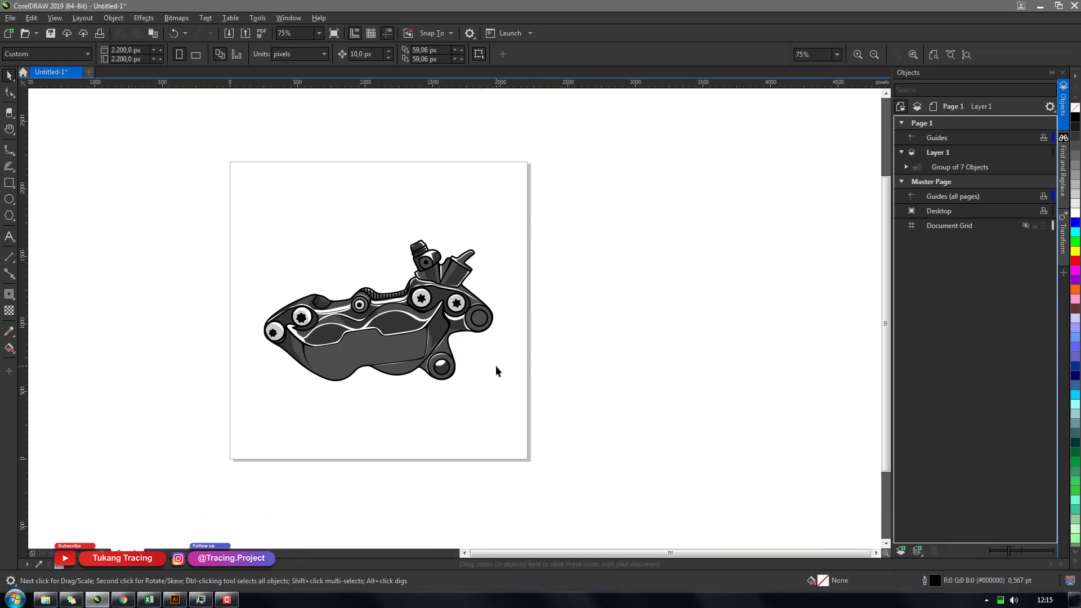
left_click(230, 598)
left_click(229, 598)
left_click(424, 317)
left_click(533, 272)
left_click(432, 280)
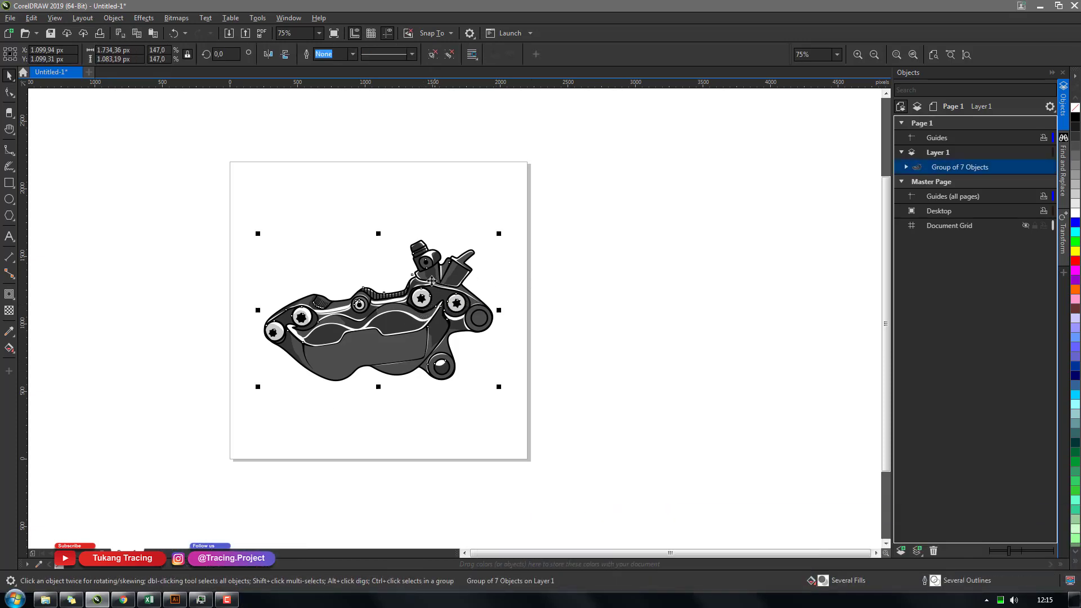
left_click(420, 208)
left_click(429, 300)
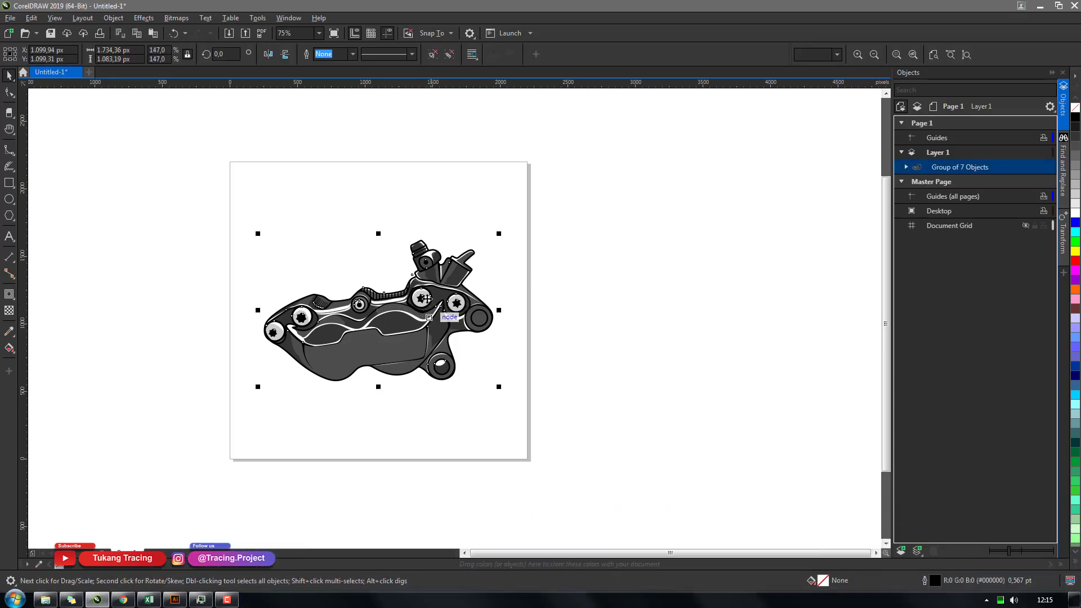
left_click(326, 204)
Switch to File Explorer, widen the window over CorelDRAW and inspect the exported "spare part vector" EPS file in the "31 Brembo Spare Part" folder.
mouse_move(96, 600)
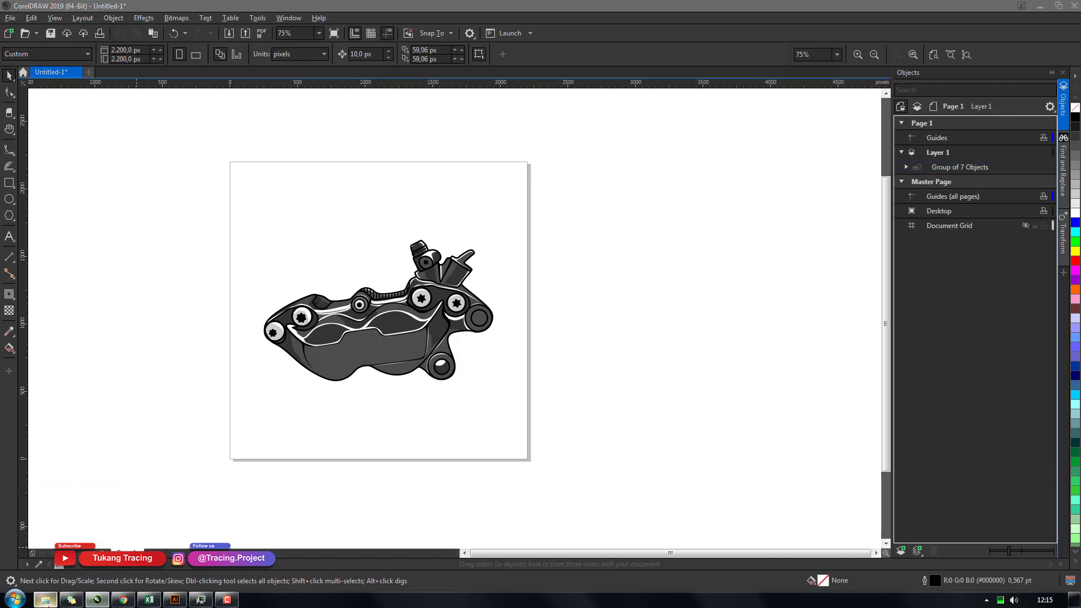
left_click(71, 600)
left_click_drag(861, 115, 559, 102)
left_click(652, 201)
left_click(606, 366)
right_click(607, 372)
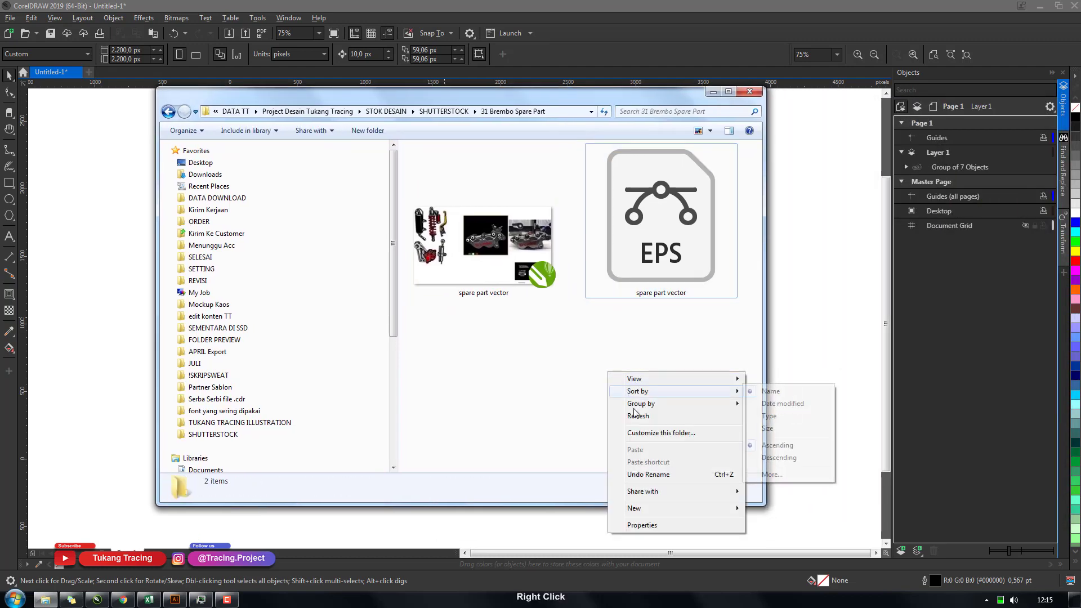
key("Escape")
left_click_drag(763, 208, 897, 210)
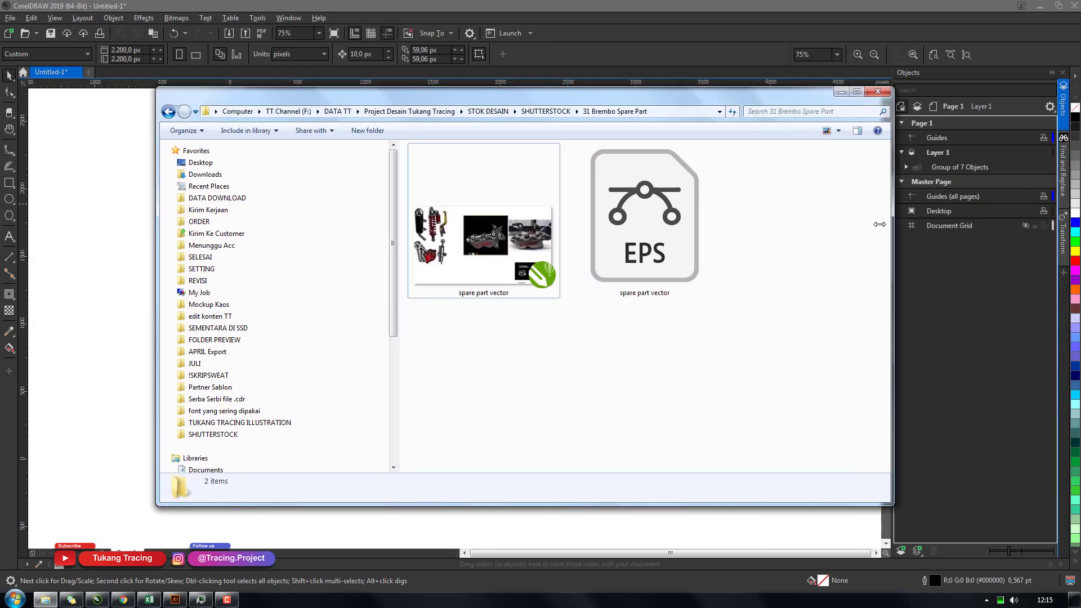
left_click_drag(733, 98, 737, 139)
left_click(663, 260)
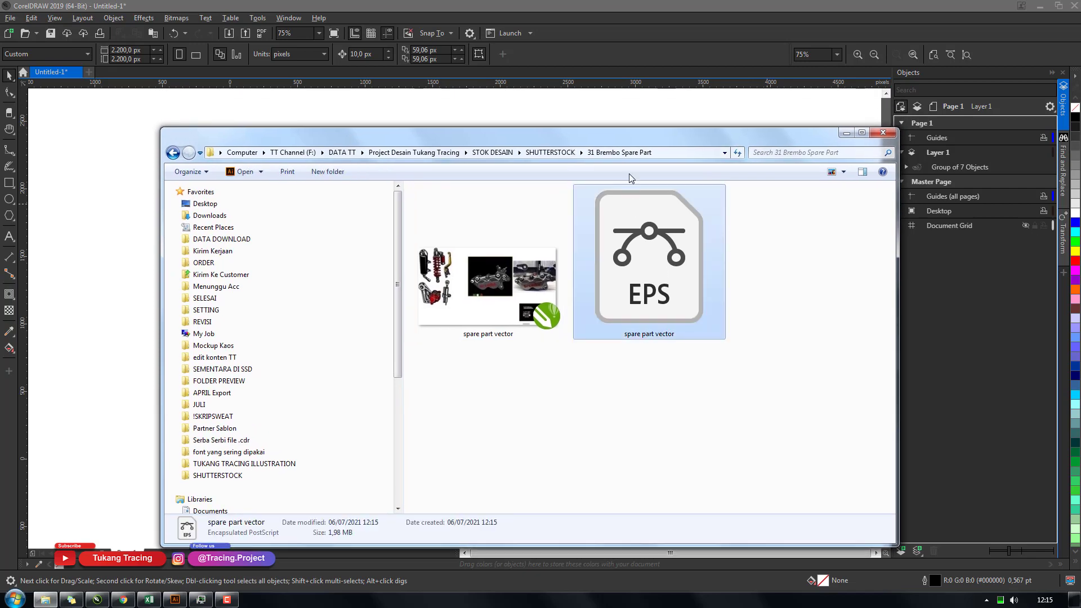
left_click(754, 207)
Return to CorelDRAW and prepare a Save As into SHUTTERSTOCK's "31 Brembo Spare Part" folder with AI - Adobe Illustrator as the file type.
left_click(646, 95)
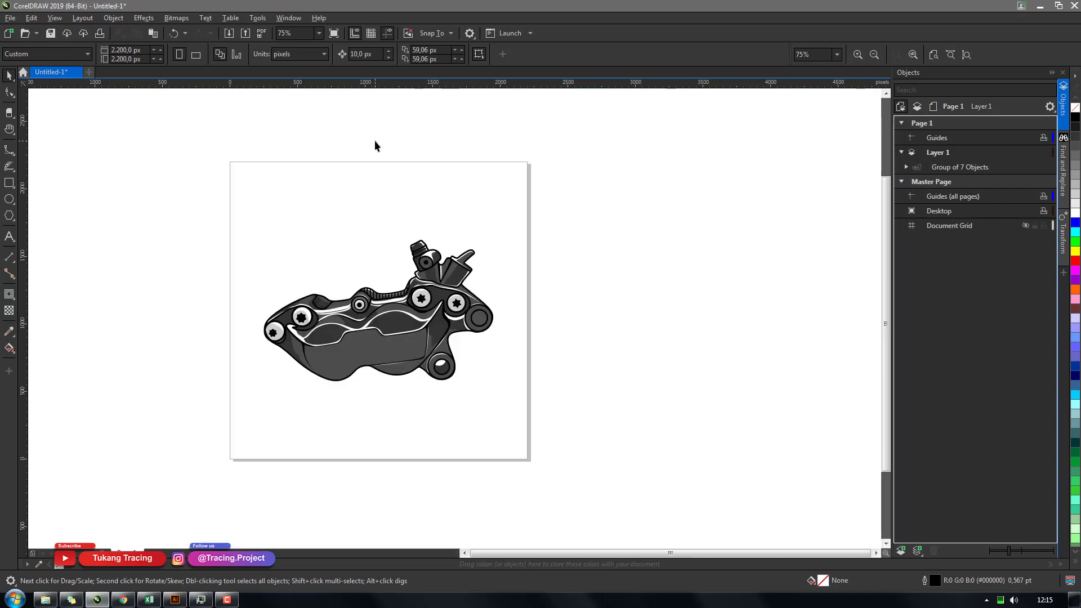
left_click(14, 19)
left_click(43, 141)
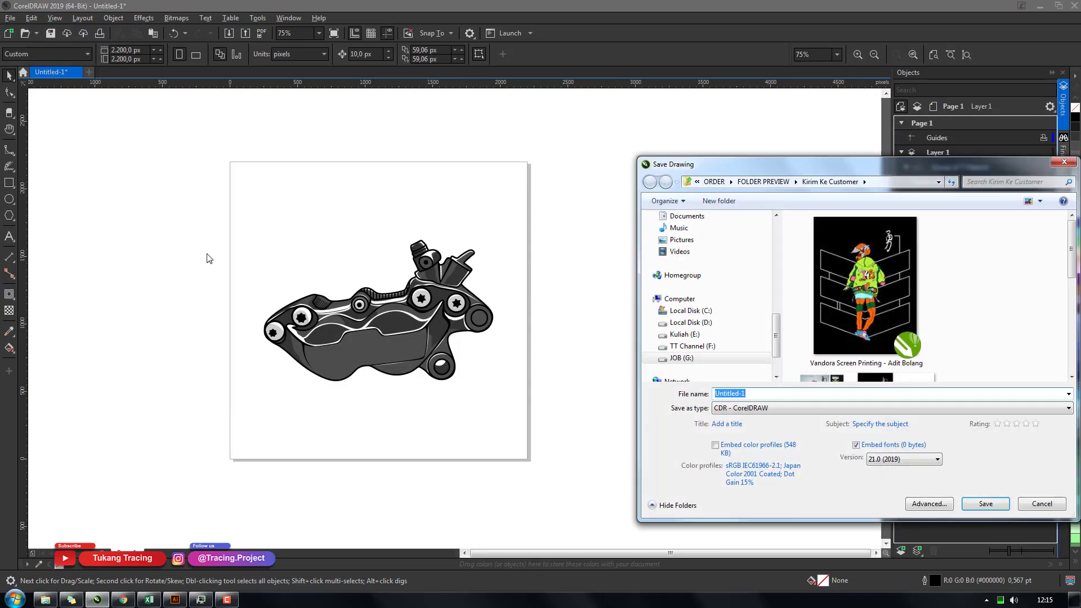
scroll(709, 293, "up", 4)
left_click(695, 323)
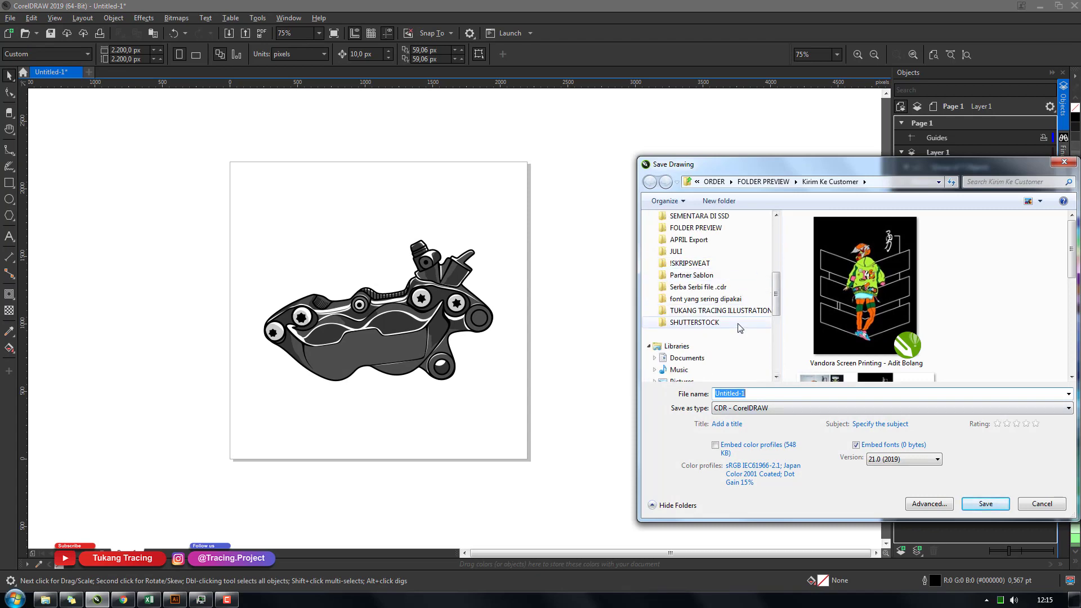
double_click(817, 236)
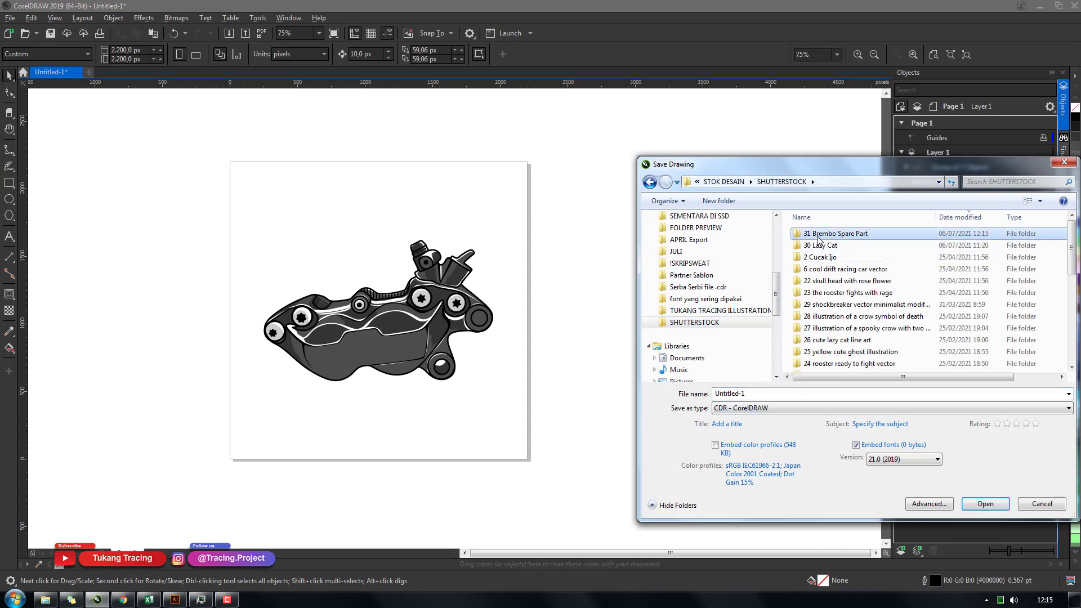
left_click(759, 411)
left_click(744, 177)
left_click(227, 600)
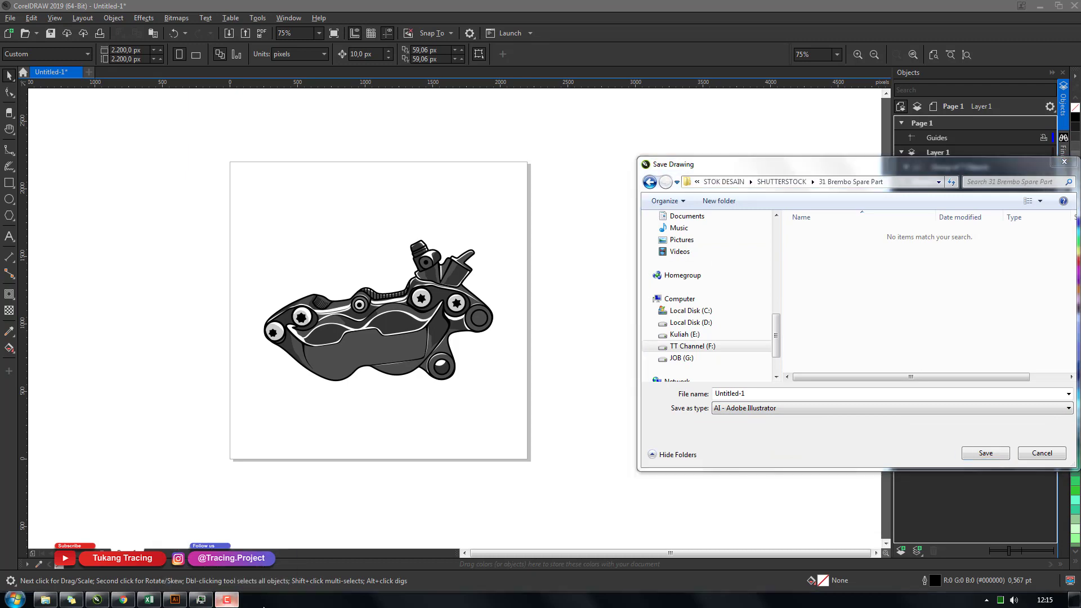
left_click(1038, 540)
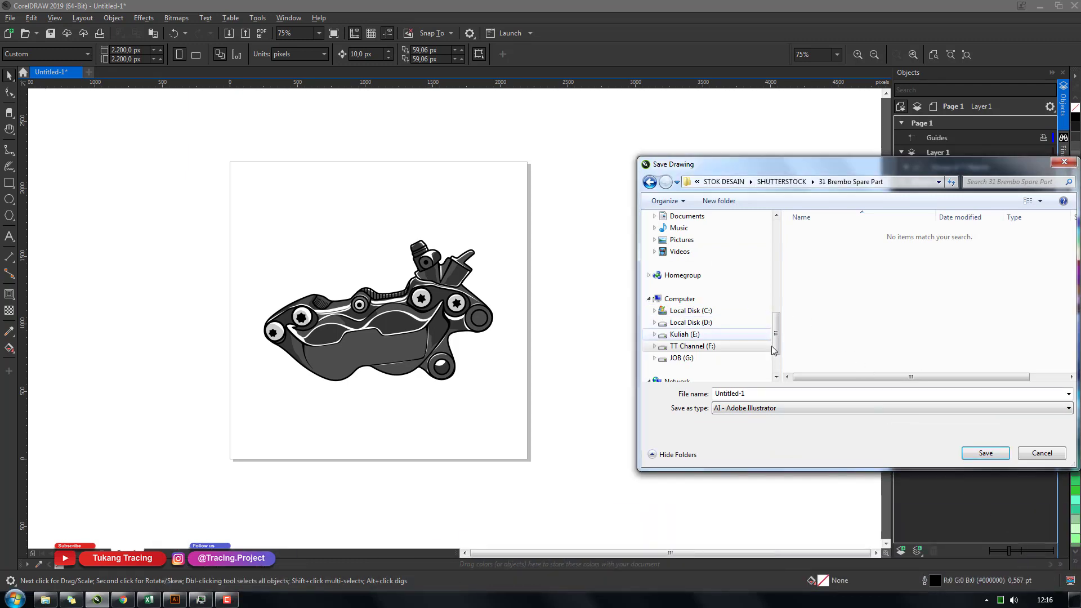
Name the Illustrator file "spare part vector" without an extension and save it.
double_click(760, 397)
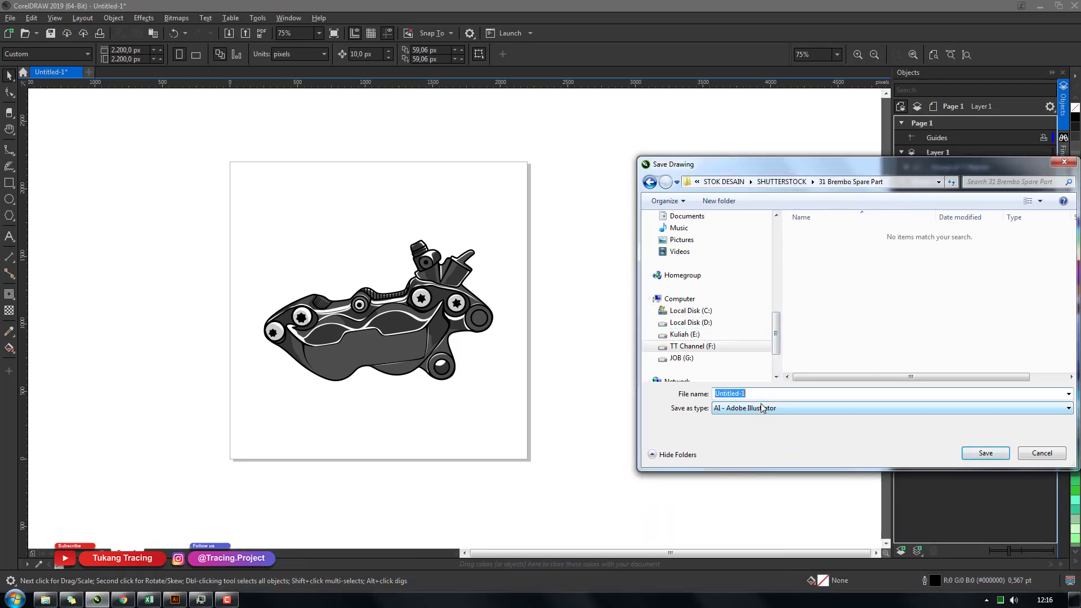
key("BackSpace")
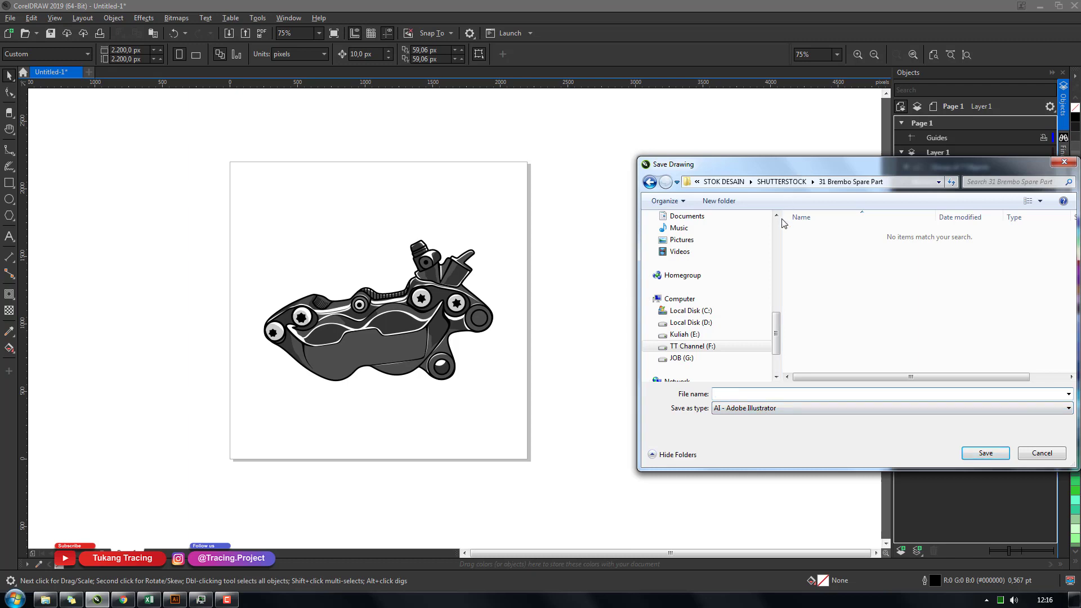
type("Spa")
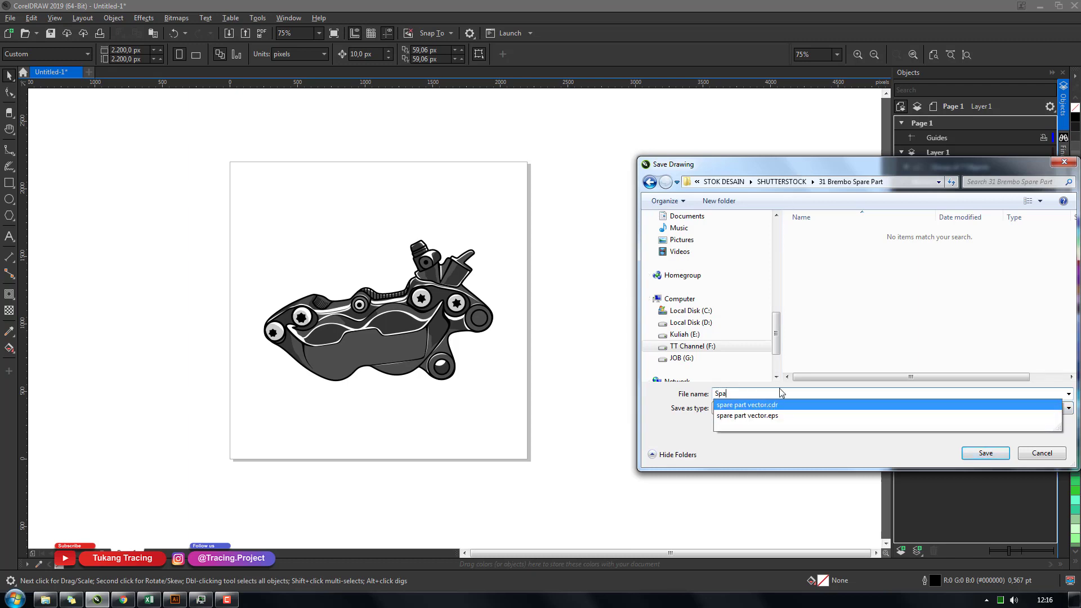
left_click(772, 415)
left_click(767, 395)
left_click_drag(764, 395, 815, 404)
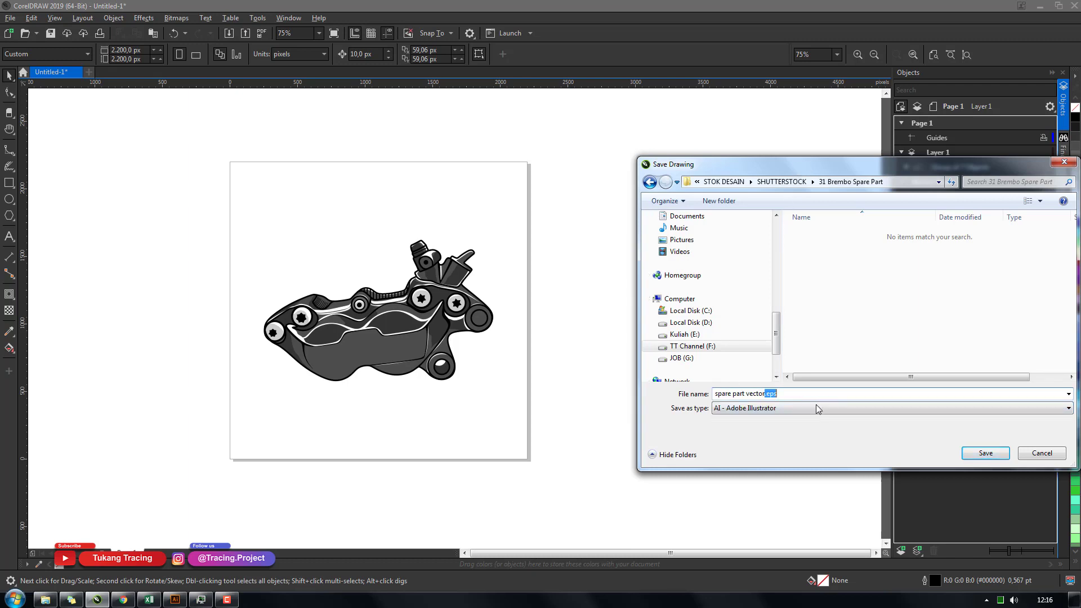
key("BackSpace")
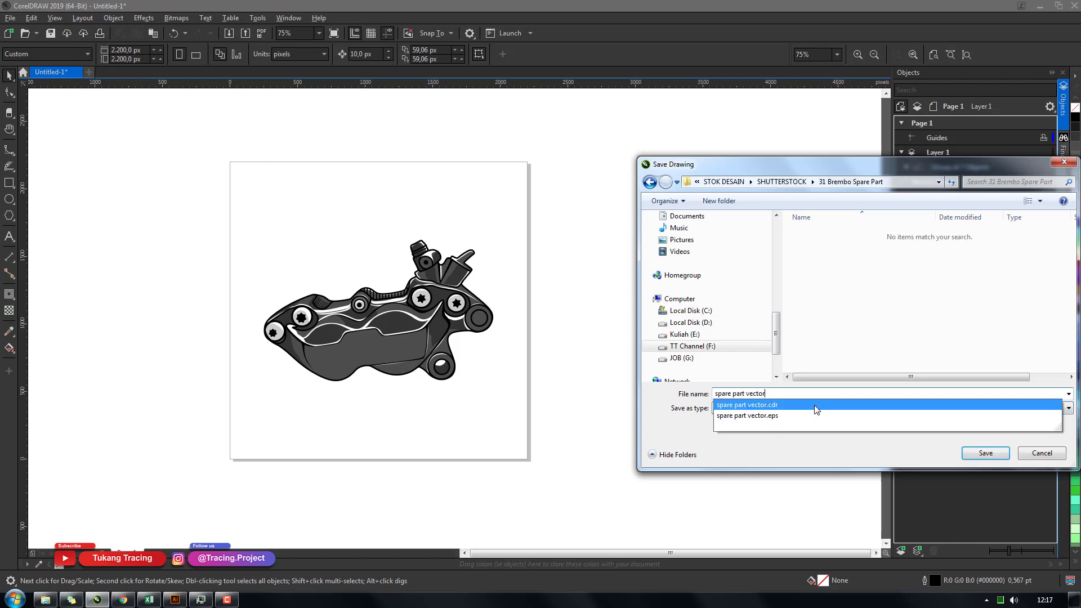
left_click(804, 292)
left_click(966, 459)
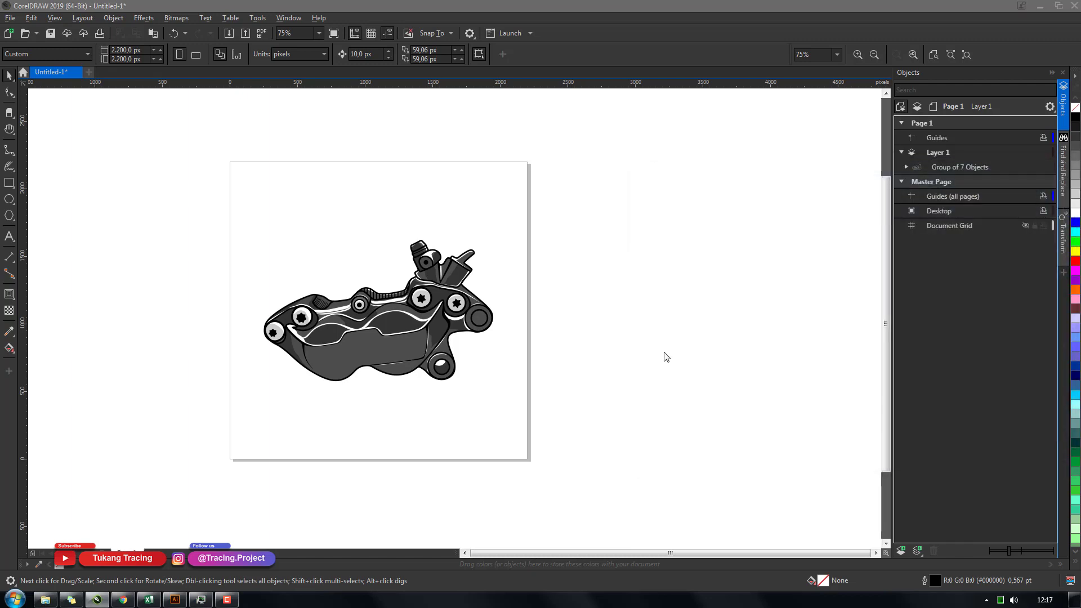
Set the Adobe Illustrator export's compatibility to Adobe Illustrator CS5 and confirm the export.
left_click(498, 193)
left_click(499, 204)
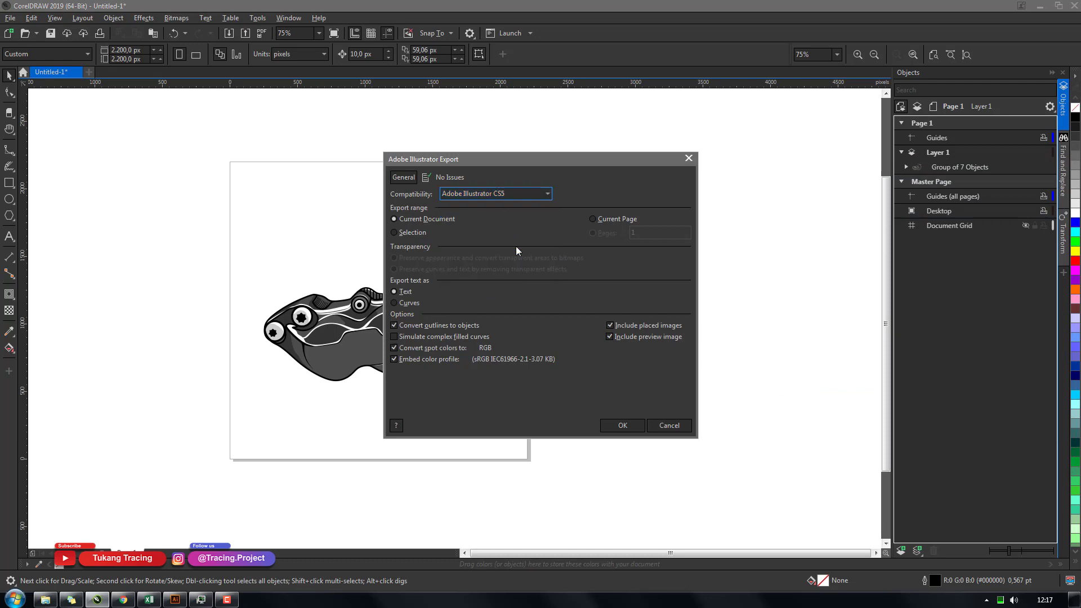
left_click(623, 425)
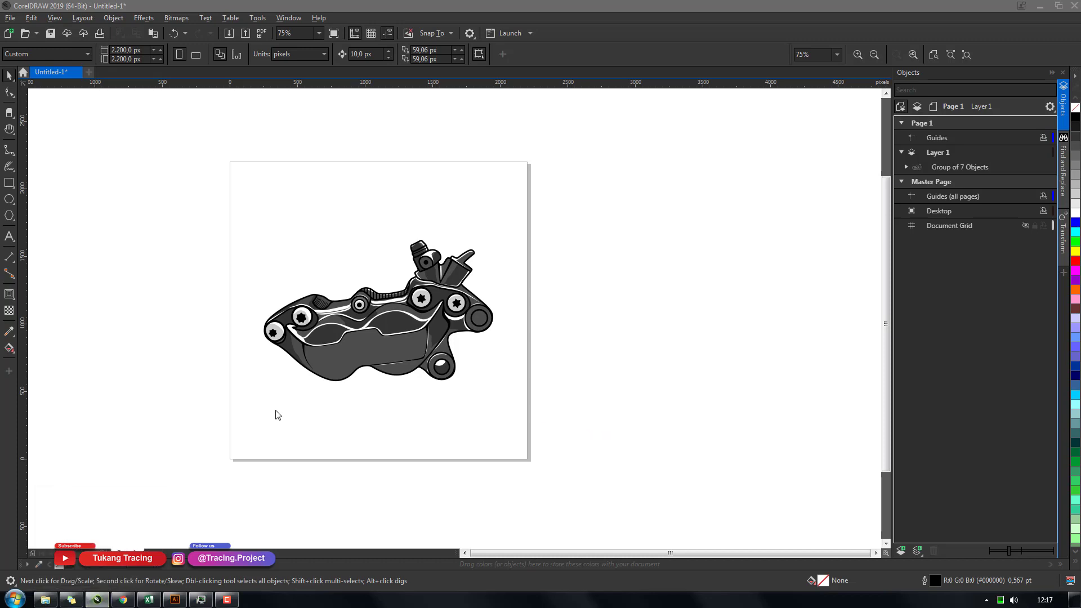
Switch to File Explorer, refresh the "31 Brembo Spare Part" folder to check for the AI file and select that file to view its details.
left_click(46, 600)
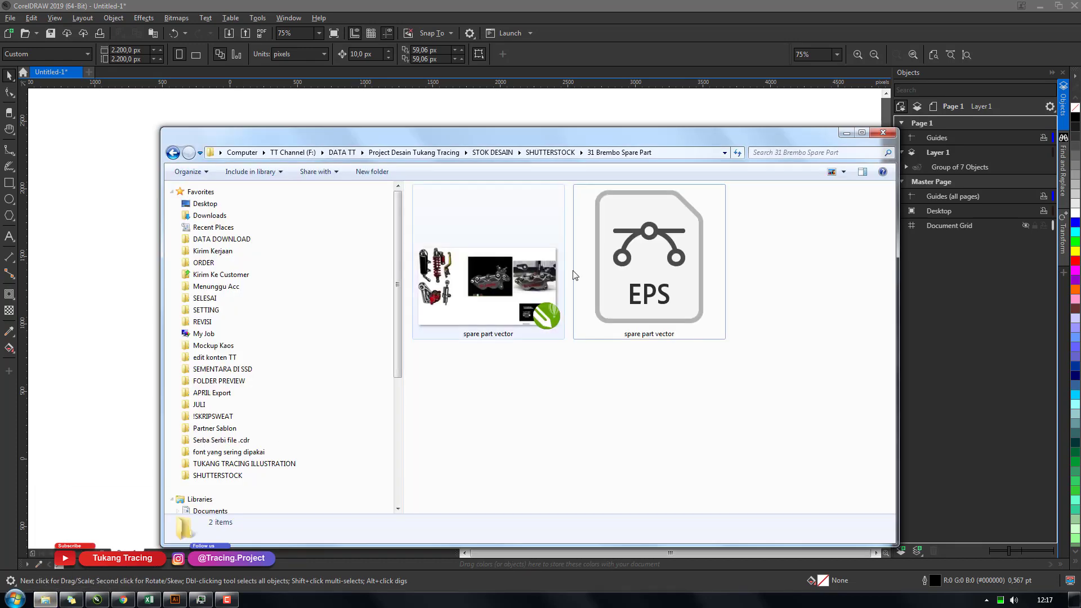
right_click(755, 244)
left_click(805, 285)
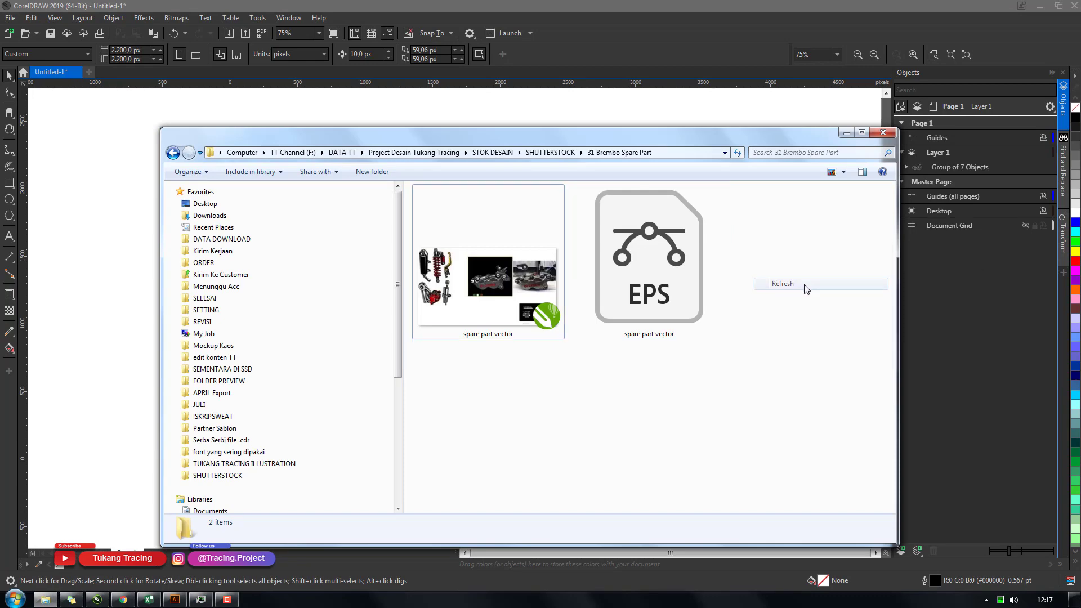
mouse_move(709, 140)
left_mouse_down()
mouse_move(729, 184)
mouse_move(720, 313)
mouse_move(693, 360)
mouse_move(779, 124)
left_mouse_up()
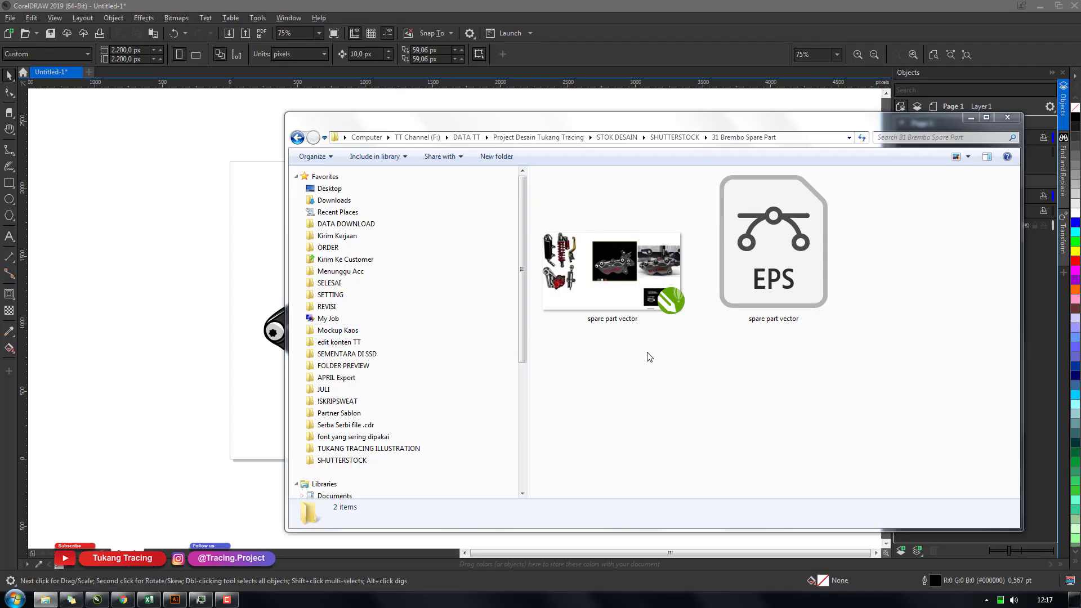
left_click(650, 358)
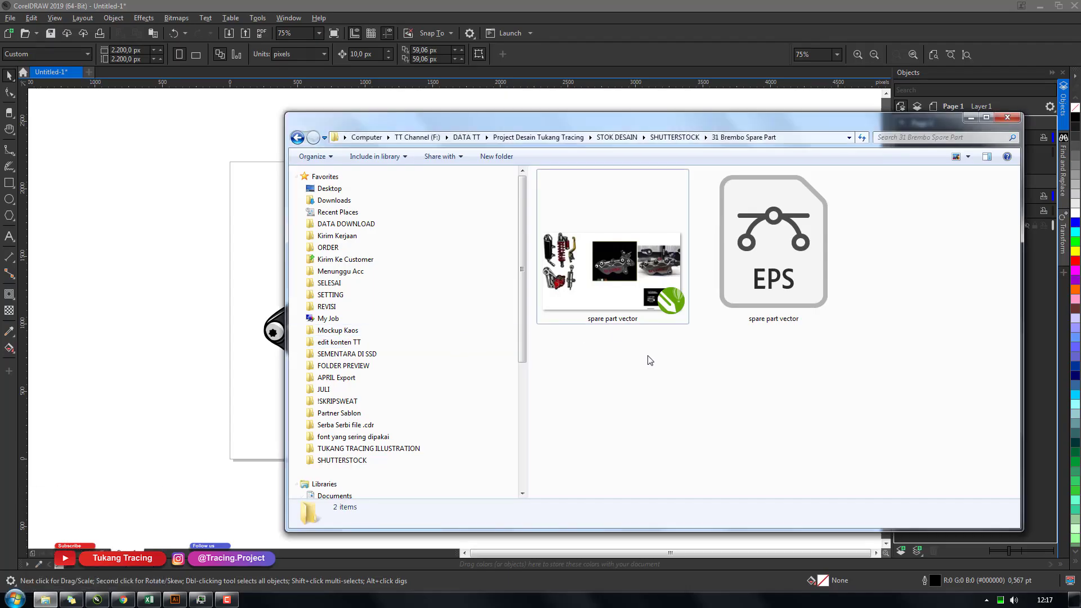
left_click_drag(664, 116, 593, 92)
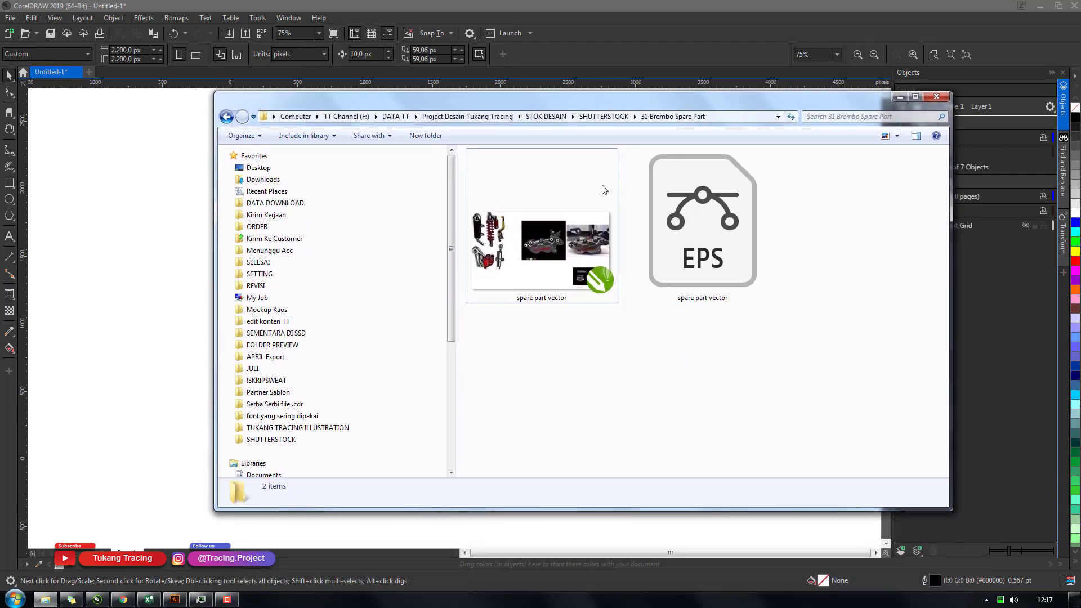
right_click(662, 380)
left_click(708, 418)
mouse_move(634, 103)
left_mouse_down()
mouse_move(631, 303)
mouse_move(599, 129)
left_mouse_up()
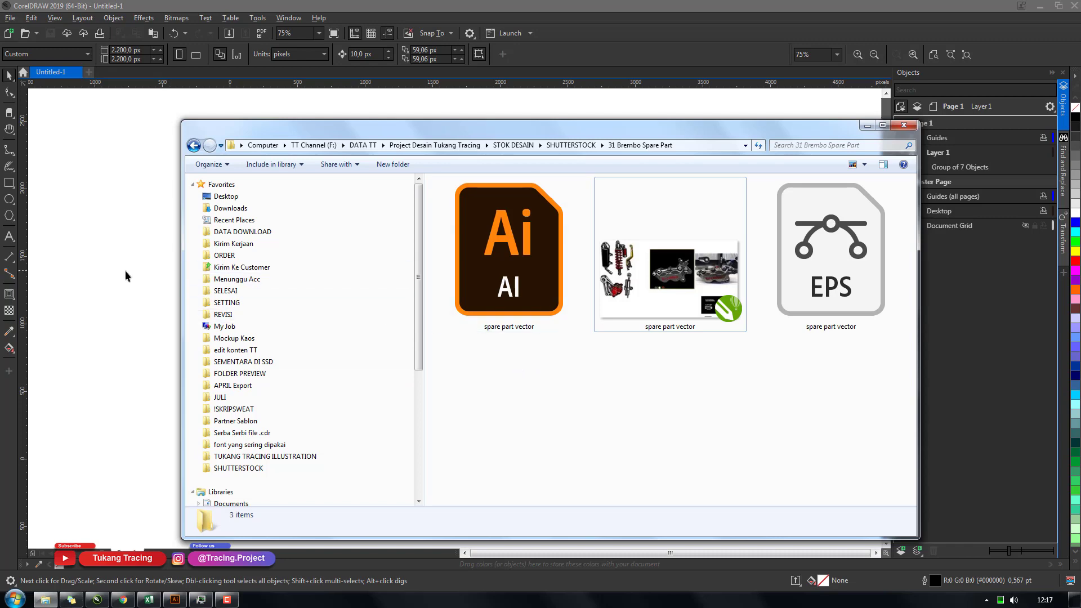
left_click(519, 257)
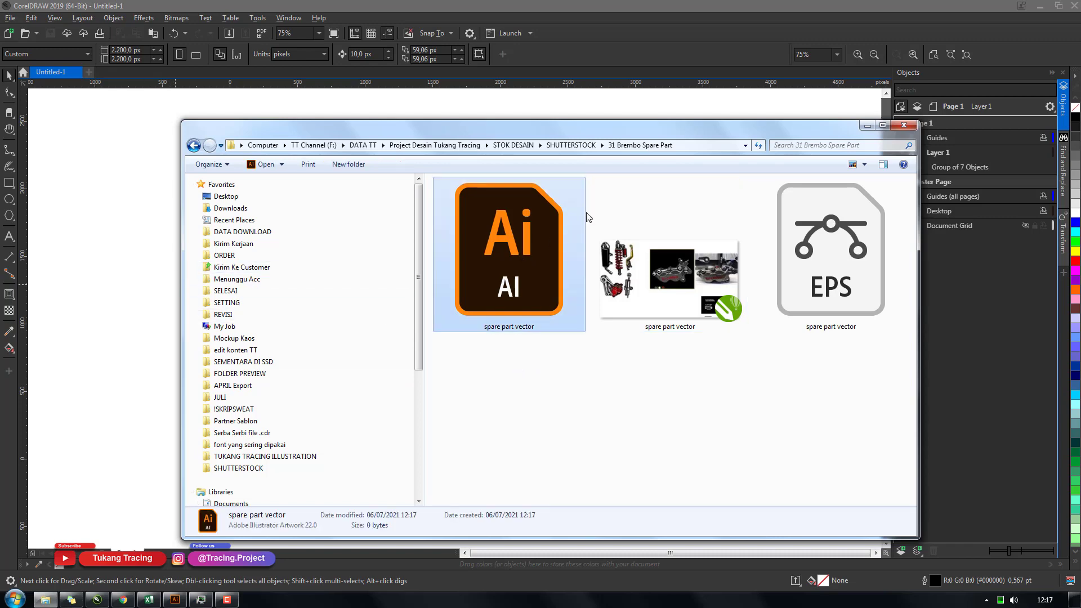
Return to CorelDRAW and try to save the drawing as a CDR named "spare part vector" in the "31 Brembo Spare Part" folder.
left_click(867, 125)
left_click(9, 19)
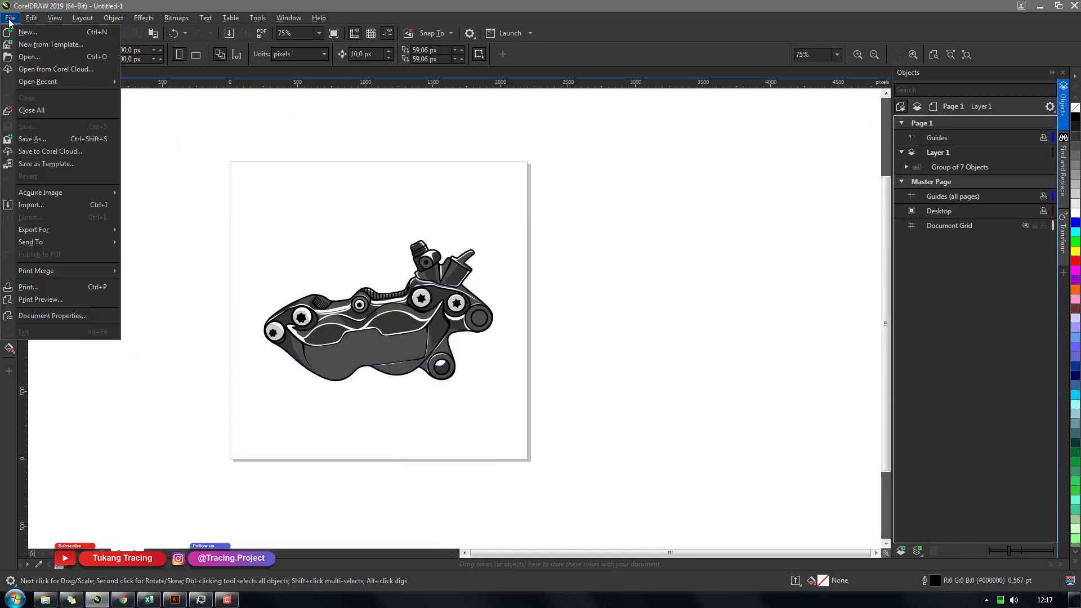
left_click(63, 146)
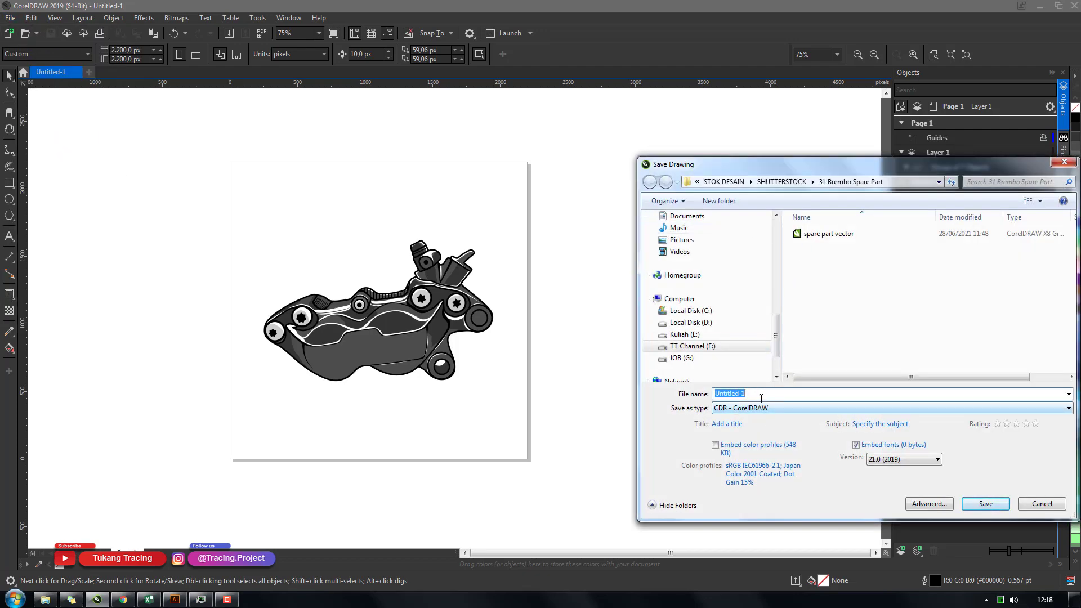
type("cosoa")
key("BackSpace")
type("pa")
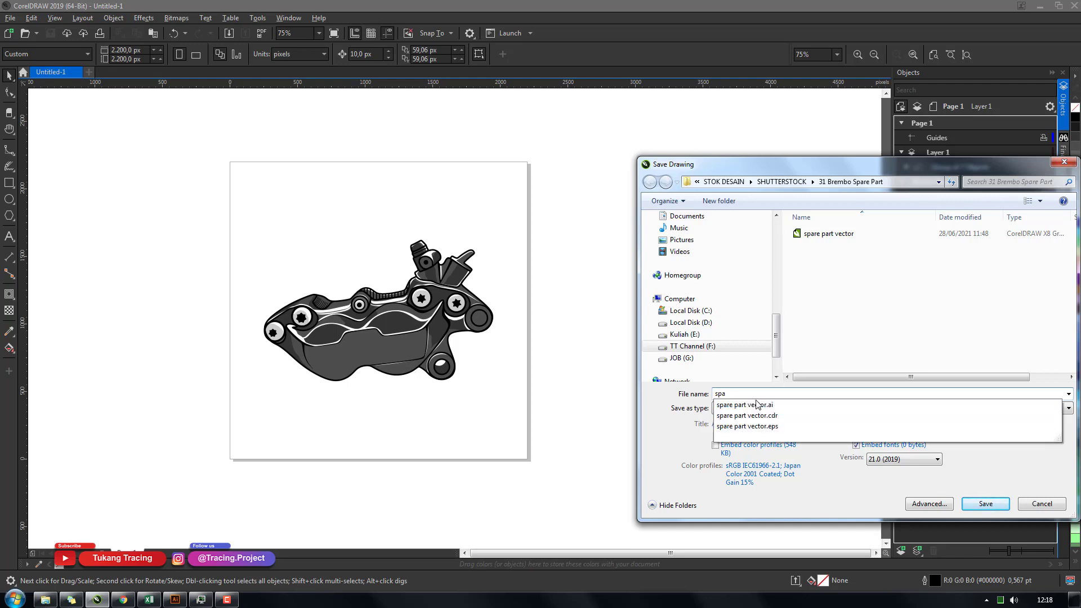
left_click(758, 405)
key("BackSpace")
key("BackSpace")
key("BackSpace")
key("Return")
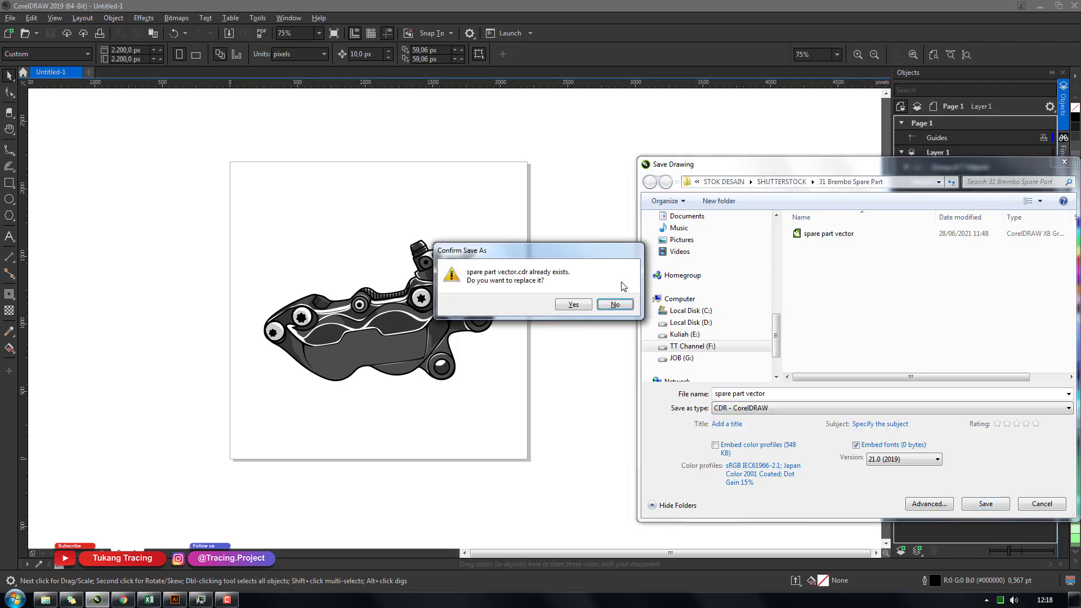
Decline replacing the existing CDR file and save the drawing as "spare part vector 2".
left_click(622, 310)
key("Right")
type("2")
key("Return")
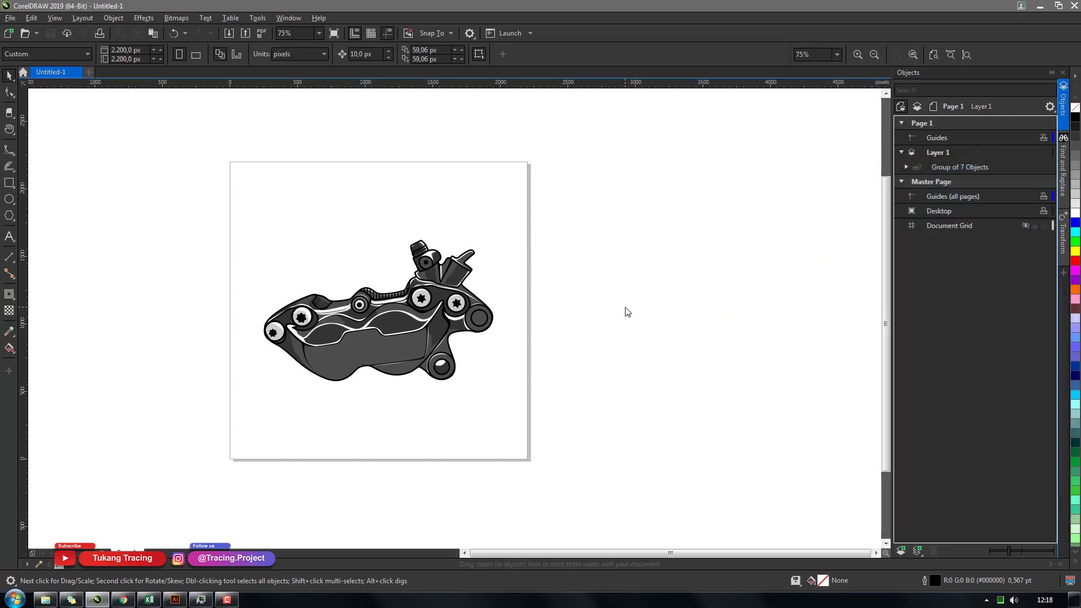
Switch to File Explorer, maximize and refresh the "31 Brembo Spare Part" folder, and check the AI and EPS files' details.
left_click(175, 599)
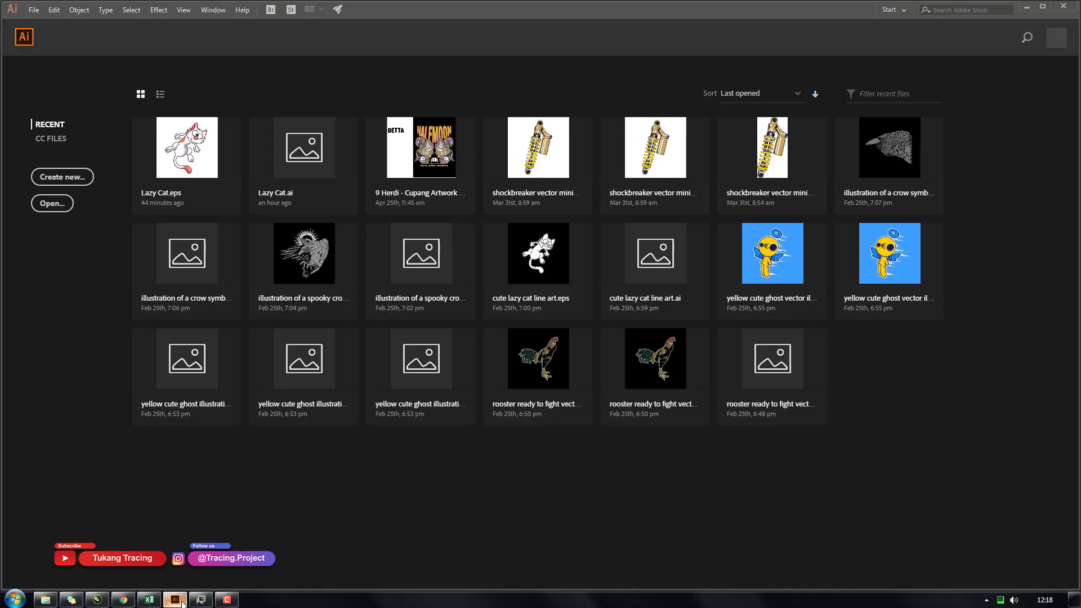
left_click(46, 600)
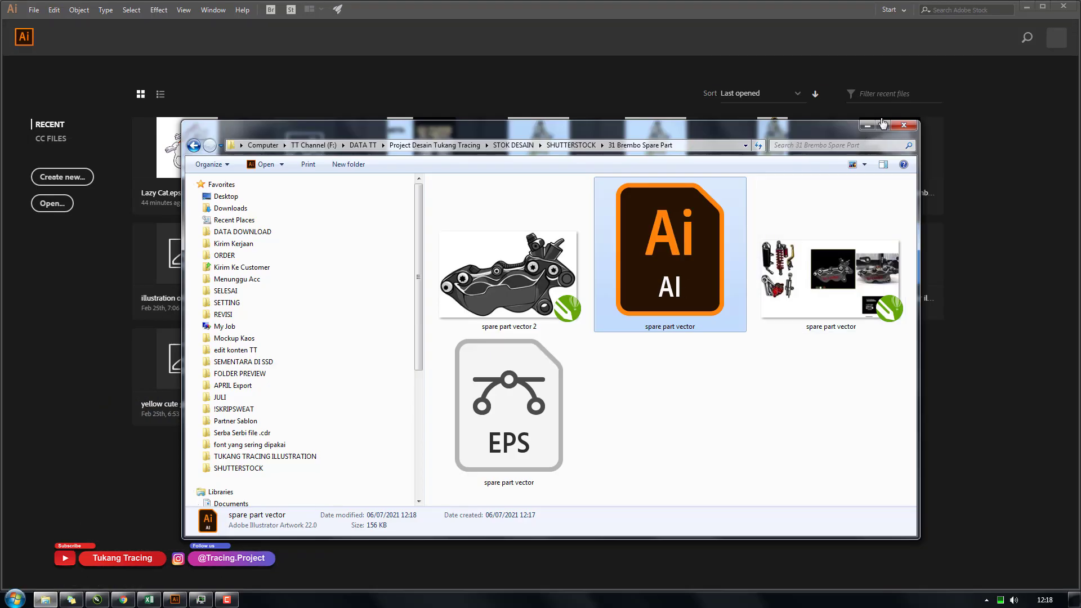
left_click(882, 124)
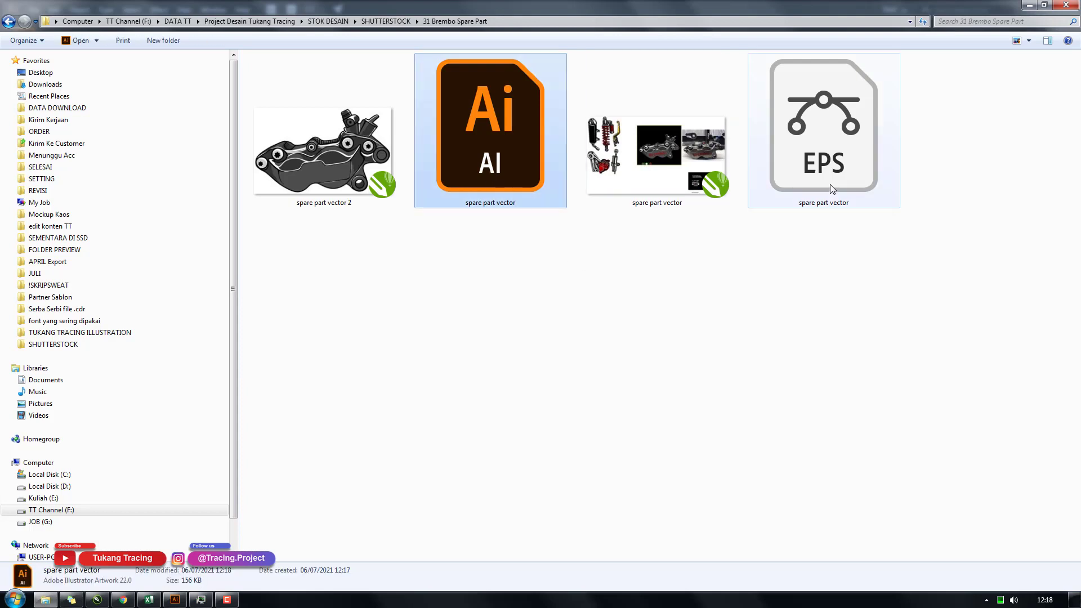
left_click(519, 256)
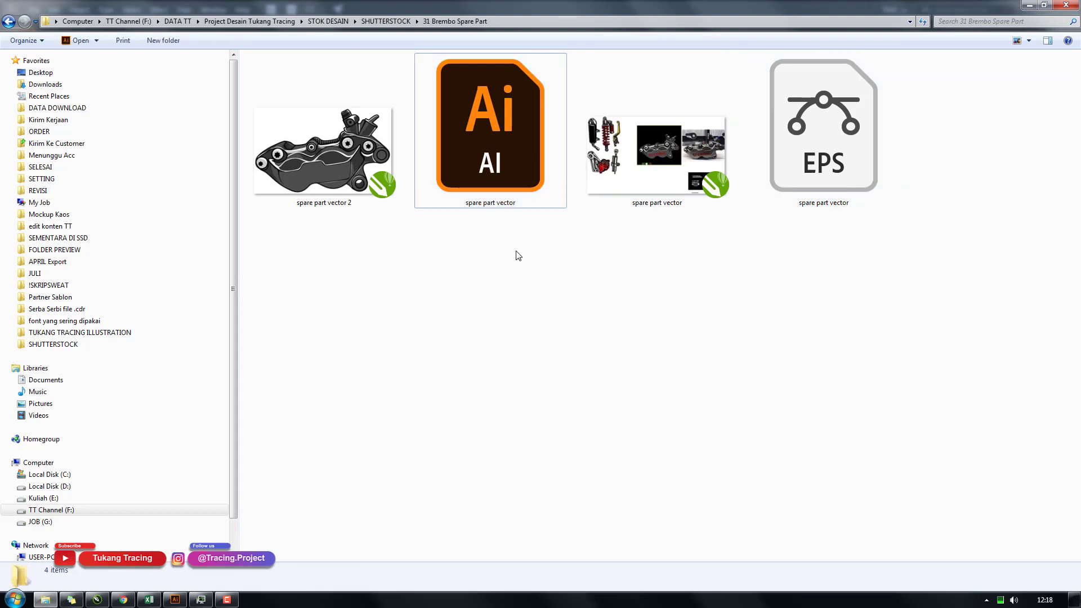
right_click(517, 254)
left_click(582, 297)
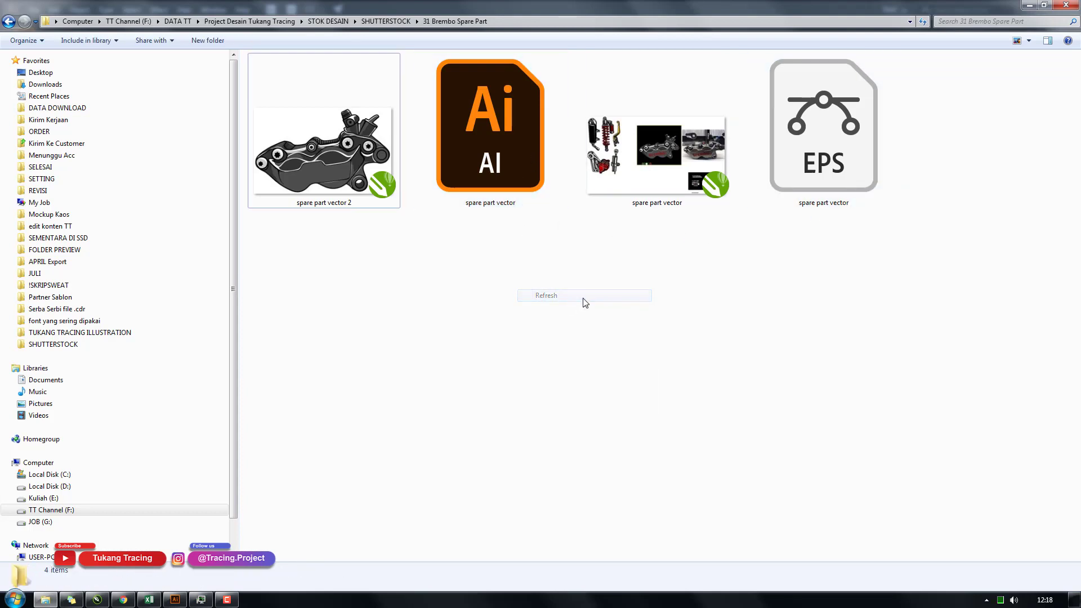
left_click(508, 177)
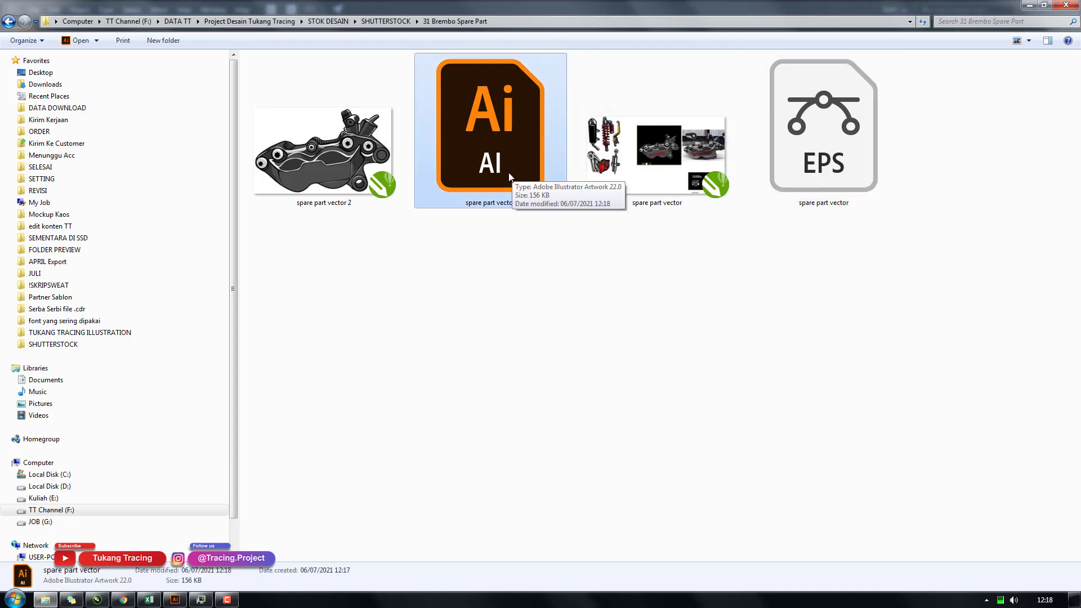
left_click(814, 187)
left_click(799, 255)
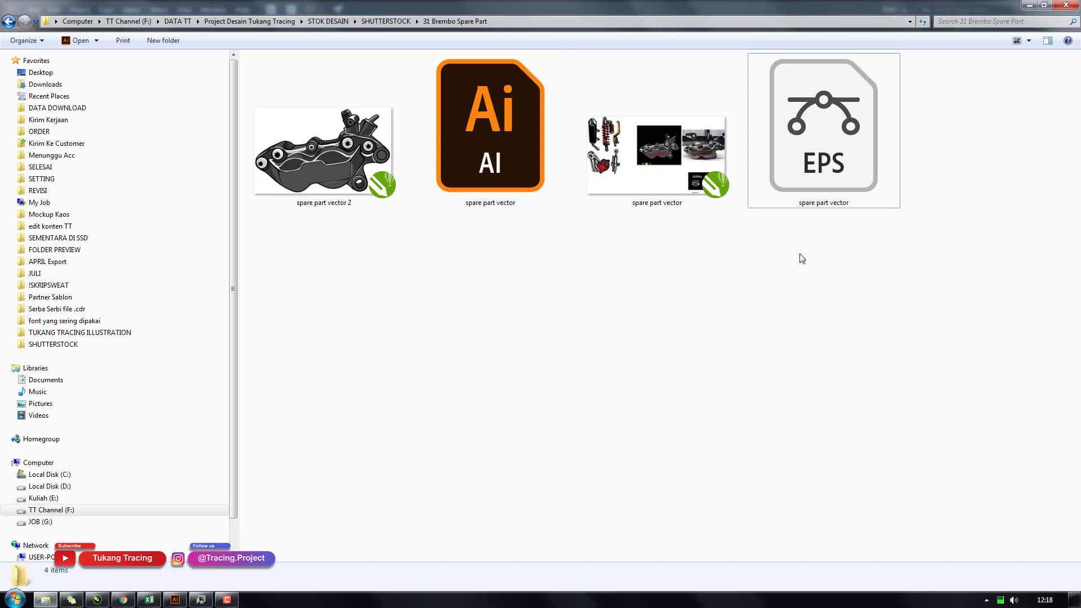
left_click(124, 600)
left_click(107, 600)
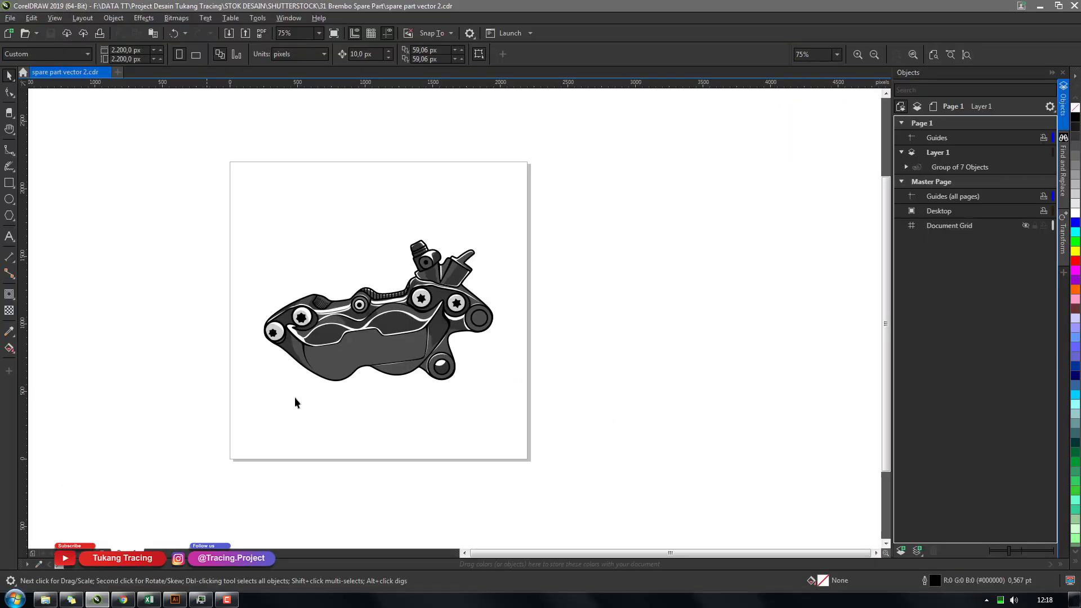
left_click(10, 18)
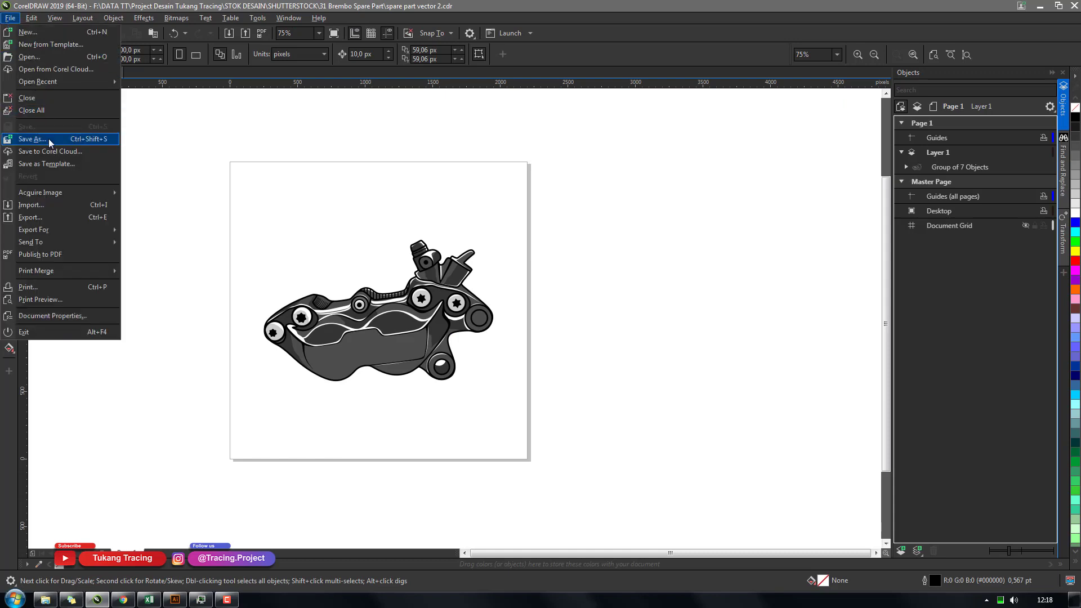
left_click(160, 115)
left_click(10, 18)
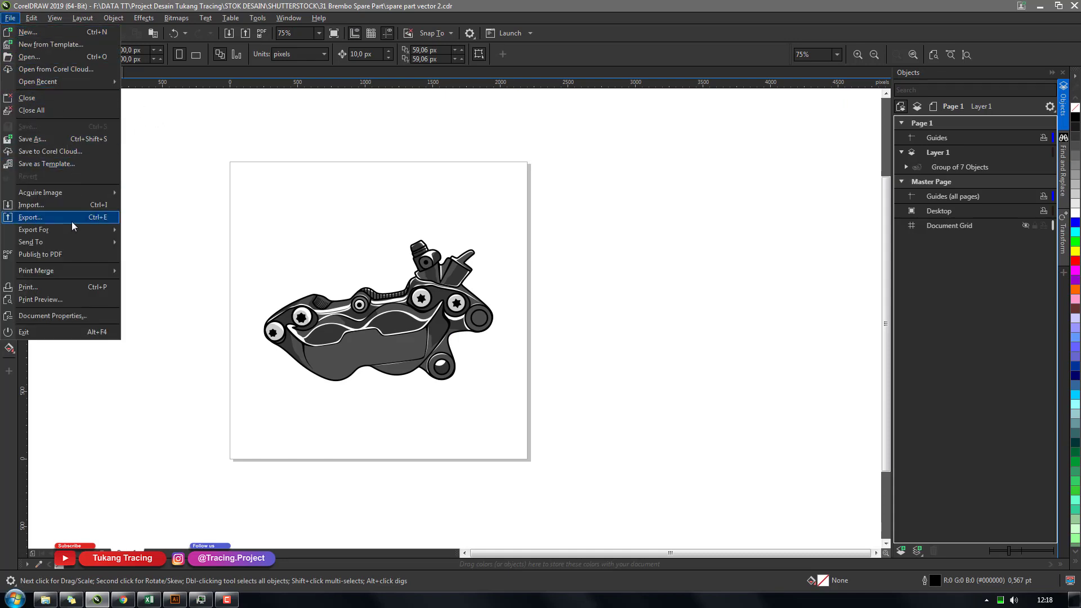
left_click(201, 201)
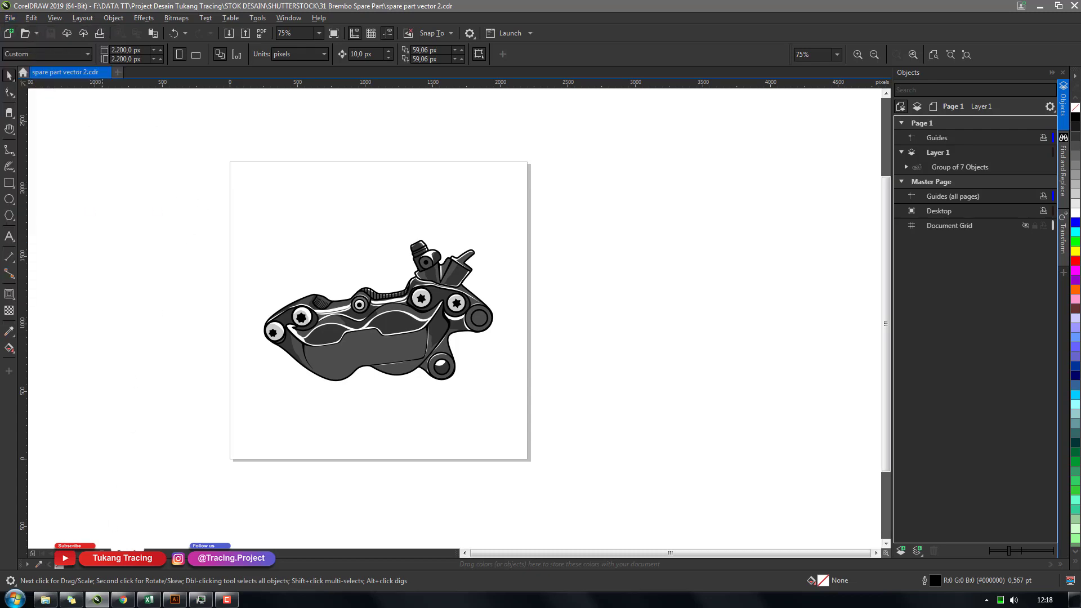
Return to the "31 Brembo Spare Part" folder in File Explorer, refresh it and select the "spare part vector" AI file.
left_click(123, 600)
left_click(64, 598)
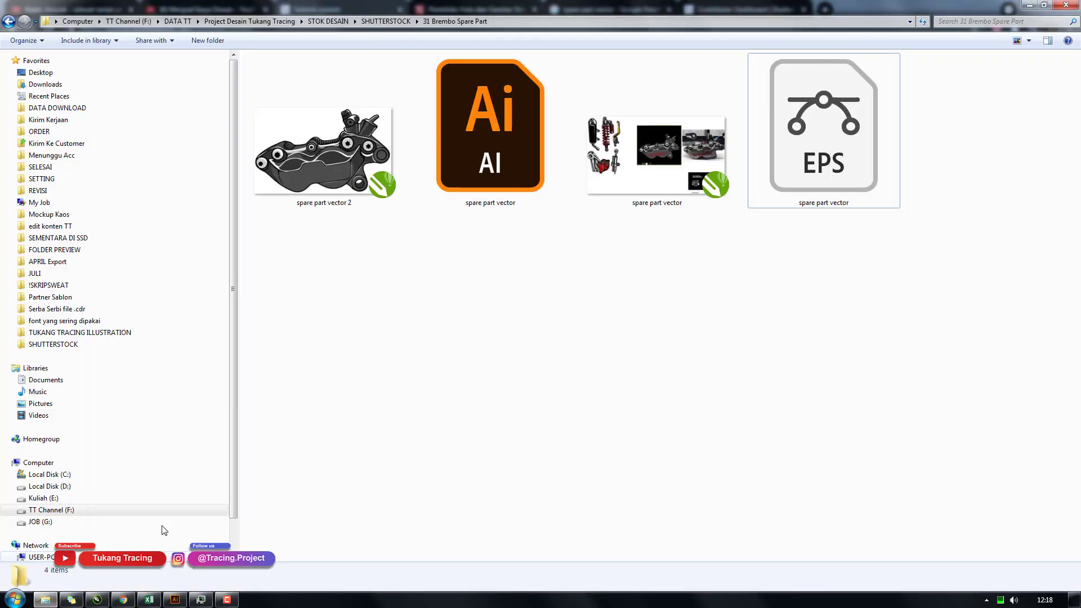
left_click(499, 284)
right_click(497, 276)
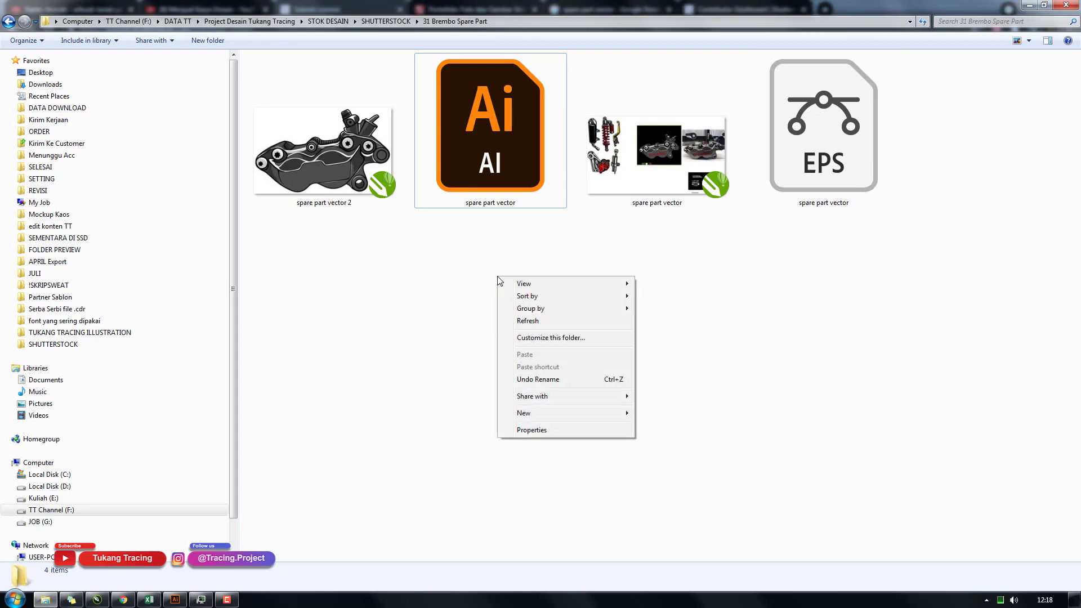
left_click(512, 322)
left_click(495, 188)
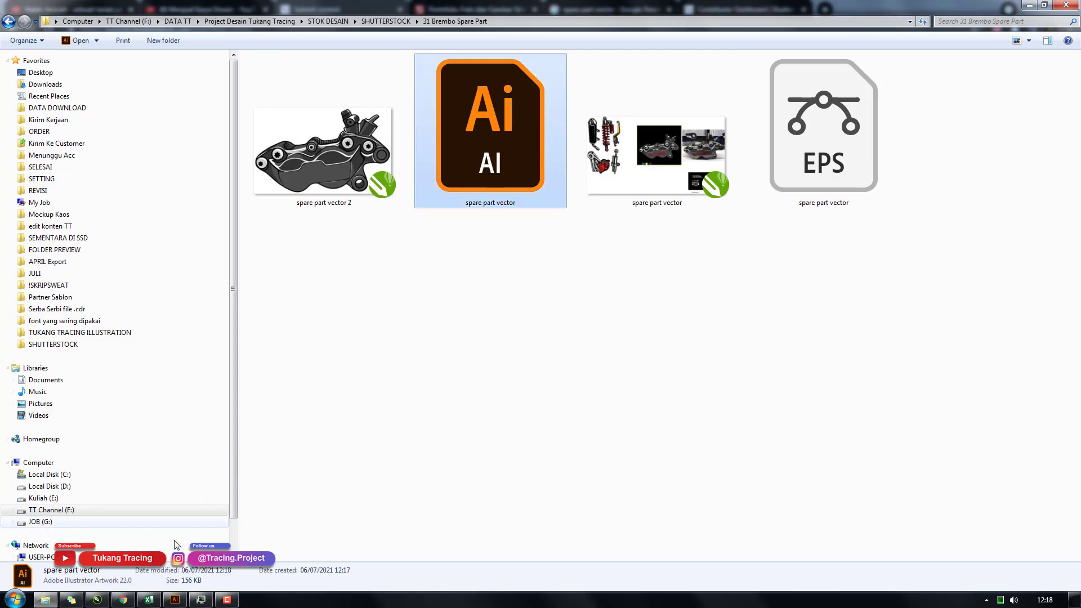
Switch to Adobe Illustrator and create a new one-artboard document of 2100 × 2100 px.
left_click(175, 599)
left_click(34, 9)
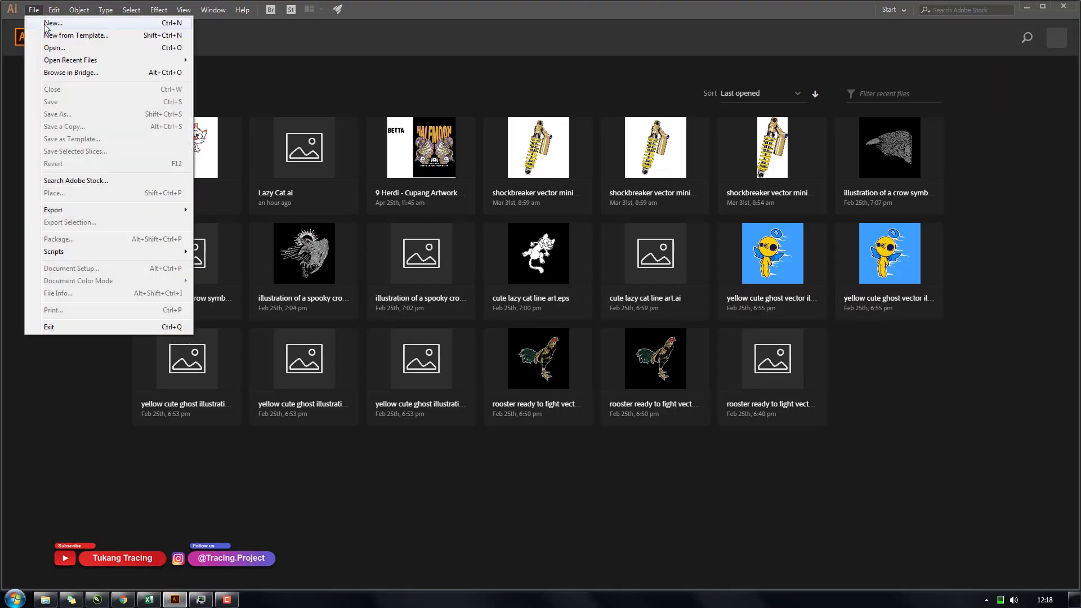
left_click(53, 24)
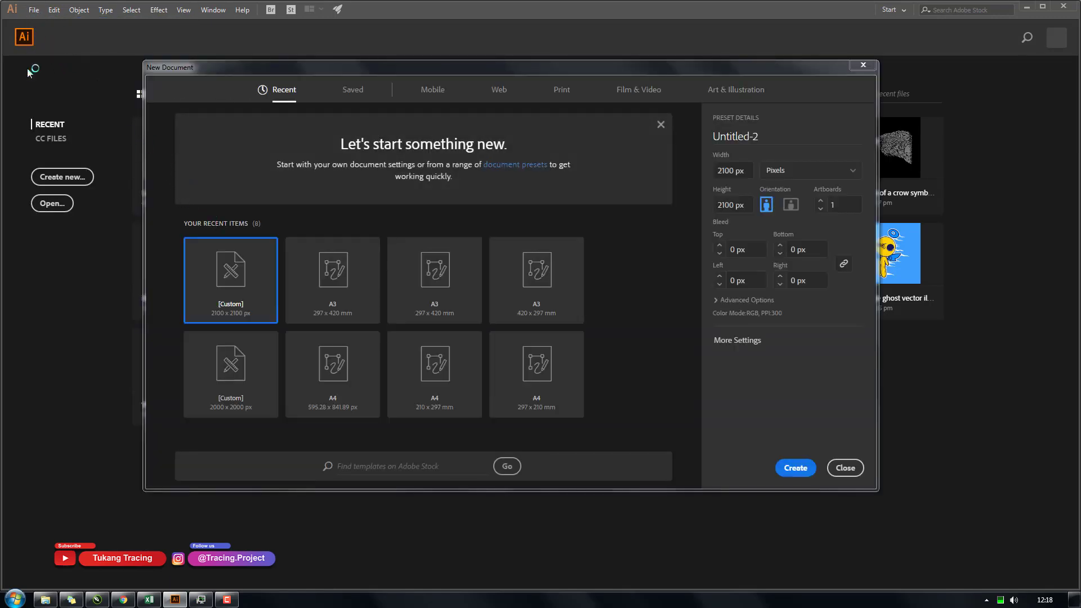
mouse_move(176, 601)
left_click(791, 470)
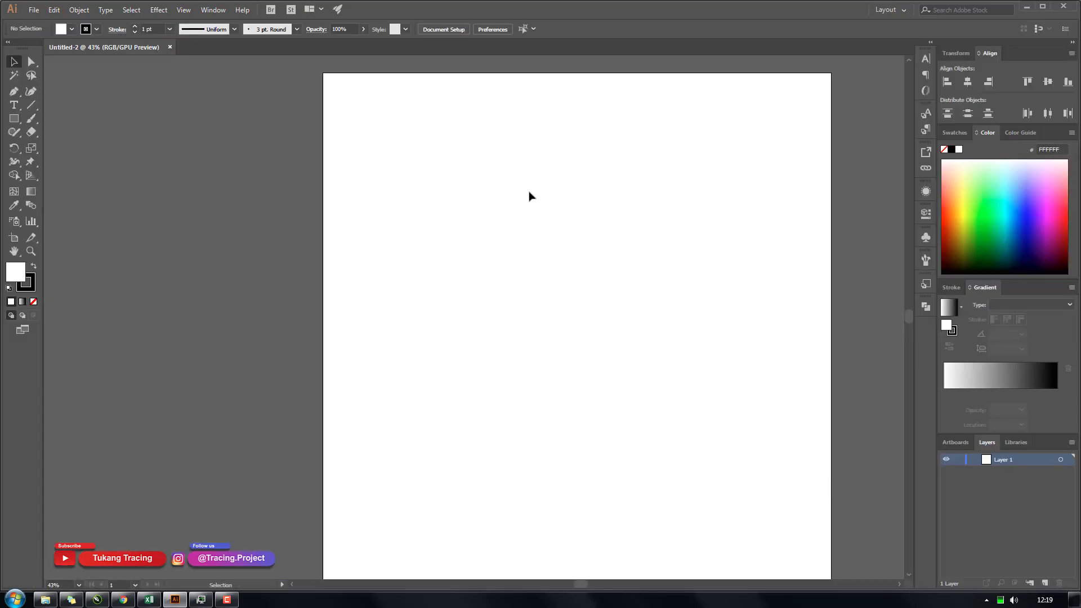
Open the "spare part vector" AI file from File Explorer in Illustrator, keeping its embedded color profile.
left_click(45, 598)
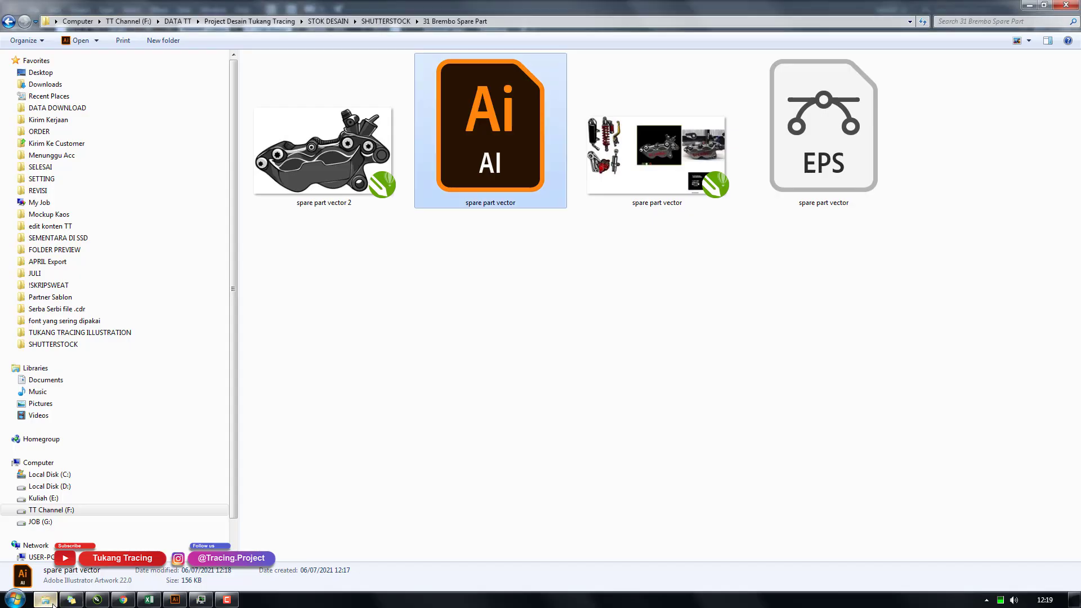
left_click(523, 244)
left_click(811, 140)
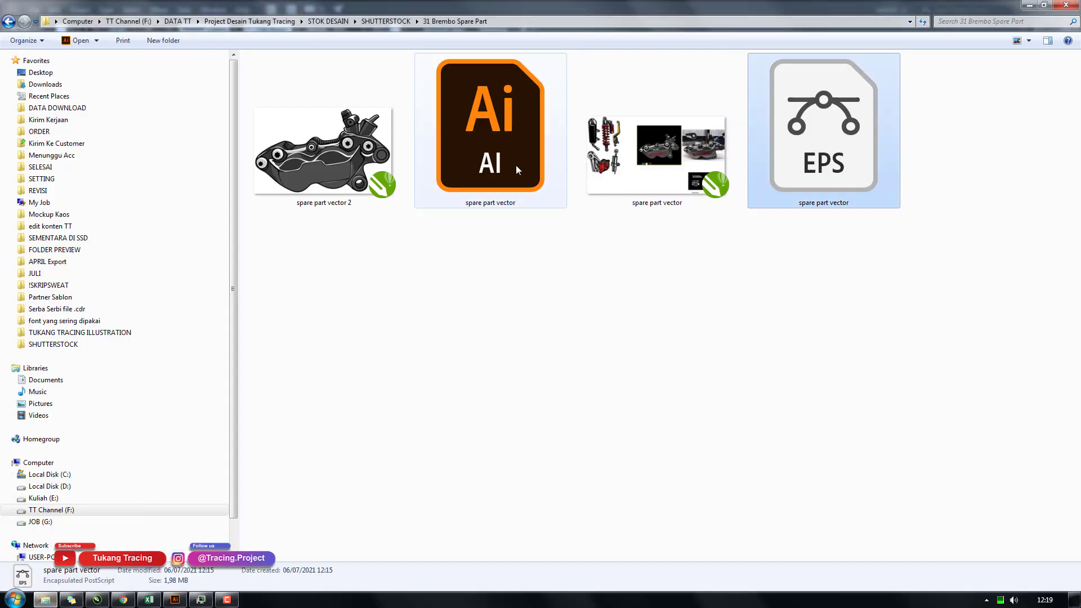
left_click(485, 162)
left_click(836, 138)
double_click(497, 167)
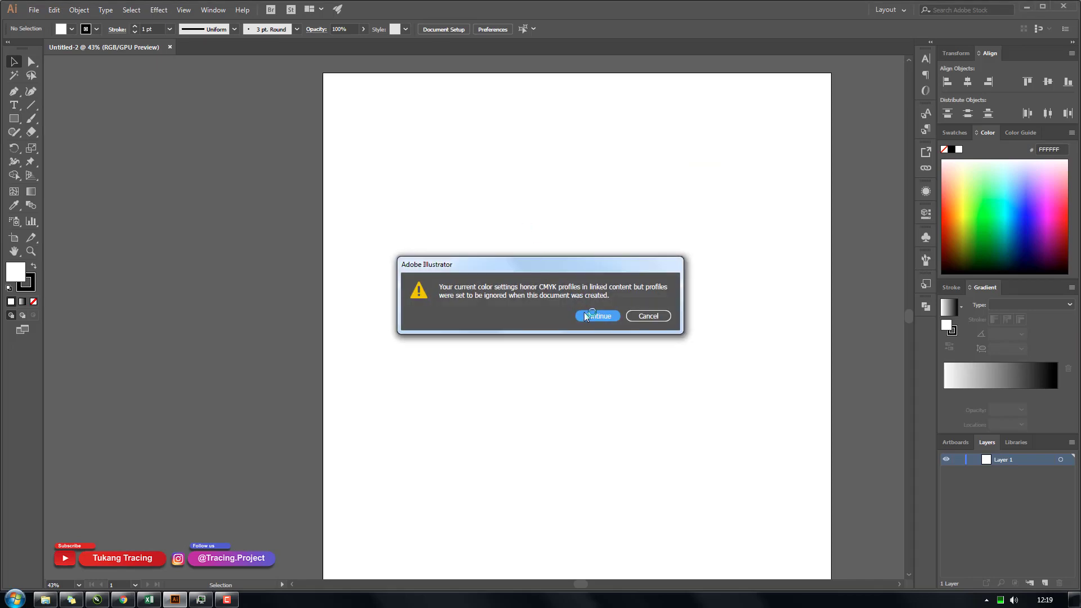
left_click(585, 316)
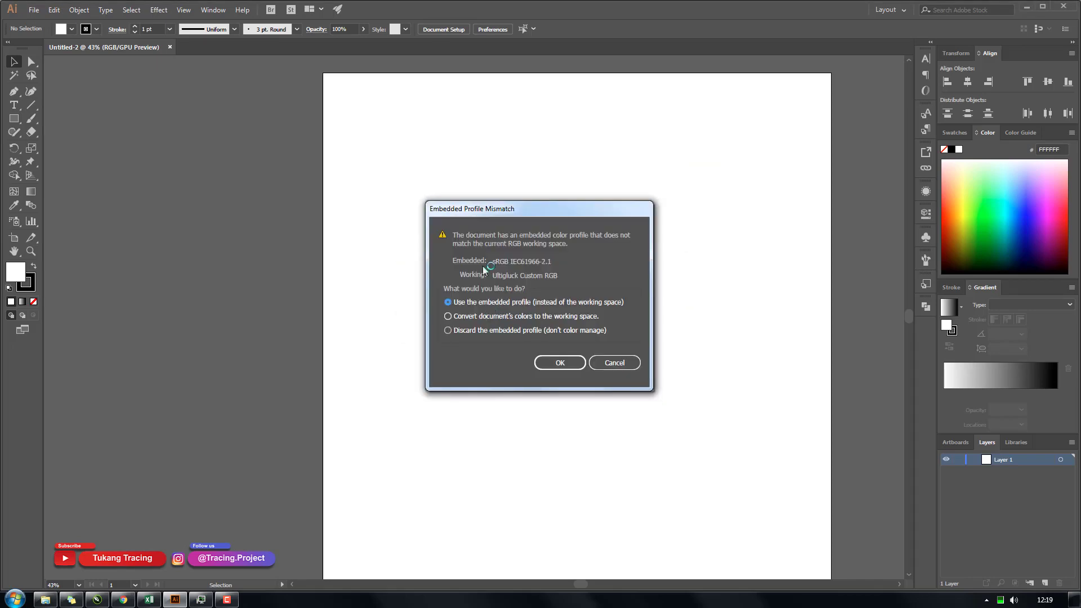
left_click(555, 362)
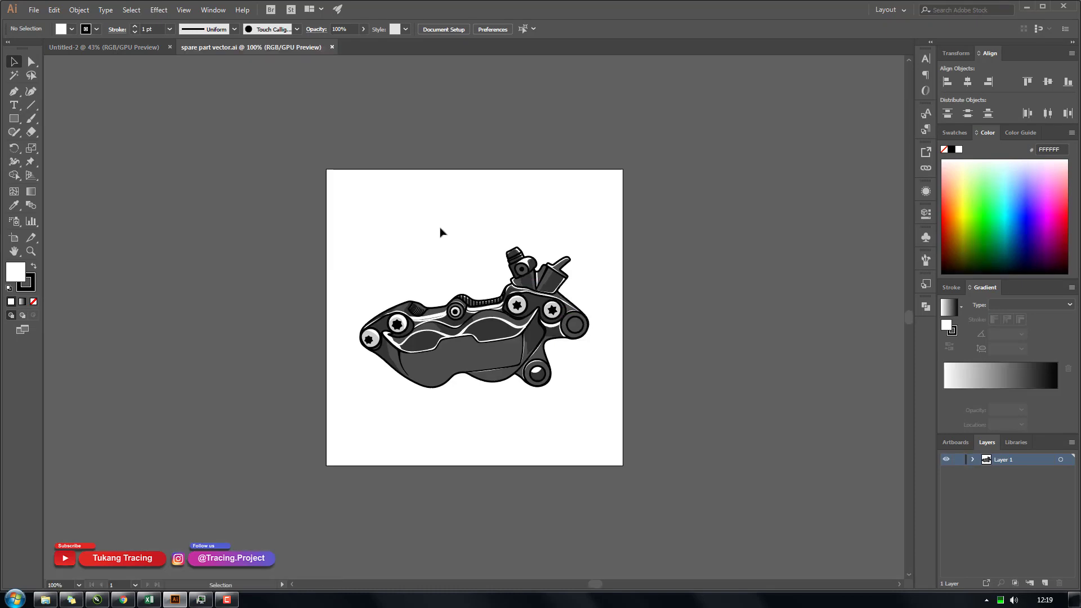
Copy the whole caliper group from "spare part vector.ai" into the blank Untitled-2 document without converting colors, preserving color numbers.
key("ctrl+0")
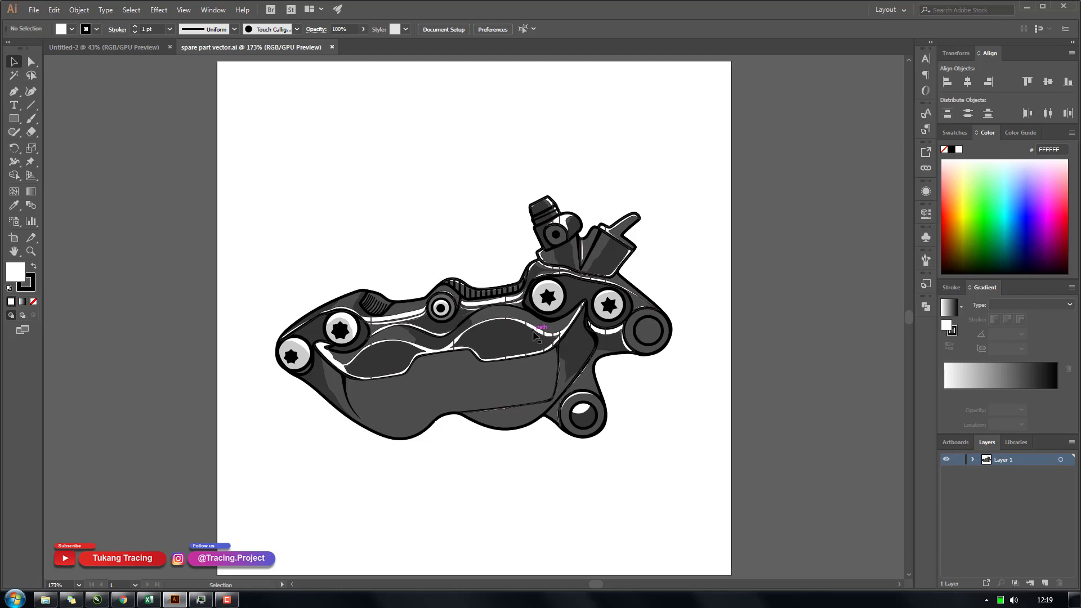
left_click(389, 365)
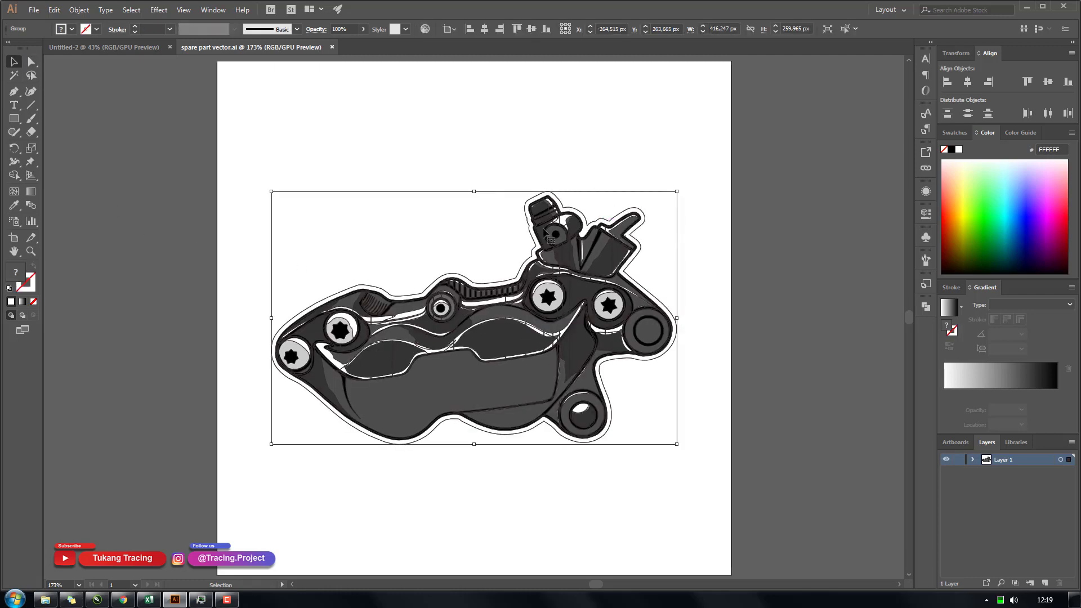
left_click(74, 48)
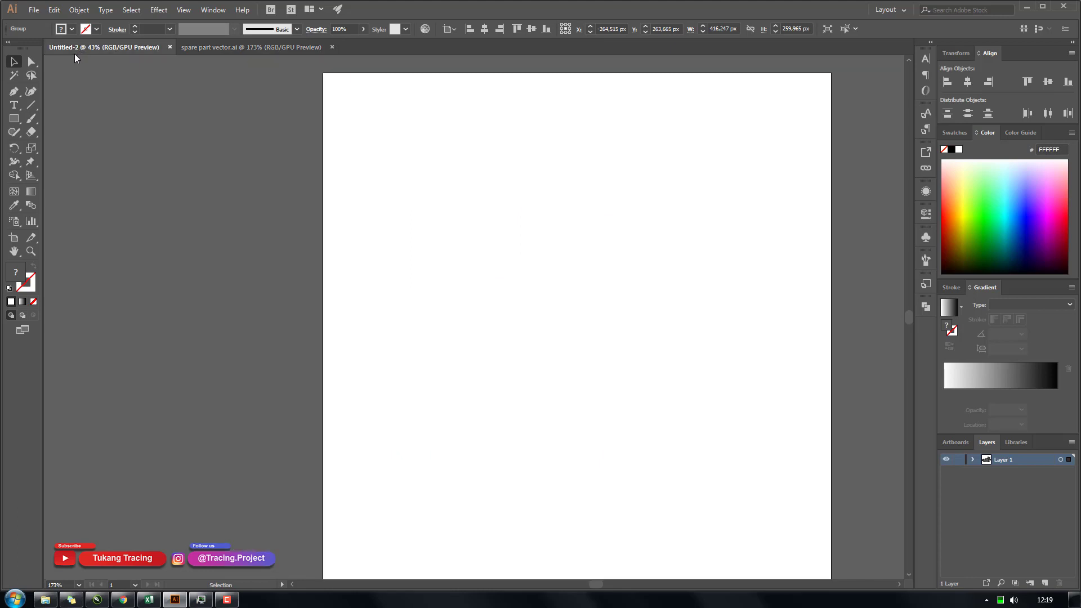
key("ctrl+v")
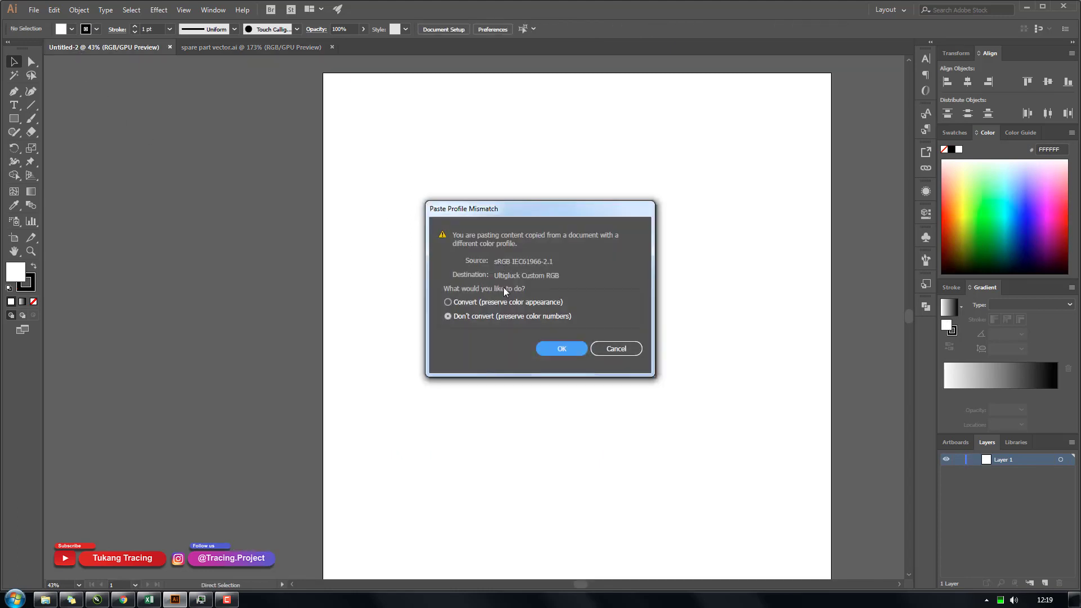
left_click(561, 348)
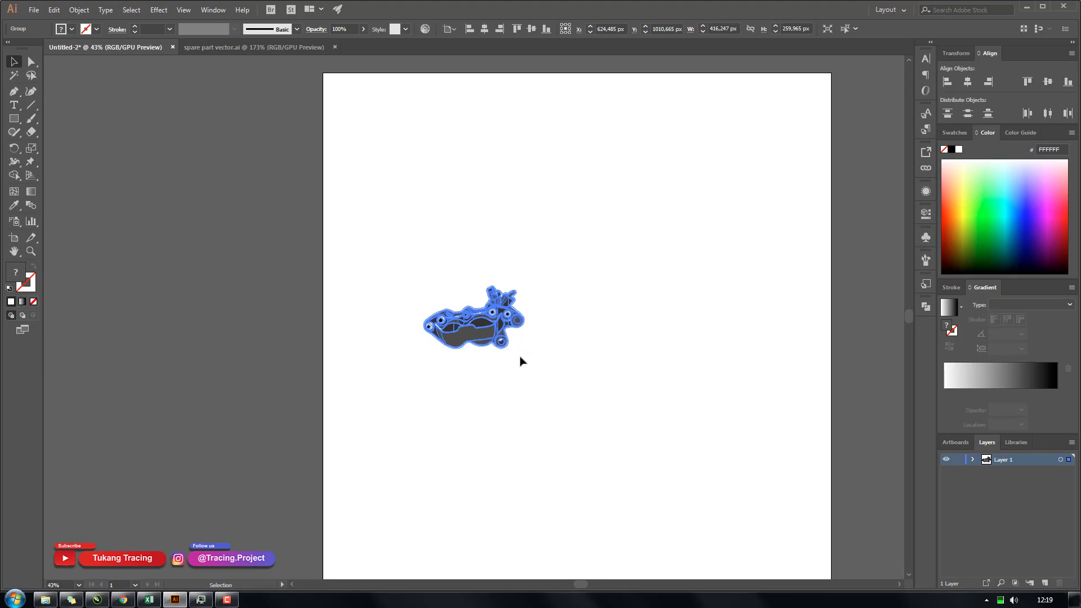
Enlarge the pasted caliper to about 1585 × 990 px and move it near the middle of the artboard.
left_click_drag(525, 351, 808, 527)
left_click_drag(685, 436, 626, 341)
left_click(559, 154)
key("ctrl+0")
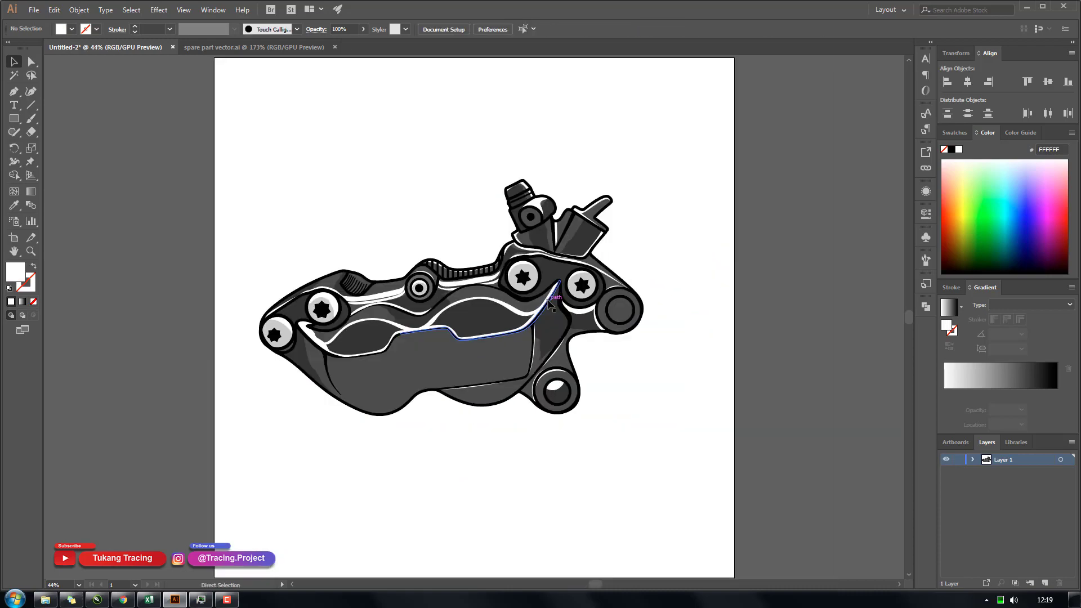
left_click_drag(468, 349, 475, 349)
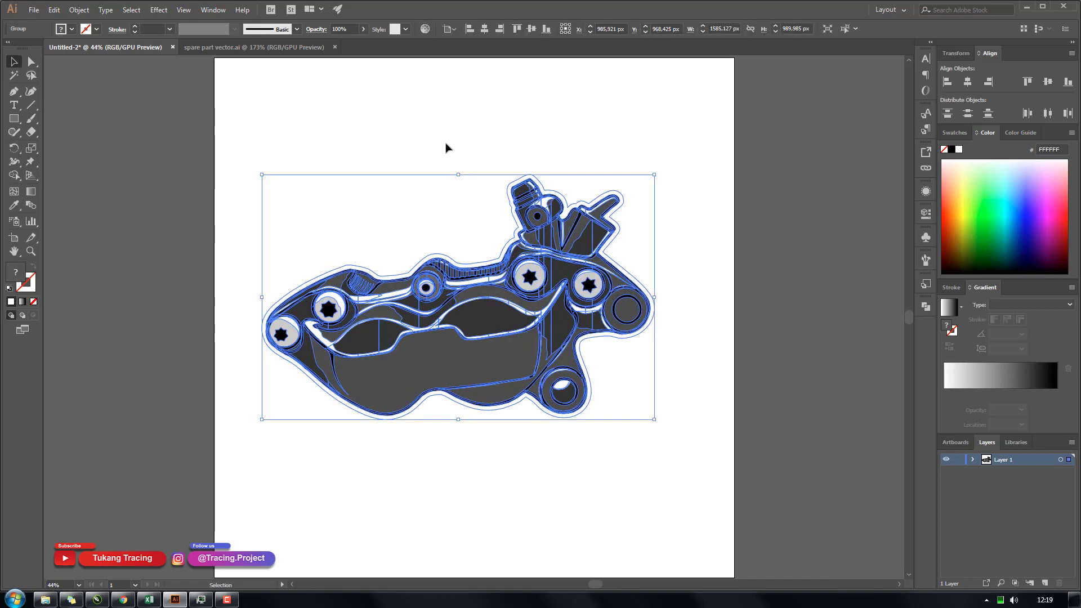
left_click(448, 145)
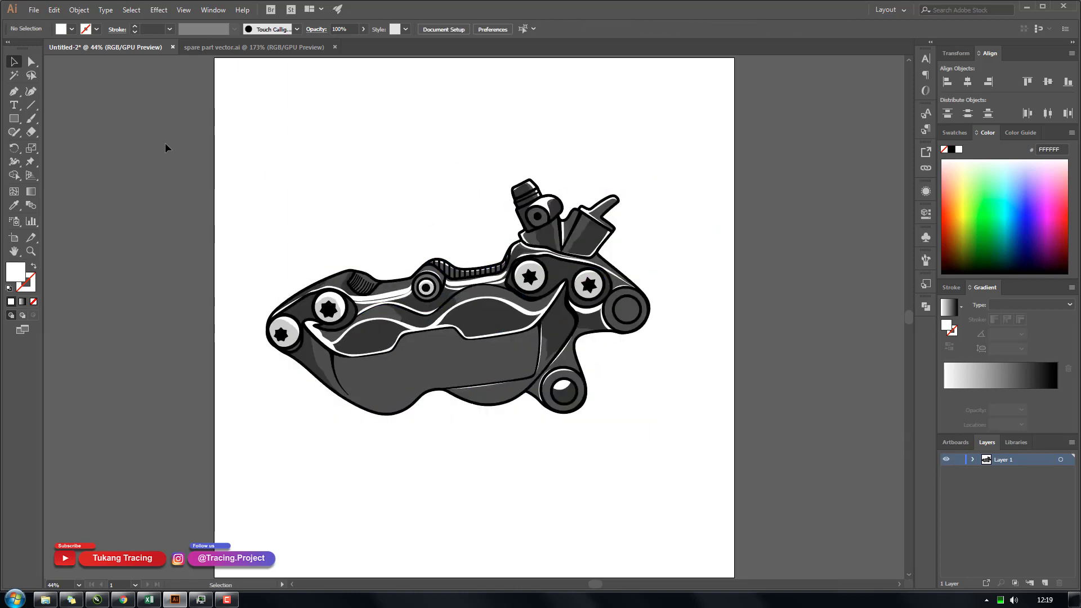
Draw a 2100 × 2100 px white rectangle covering the whole artboard and place it behind the caliper group.
left_click(14, 120)
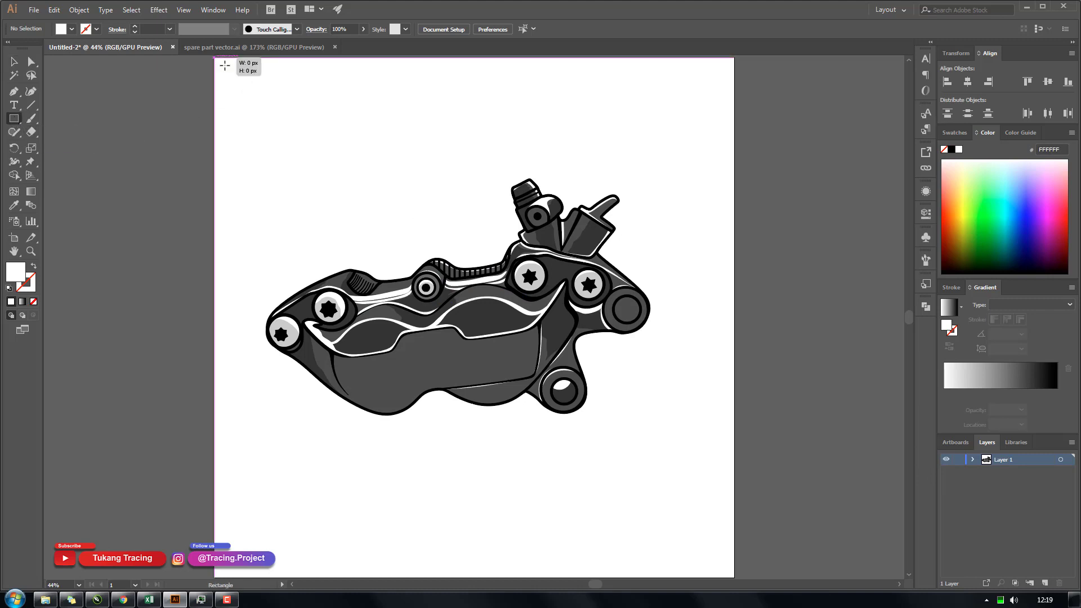
left_click_drag(216, 58, 734, 461)
scroll(732, 558, "down", 5)
left_click(14, 61)
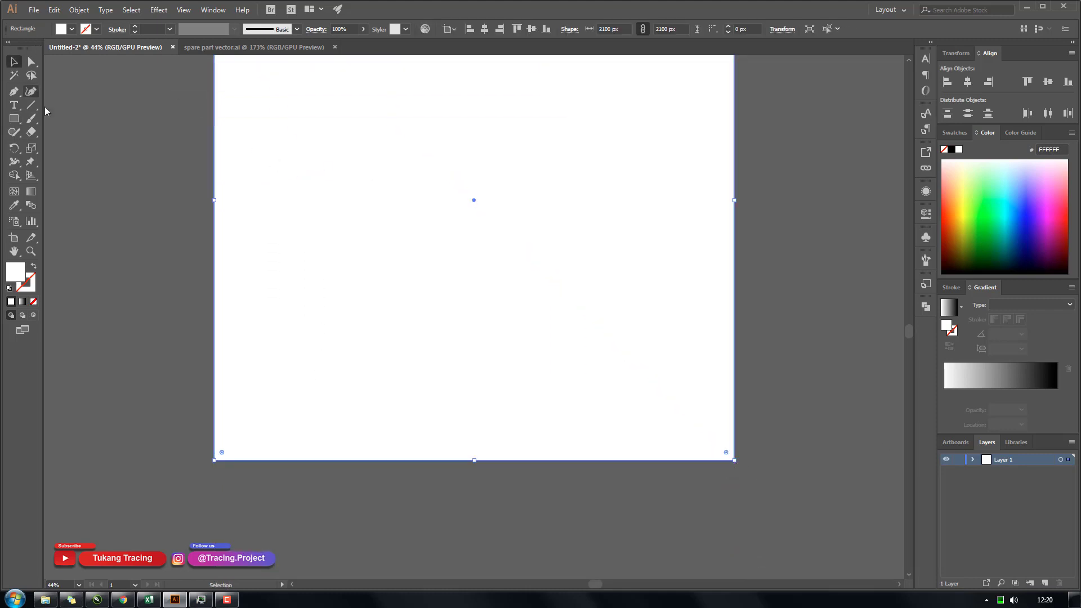
left_click(972, 461)
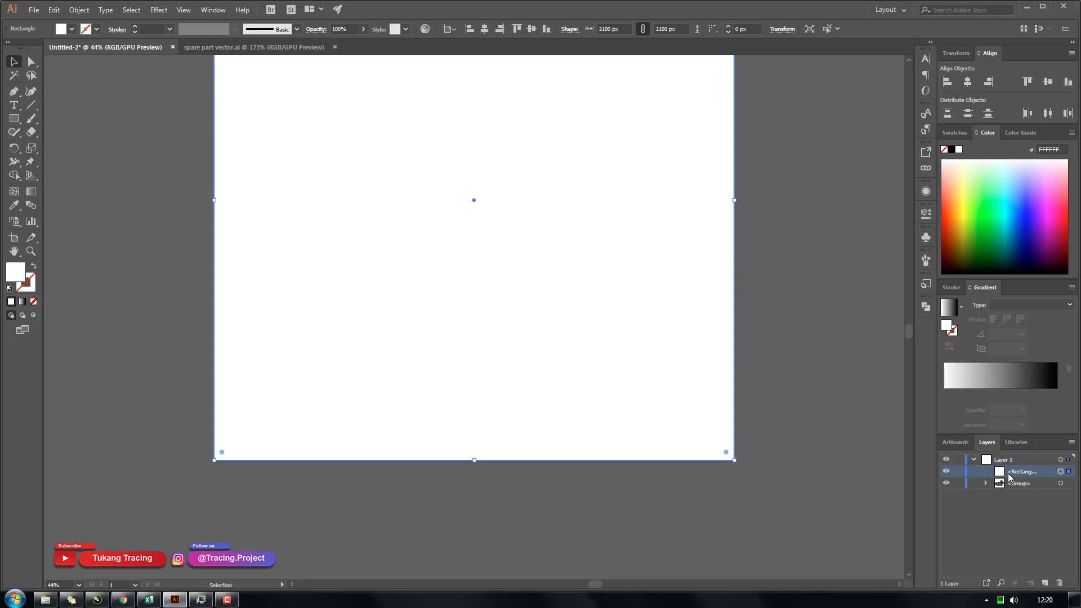
left_click_drag(1009, 477, 1016, 498)
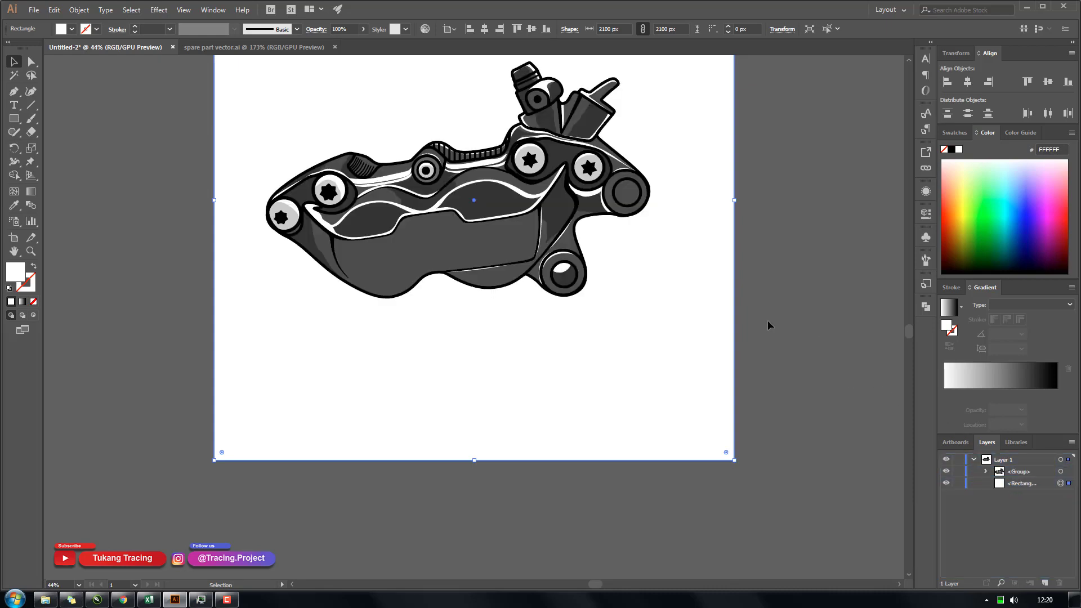
Change the background rectangle's fill to black, 000000, and deselect it.
double_click(18, 276)
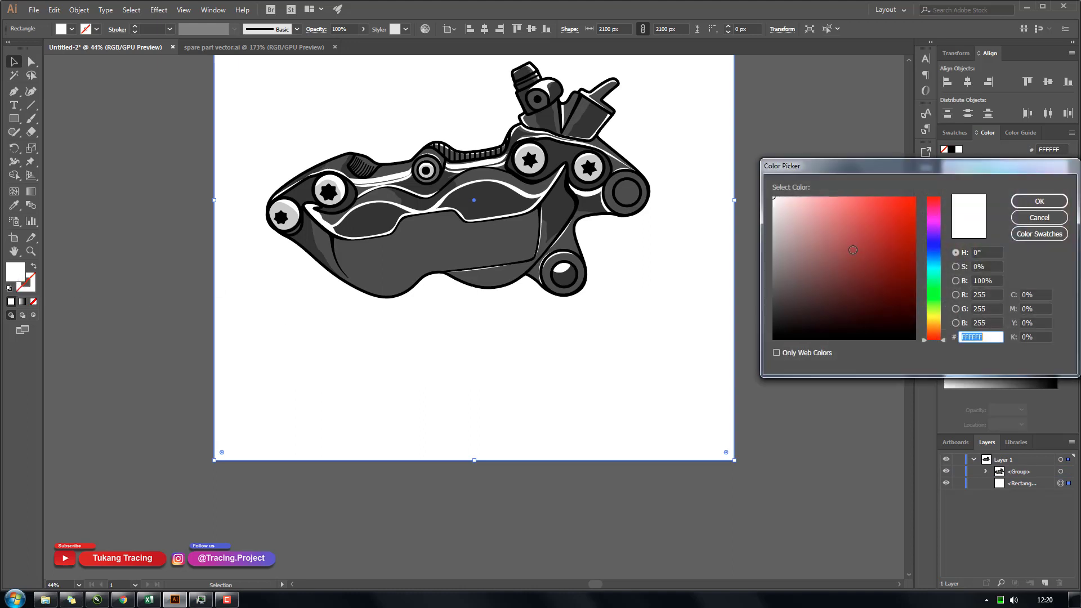
left_click_drag(850, 249, 740, 360)
left_click_drag(842, 328, 761, 355)
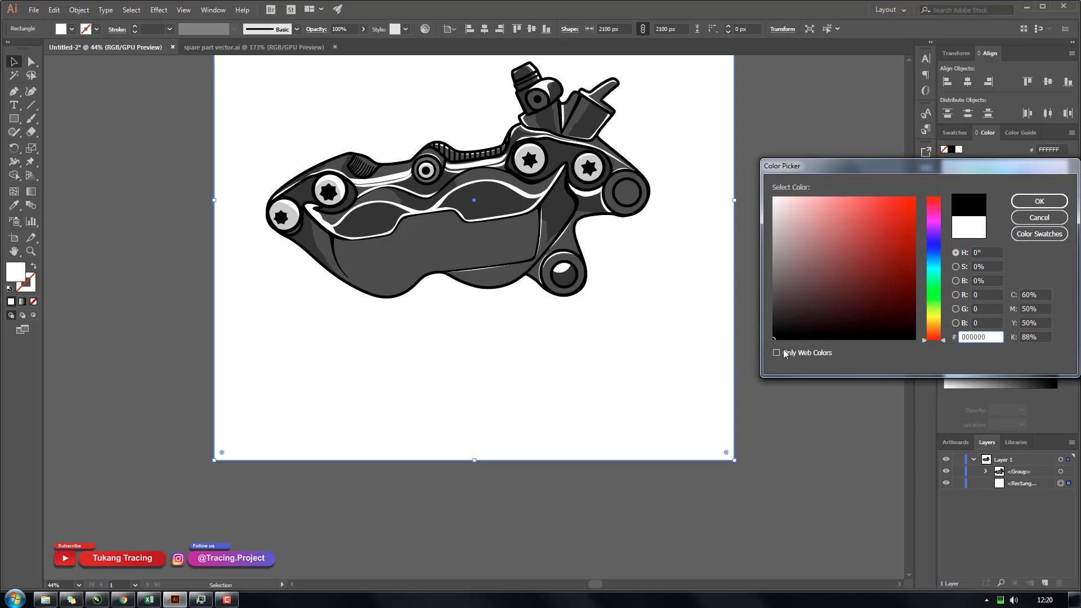
left_click(1038, 203)
left_click(803, 304)
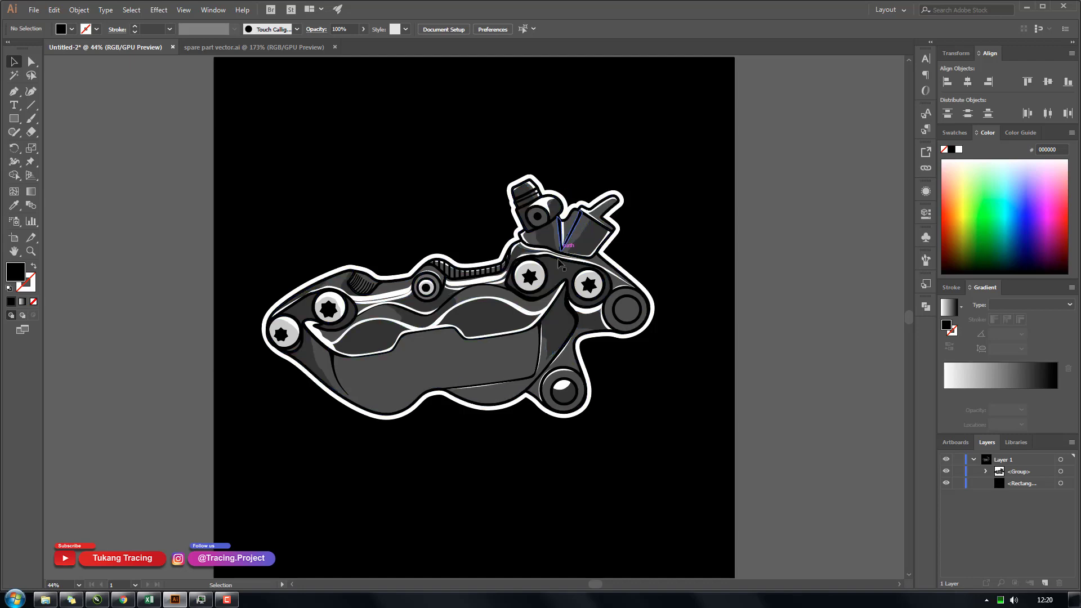
Start saving the document under a new name as Illustrator EPS and go to the SHUTTERSTOCK folder.
left_click(36, 9)
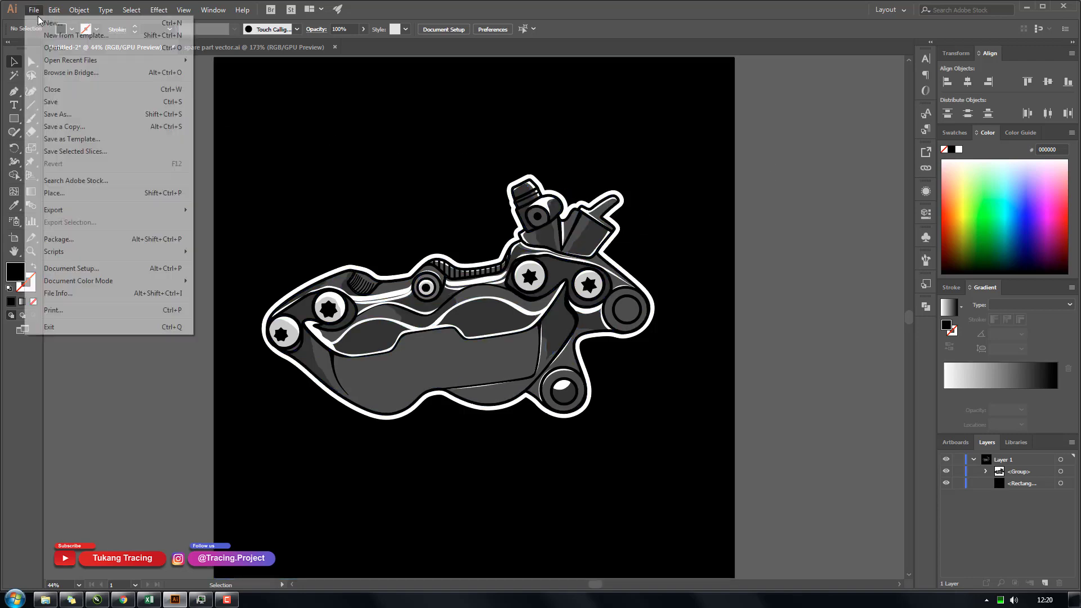
left_click(77, 114)
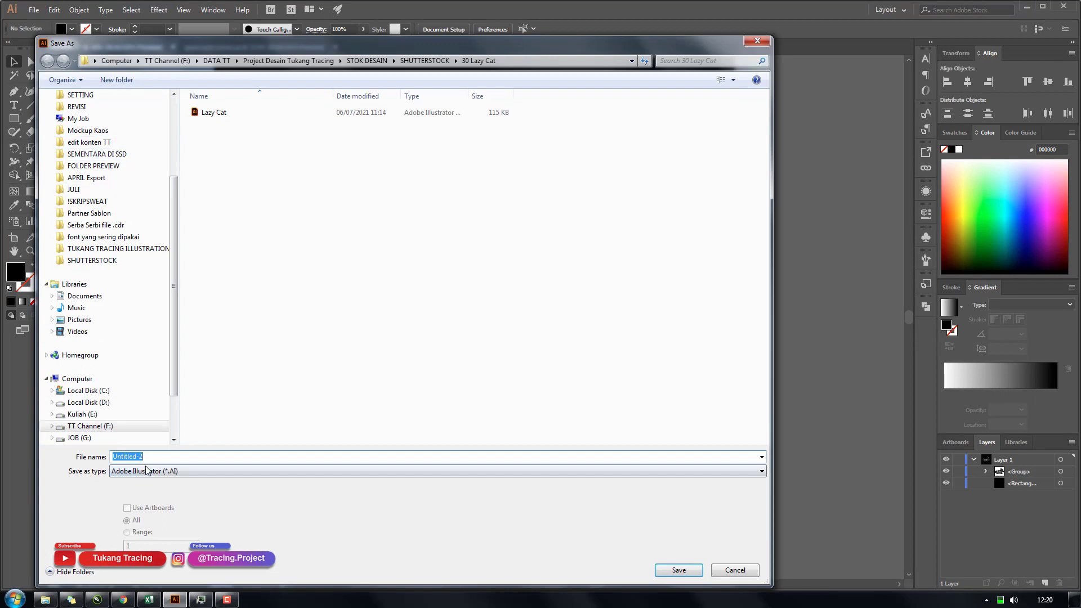
left_click(158, 470)
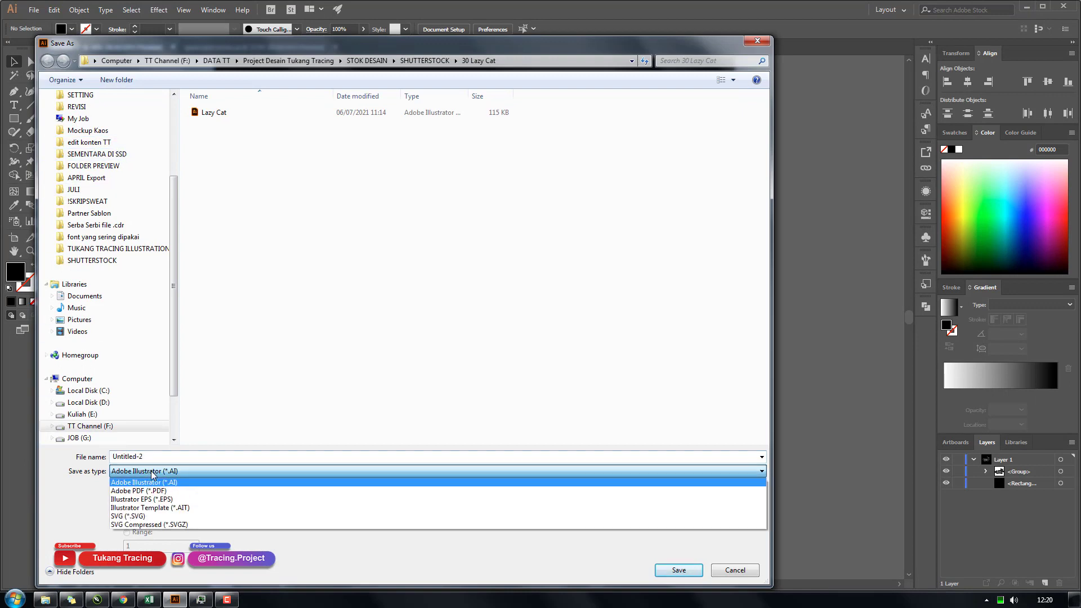
left_click(166, 500)
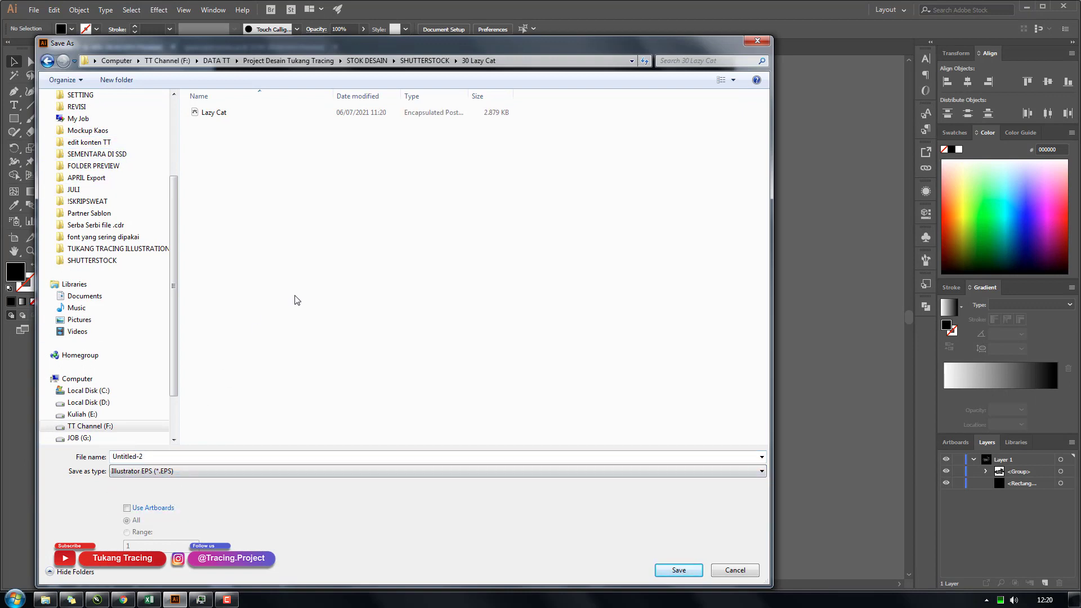
left_click(422, 60)
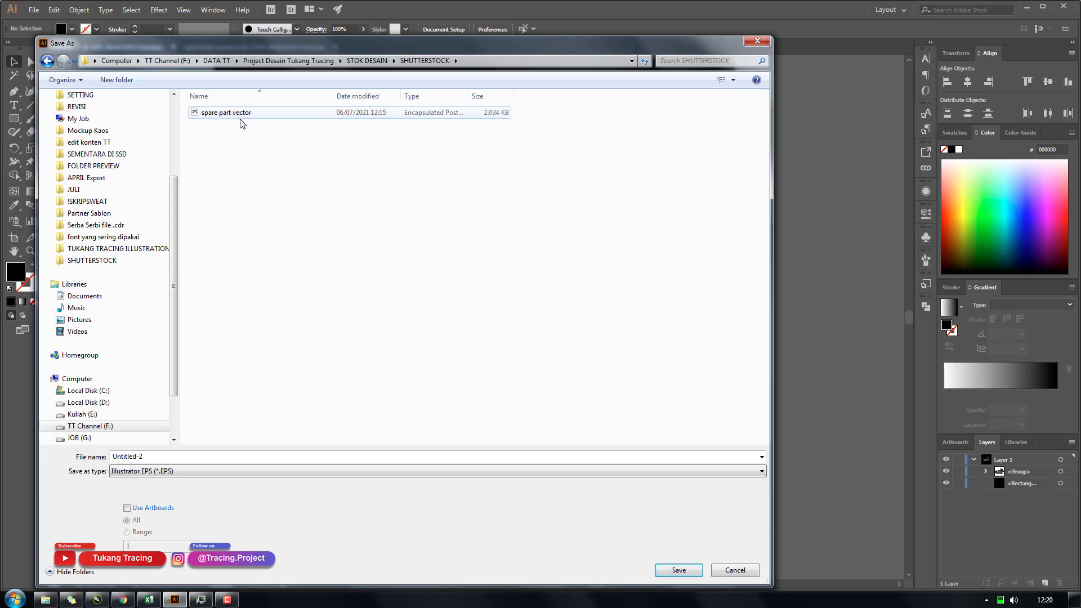
Name the EPS file "spare part vector upload" and save it in the "31 Brembo Spare Part" folder.
left_click(254, 113)
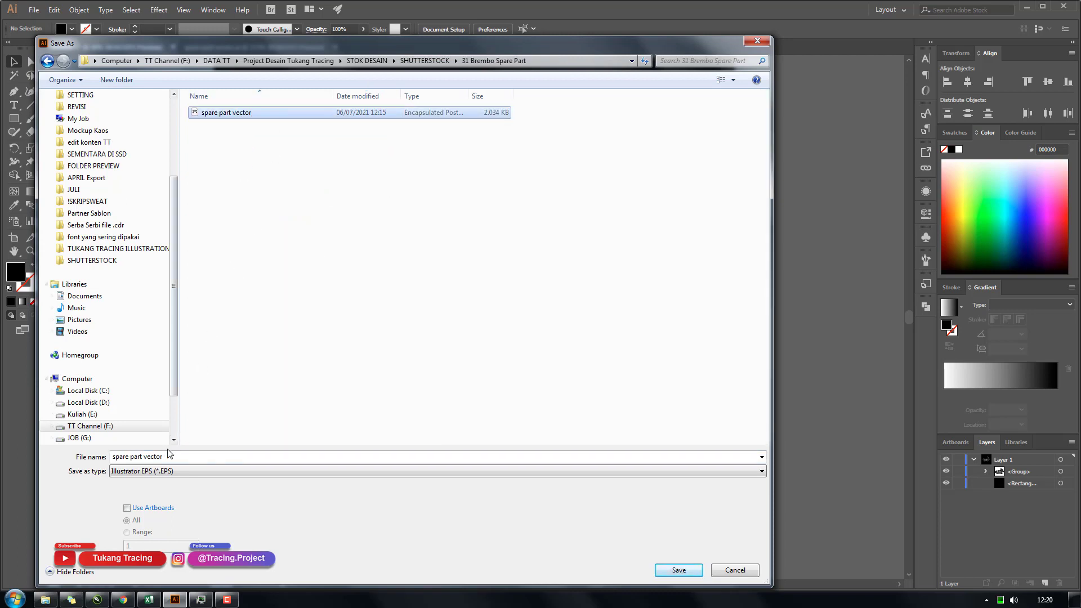
left_click(169, 456)
left_click(181, 457)
type("u")
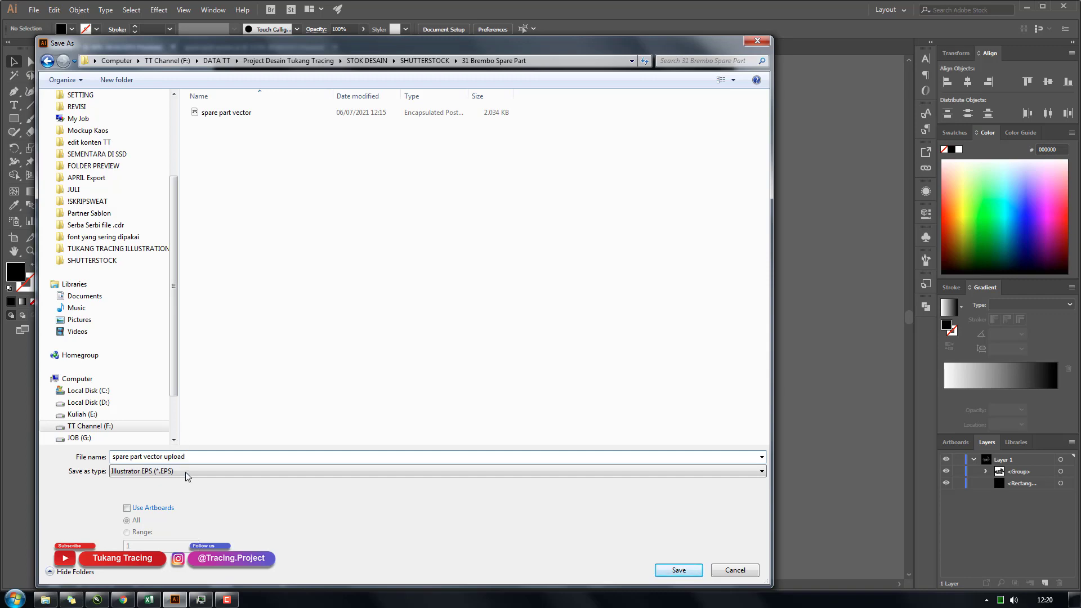
type("pload")
left_click_drag(493, 46, 545, 25)
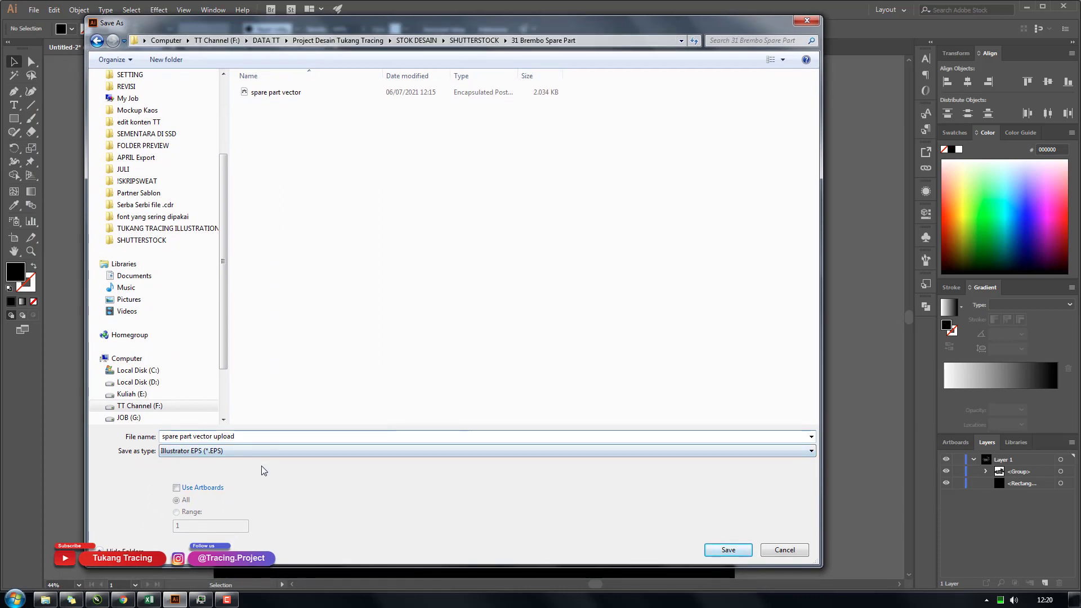
left_click(722, 550)
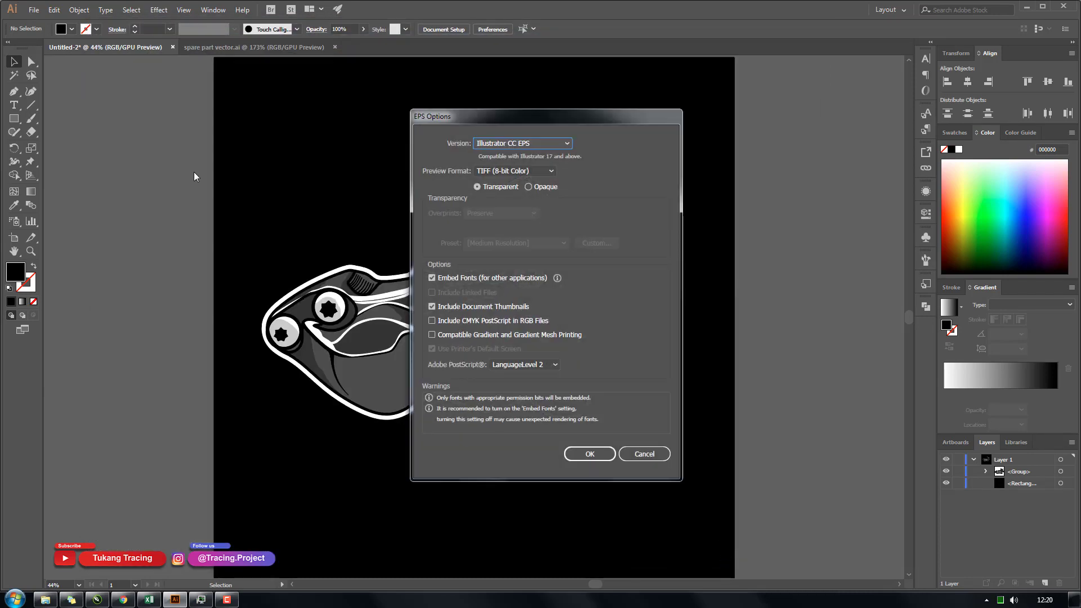
Keep Illustrator CC EPS as the version and accept the EPS options.
left_click(522, 144)
left_click(524, 143)
left_click(520, 144)
left_click(520, 144)
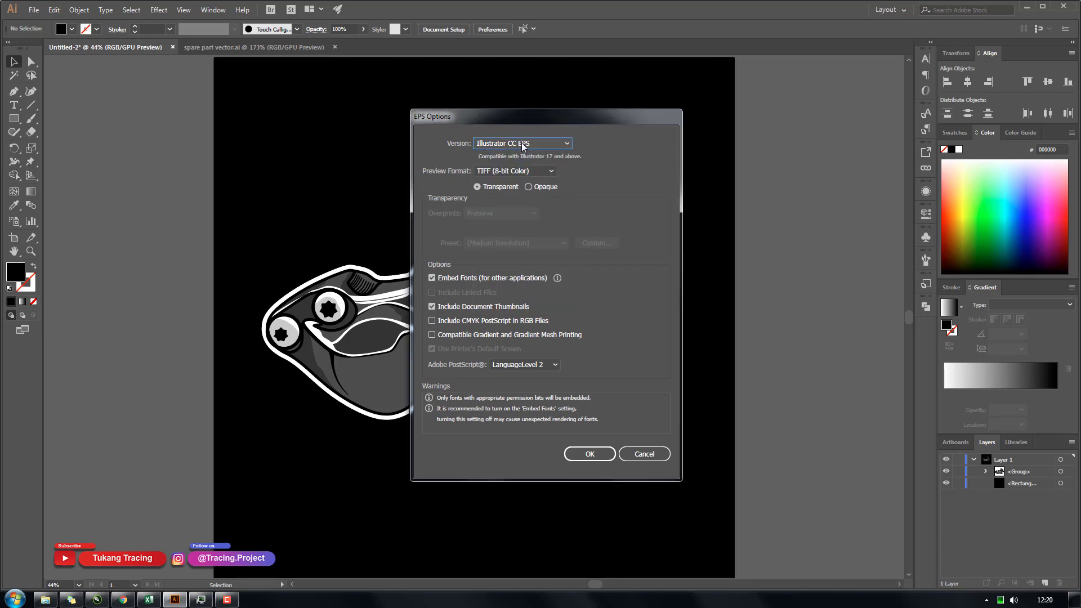
left_click(590, 454)
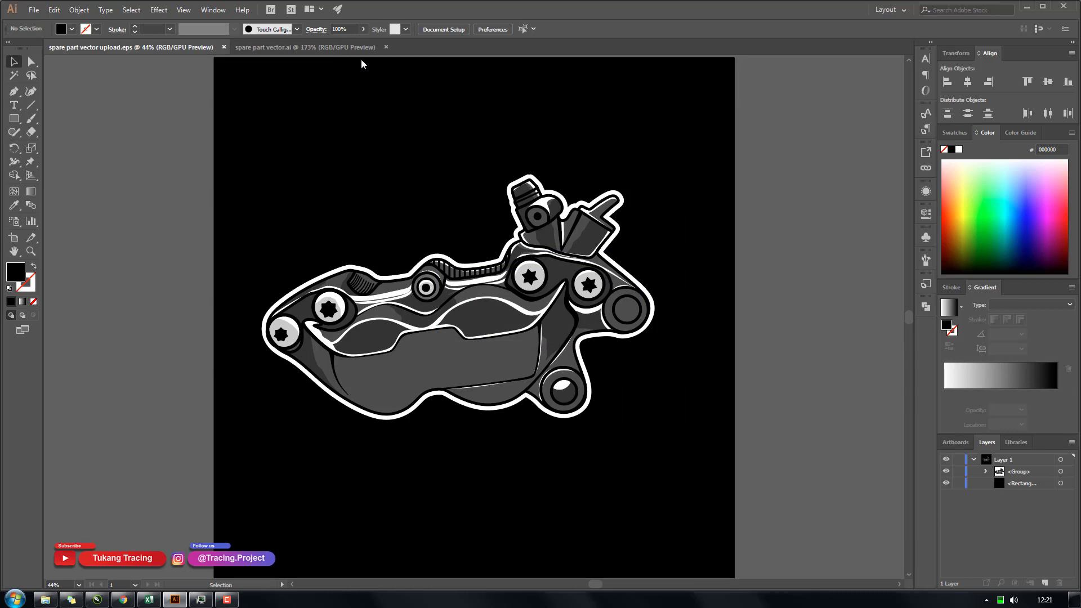
Close the "spare part vector.ai" document.
left_click(362, 47)
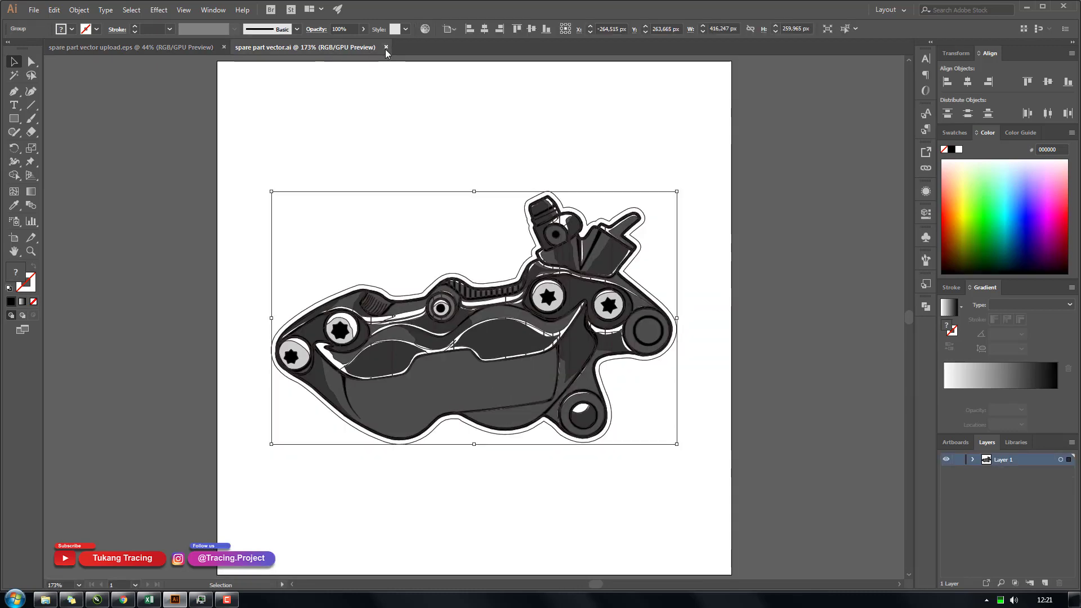
left_click(386, 47)
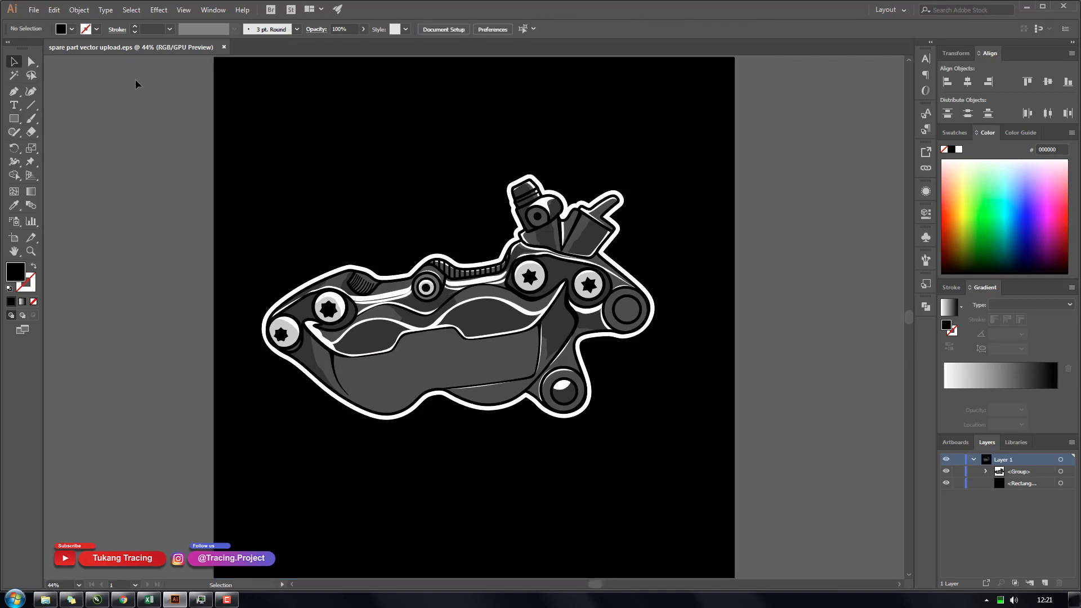
Open the file information of "spare part vector upload.eps".
left_click(36, 12)
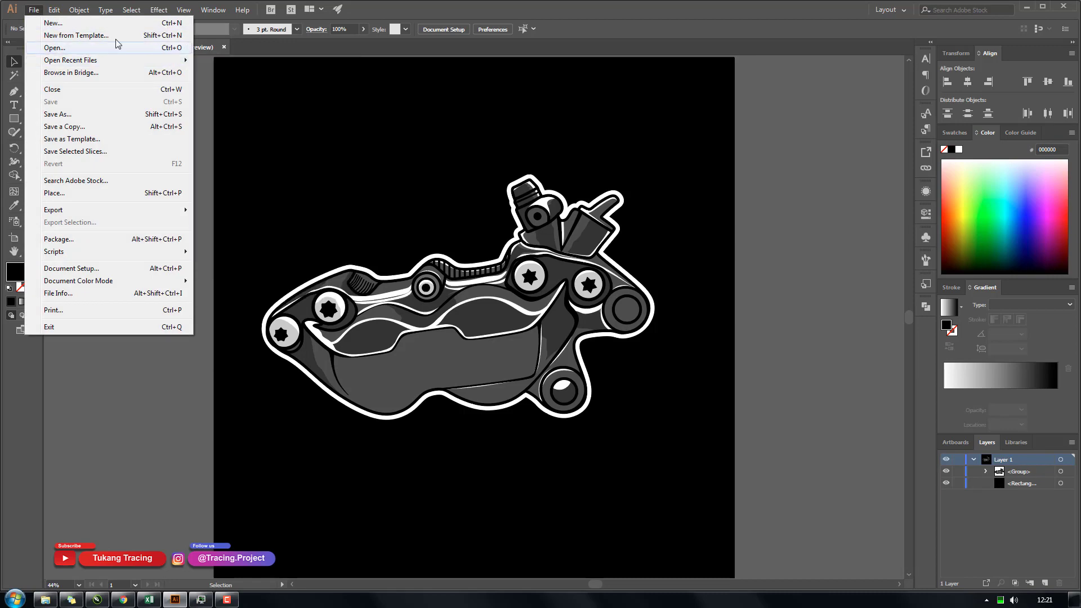
left_click(38, 13)
left_click(35, 12)
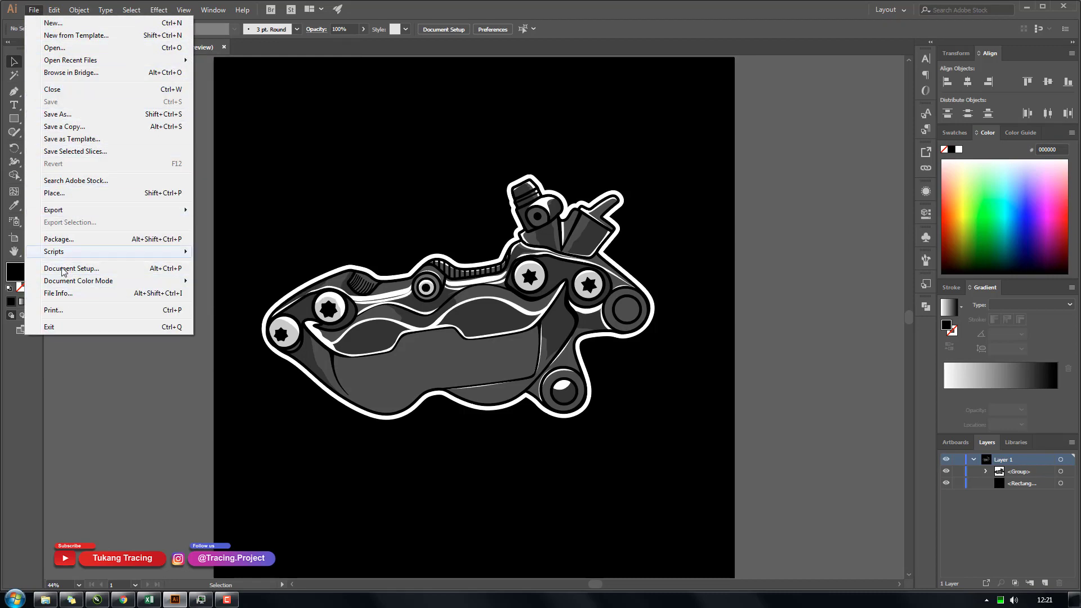
left_click(69, 296)
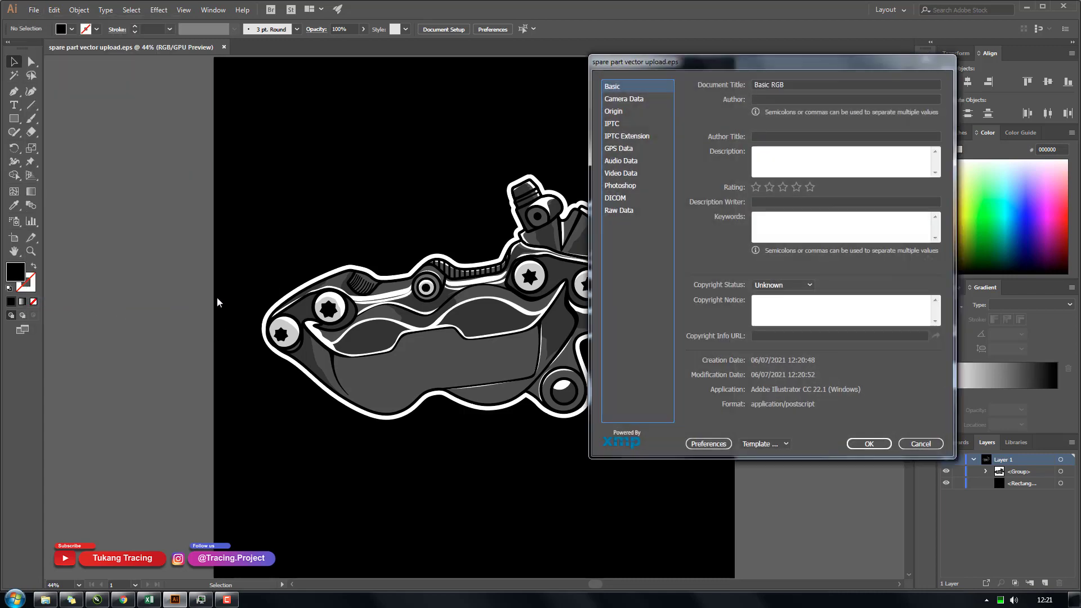
left_click_drag(707, 62, 657, 81)
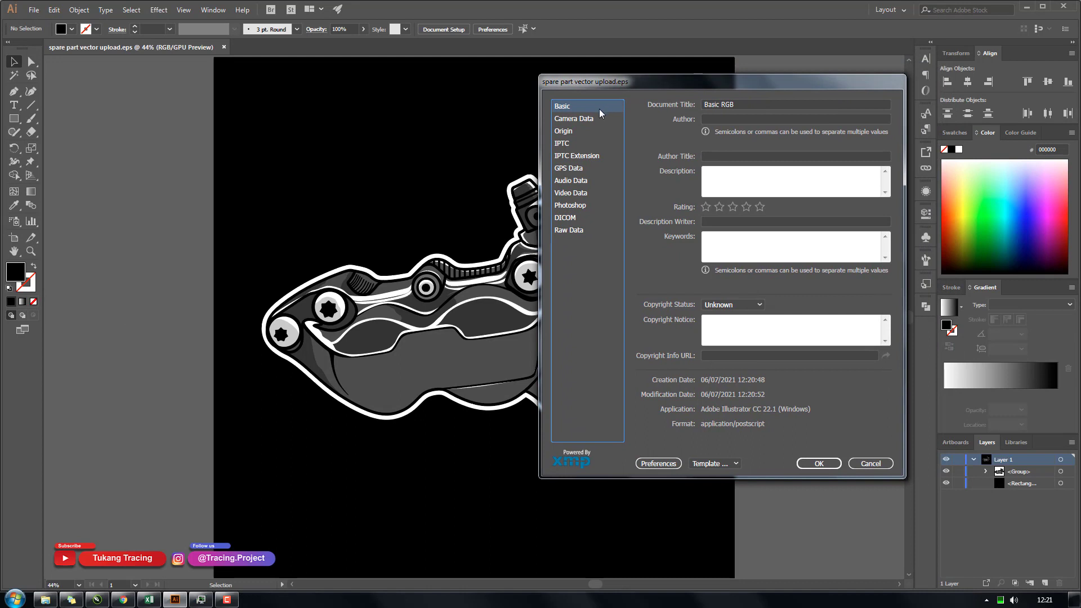
Set the document title to "Spare Part Vector" and the author title to "Tukang Tracing Studio".
left_click(743, 103)
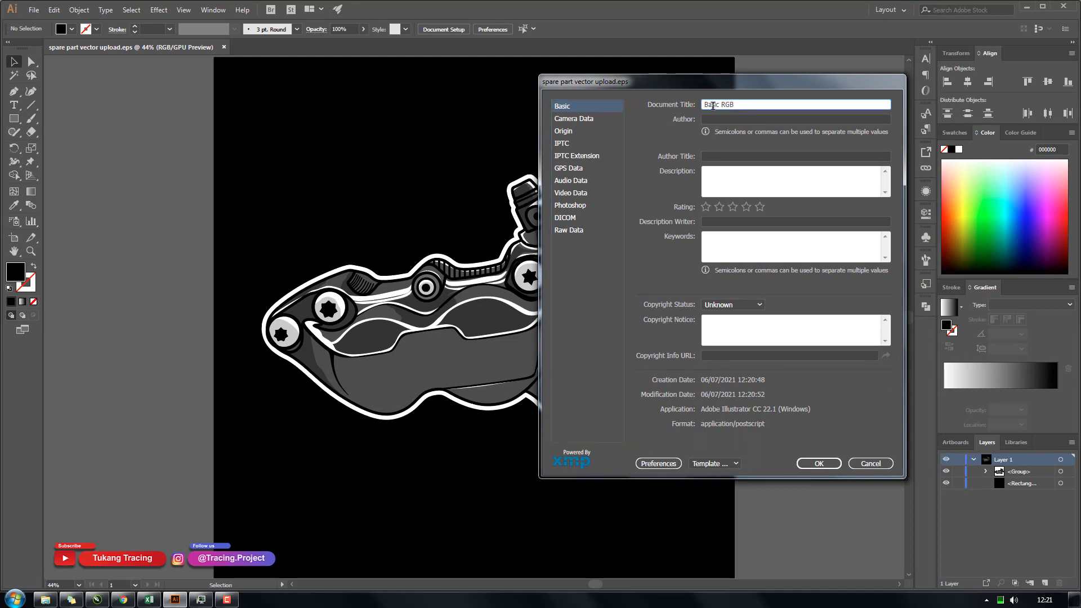
key("ctrl+a")
left_click(732, 157)
left_click(742, 103)
key("ctrl+a")
type("Sp")
key("ctrl+shift+Left")
key("ctrl+shift+Left")
key("ctrl+shift+Left")
left_click(712, 156)
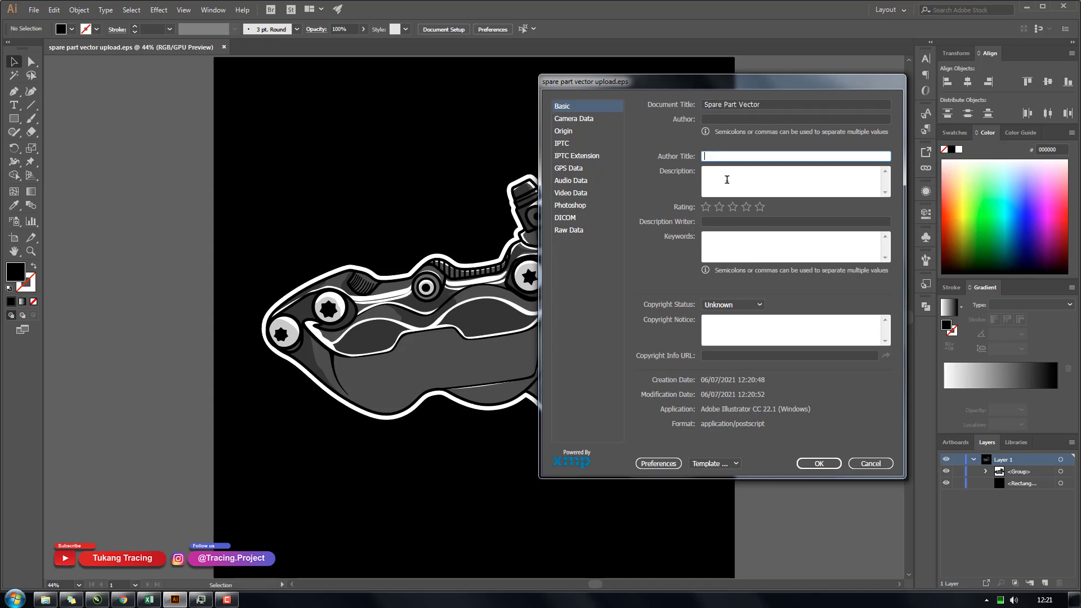
left_click_drag(677, 93, 646, 96)
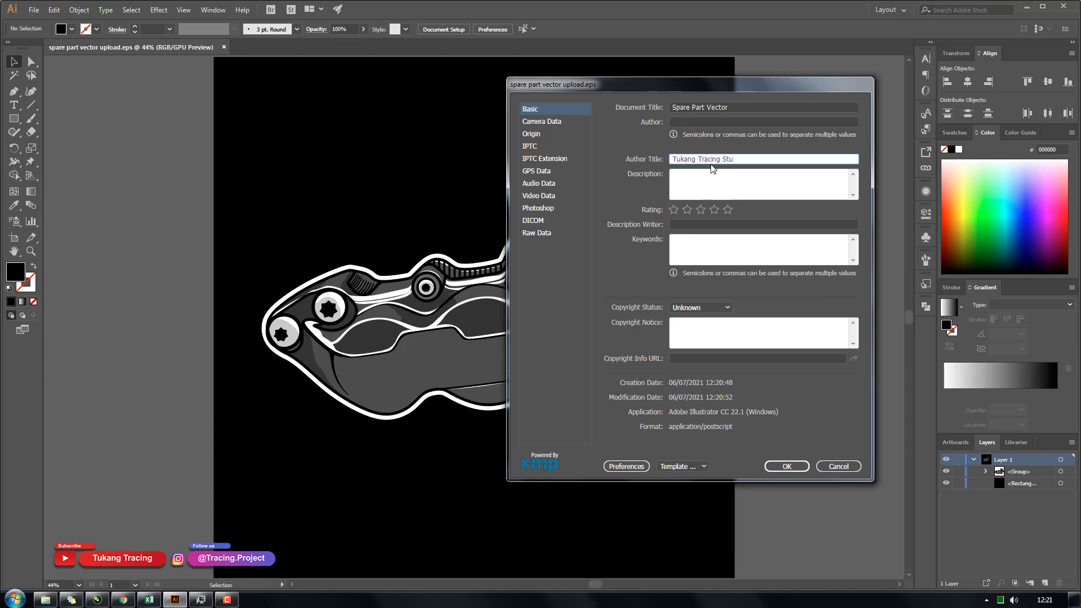
Reuse the document title in the description and extend it to "Spare Part Vector Illustration".
left_click(733, 182)
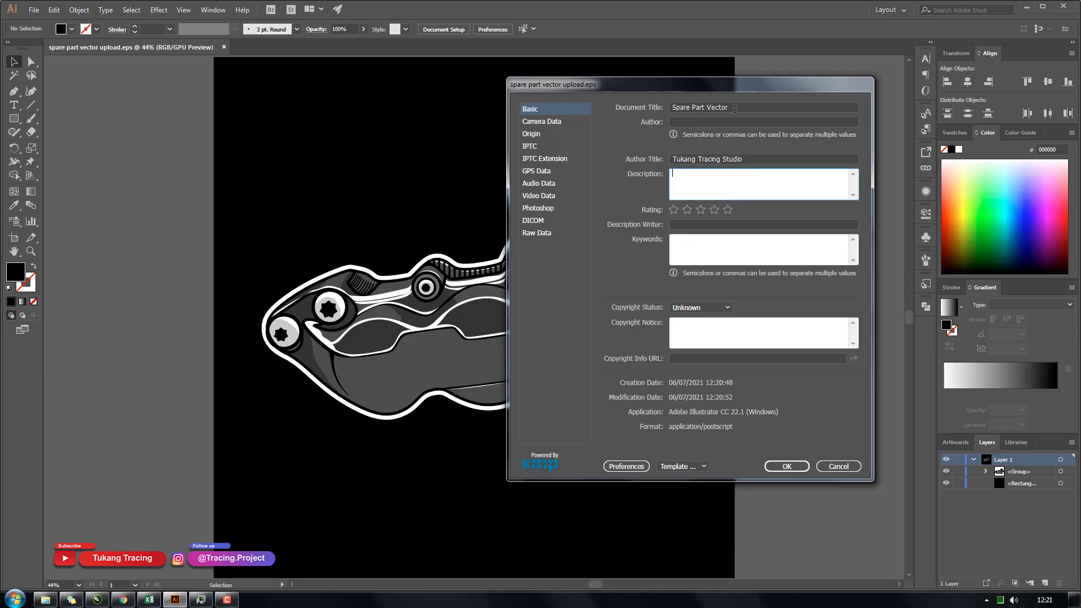
left_click(735, 108)
key("ctrl+c")
left_click(700, 193)
key("ctrl+v")
left_click_drag(781, 176, 672, 174)
left_click(757, 188)
Copy the description into the keywords and separate the words with commas as "Spare, Part, Vector, Illustration,".
left_click(720, 250)
left_click_drag(767, 176, 672, 174)
key("ctrl+c")
left_click(673, 240)
key("ctrl+v")
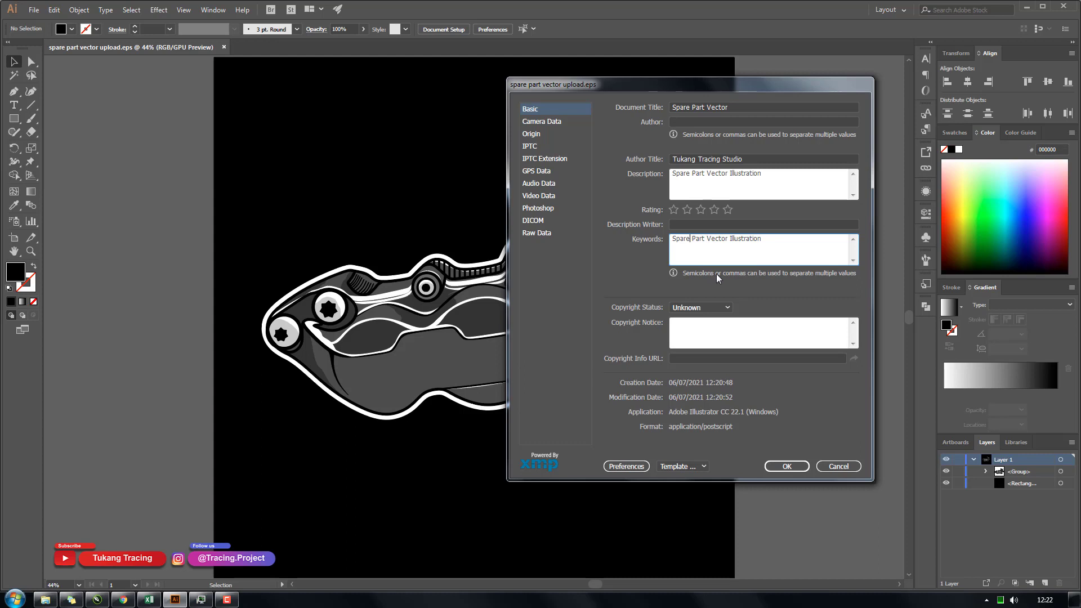
type(",")
type(",")
type(",")
Give the file a five-star rating, set its author to "Tukang Tracing Studio" and apply the file information.
left_click(708, 318)
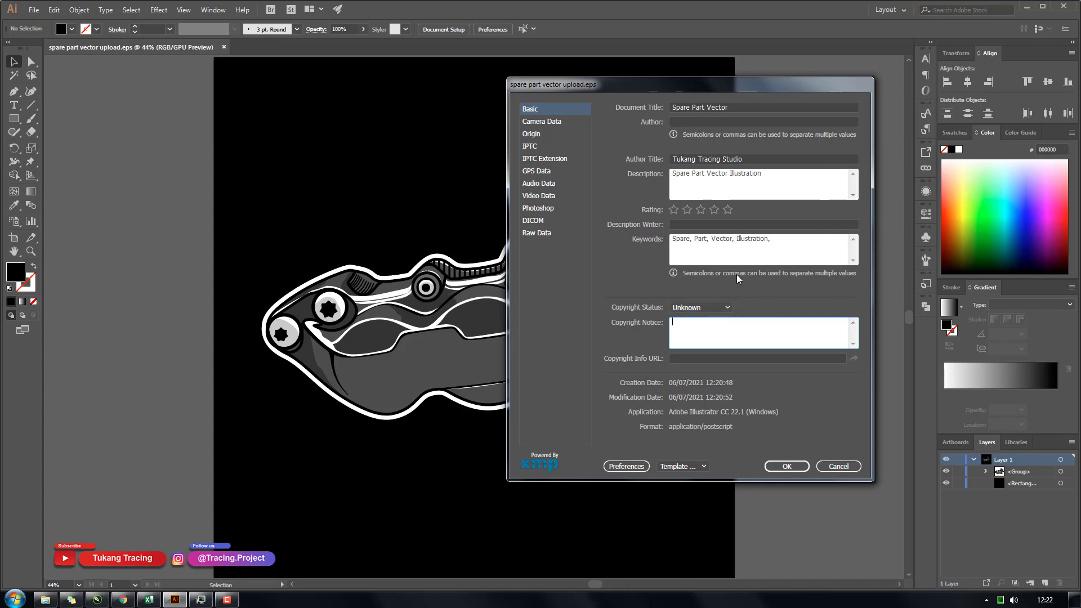
left_click(728, 211)
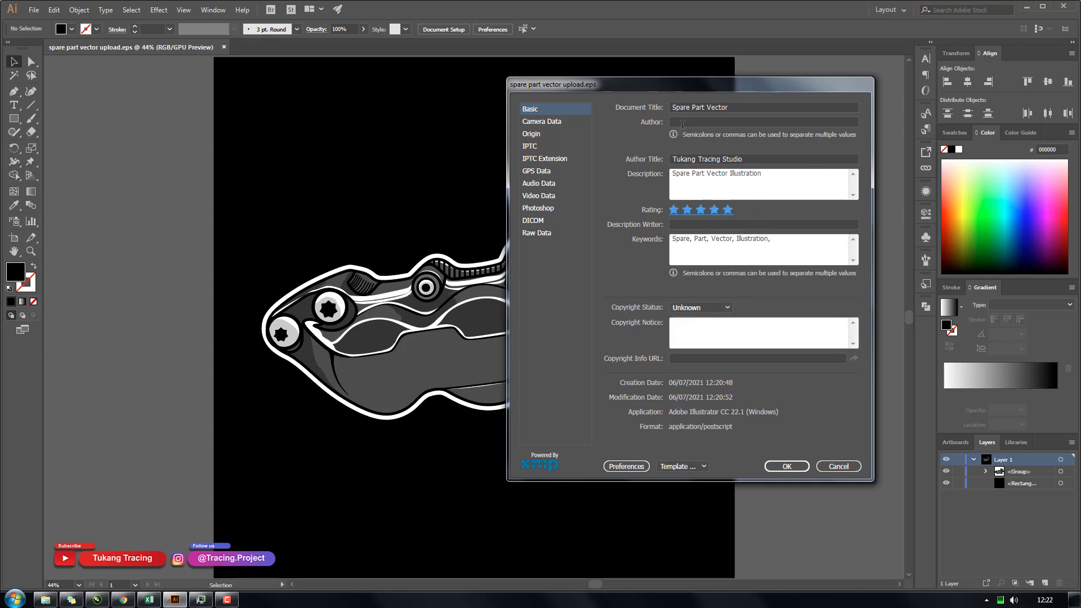
left_click(682, 123)
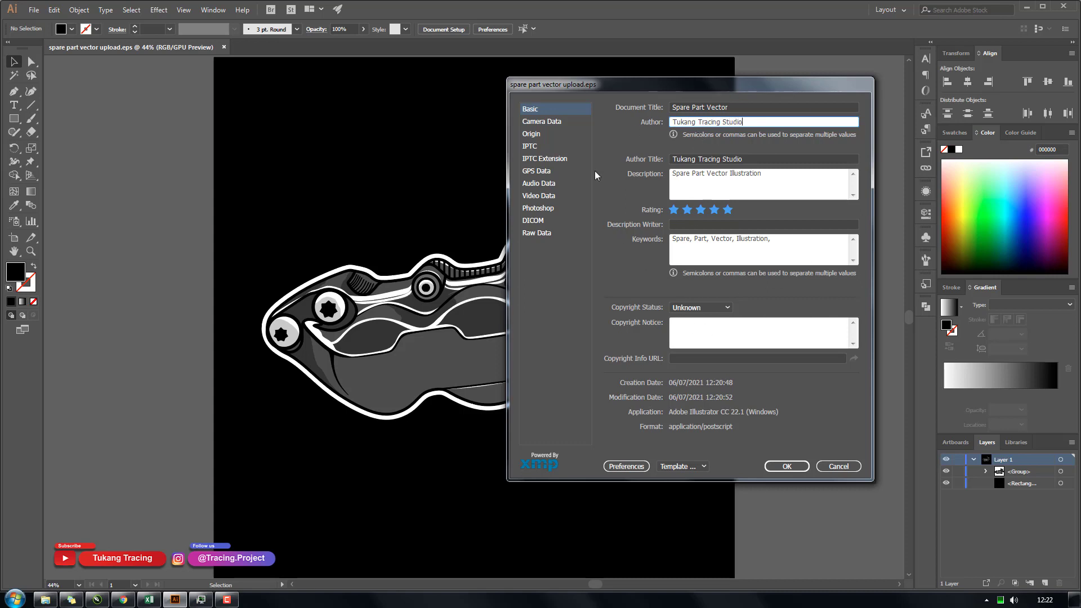
left_click_drag(589, 85, 556, 90)
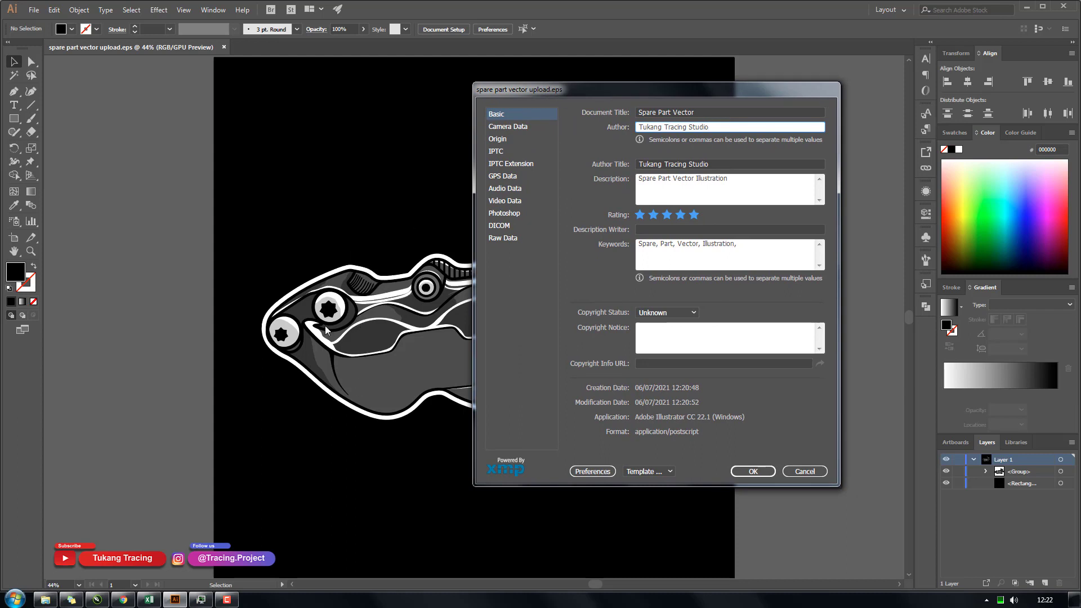
left_click(755, 472)
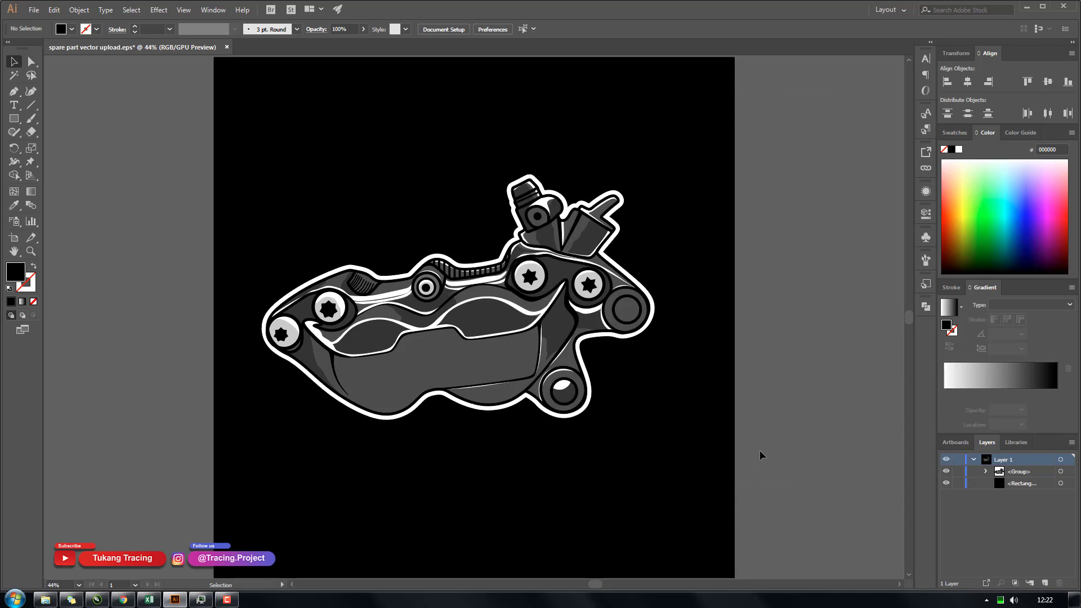
Save the document as an Illustrator EPS, replacing the existing "spare part vector upload" file in the 31 Brembo Spare Part folder.
left_click(34, 10)
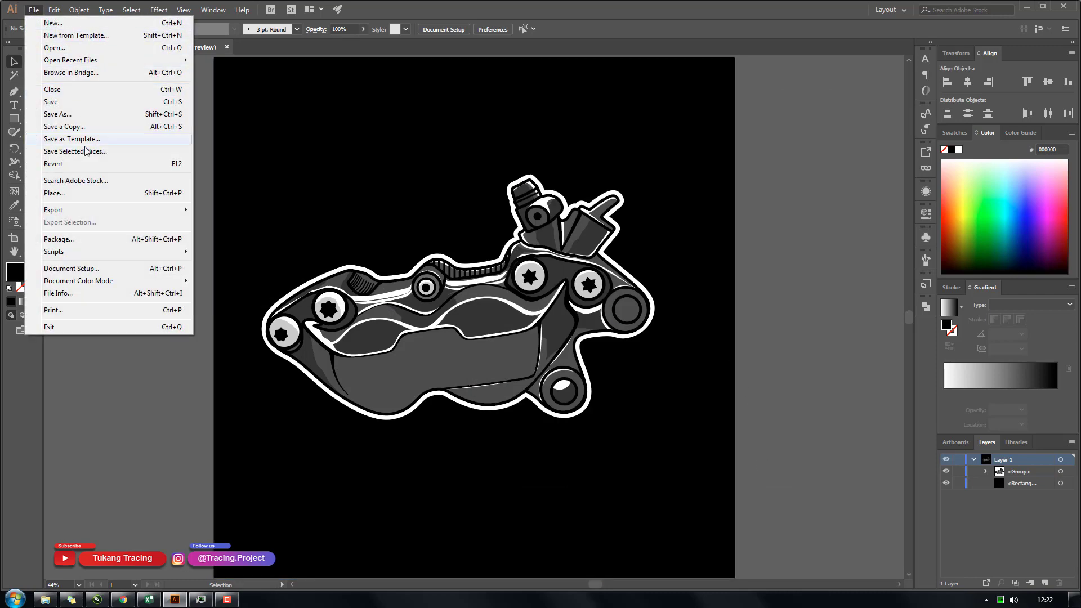
left_click(87, 115)
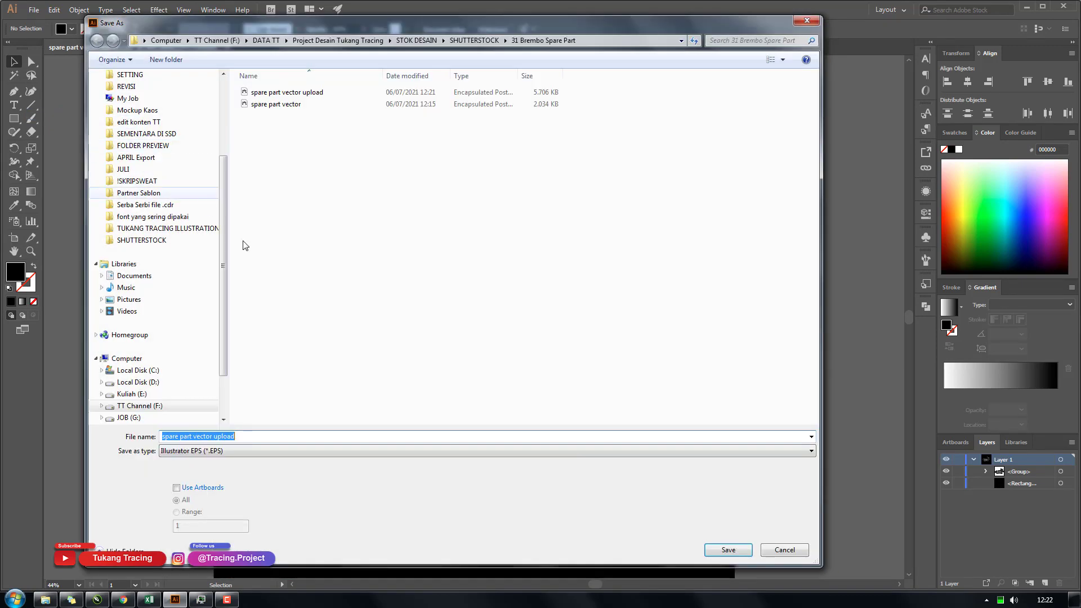
left_click(724, 550)
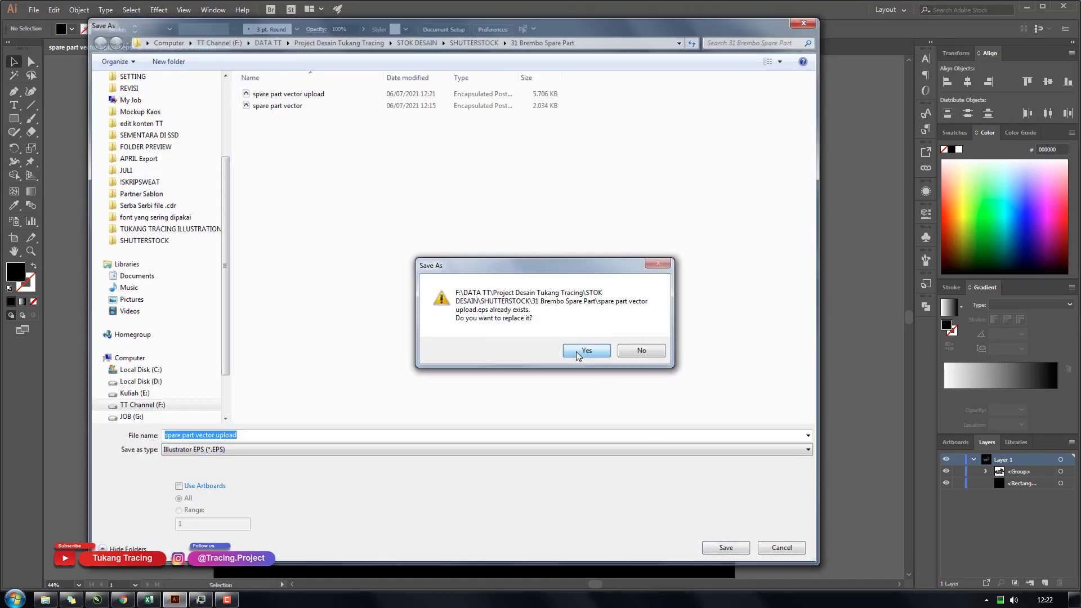
left_click(579, 353)
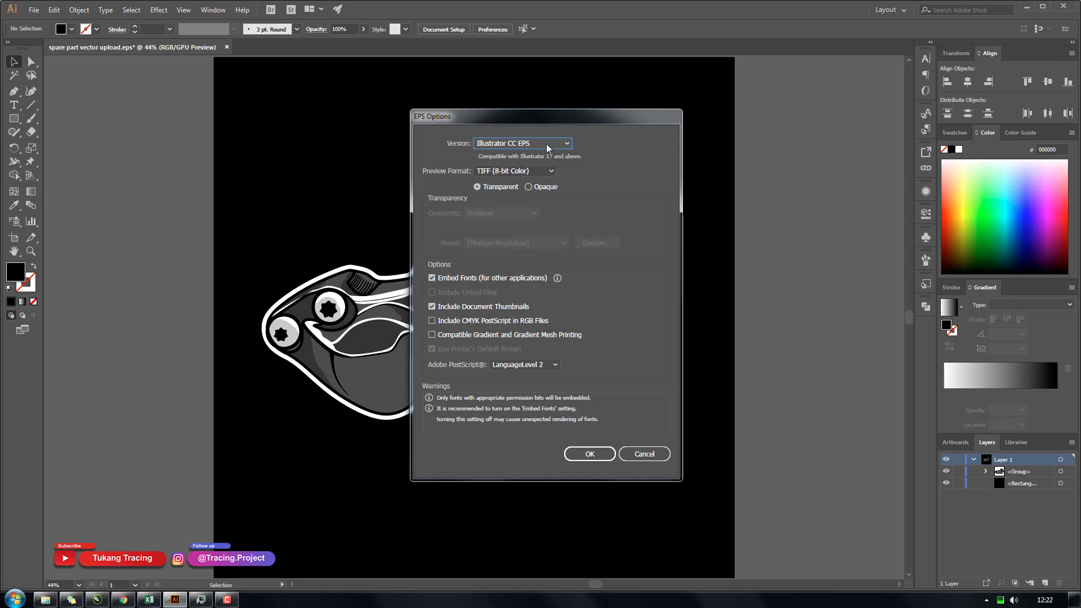
Set the EPS version to Illustrator 8 EPS.
left_click_drag(548, 120, 493, 115)
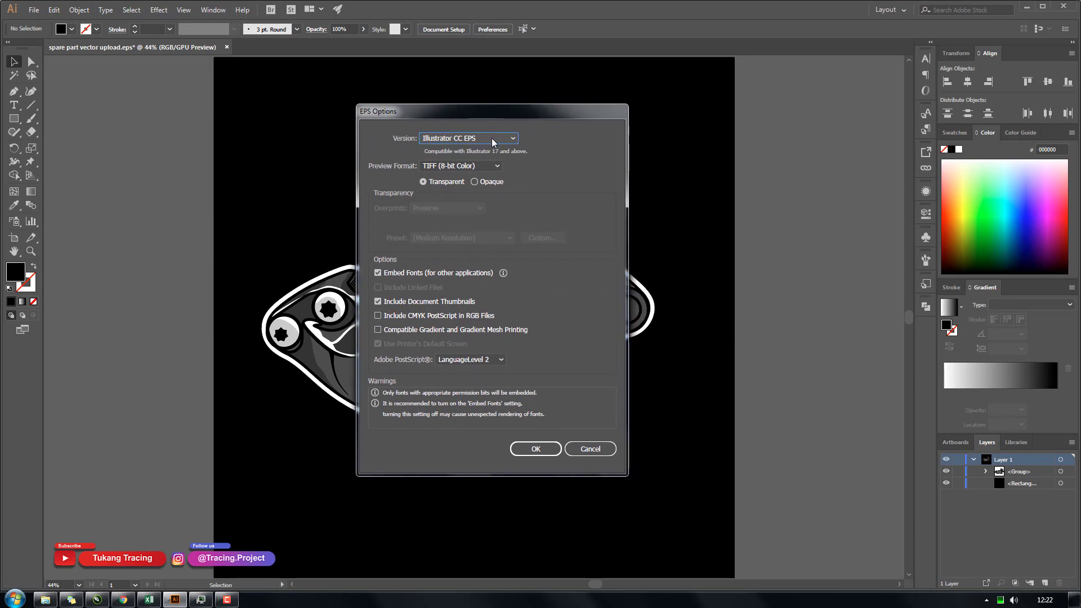
left_click(235, 600)
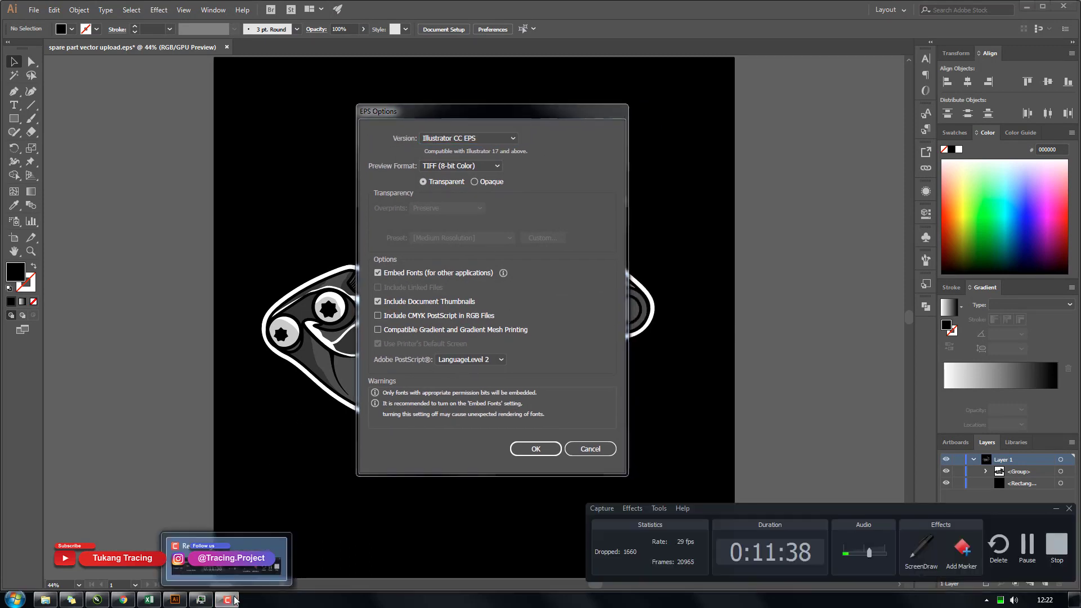
left_click(483, 140)
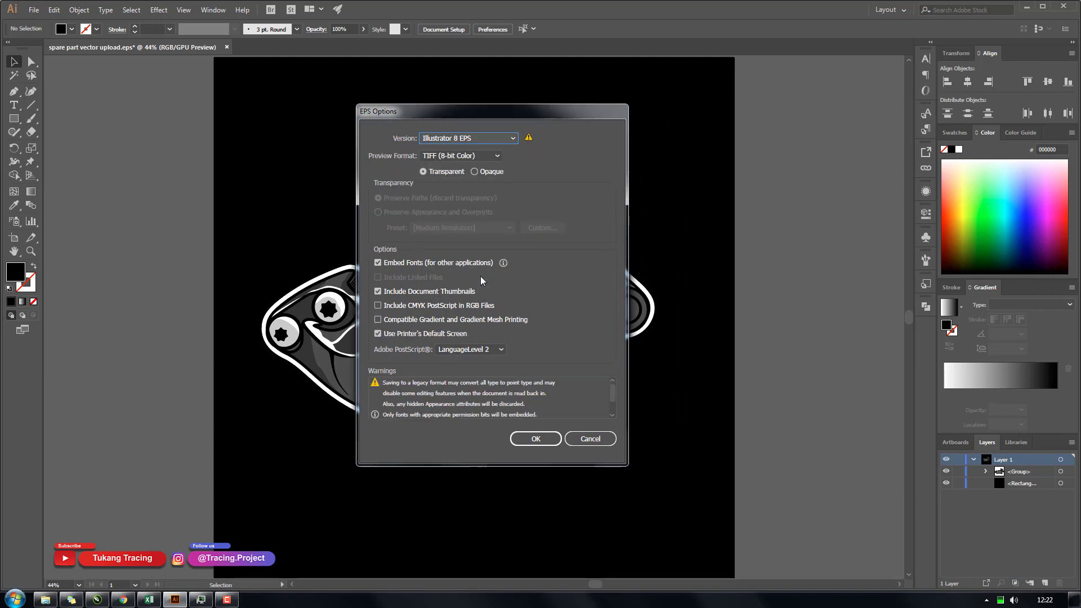
left_click(482, 278)
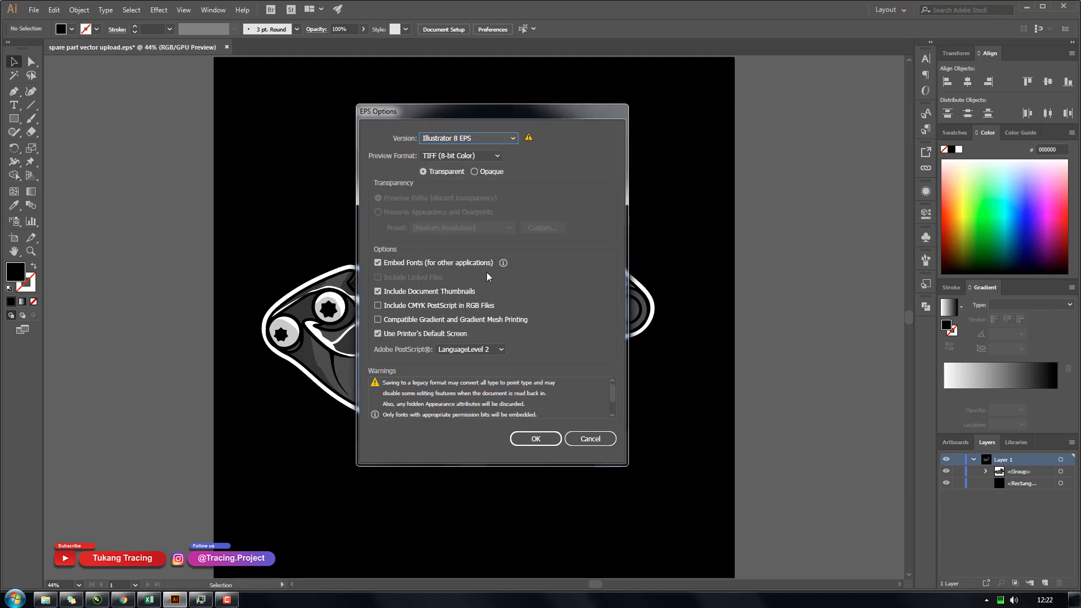
Make the TIFF preview opaque, exclude embedded fonts and document thumbnails, and finish saving the EPS.
left_click(487, 173)
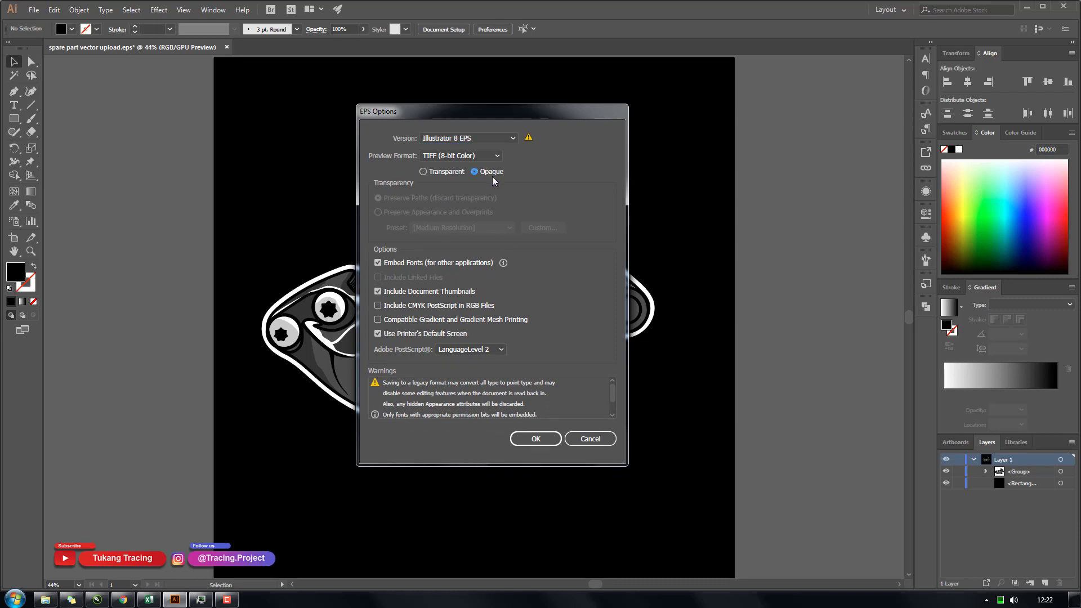
left_click(458, 263)
left_click(454, 291)
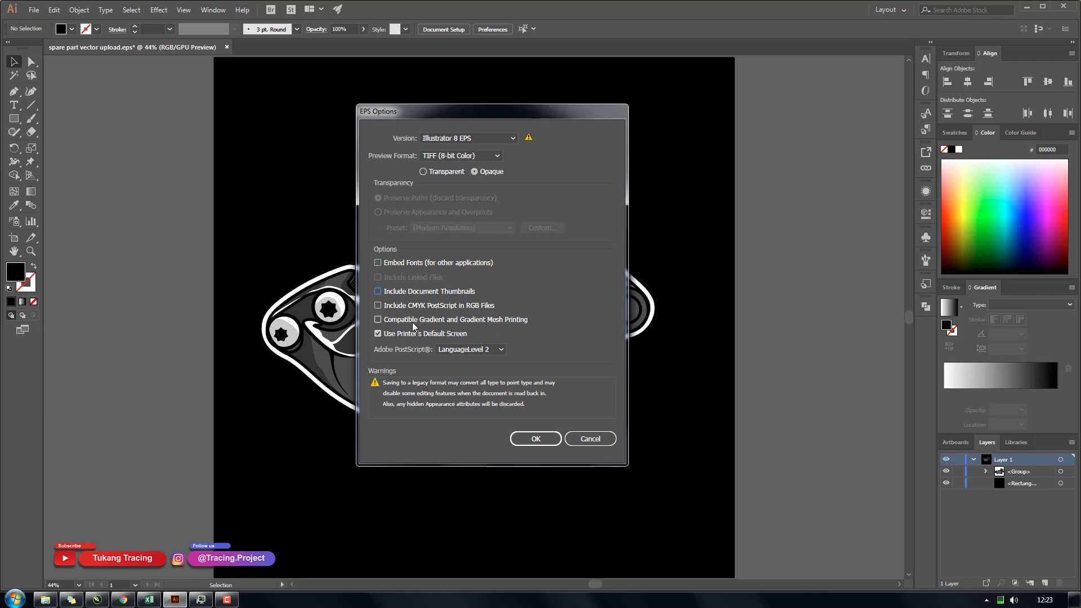
left_click(490, 171)
left_click(532, 439)
left_click(598, 321)
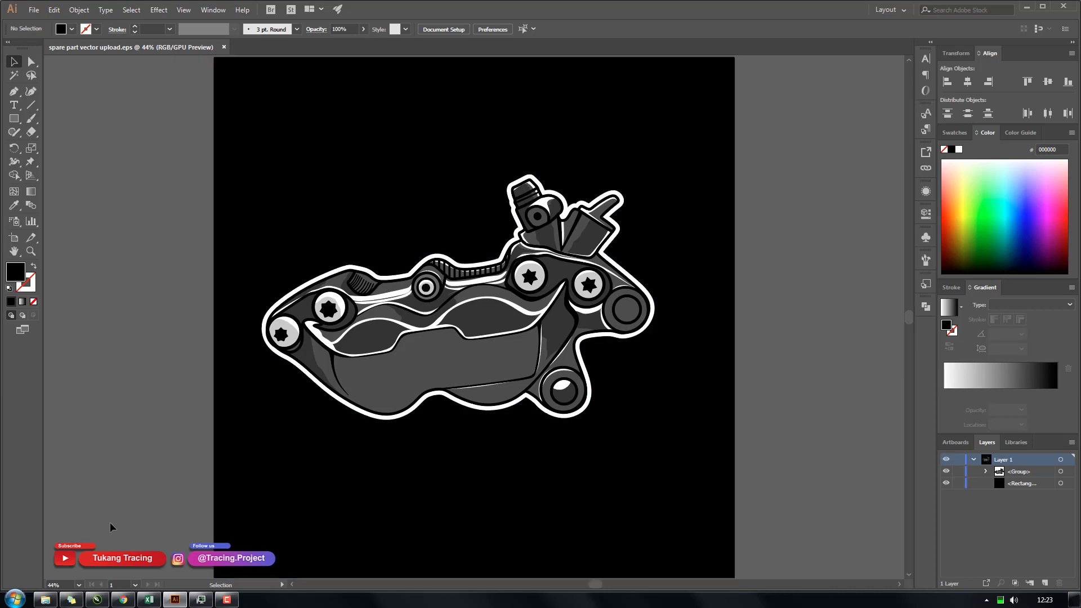
Switch to the 31 Brembo Spare Part folder and check the saved "spare part vector upload" EPS.
left_click(46, 600)
left_click(502, 188)
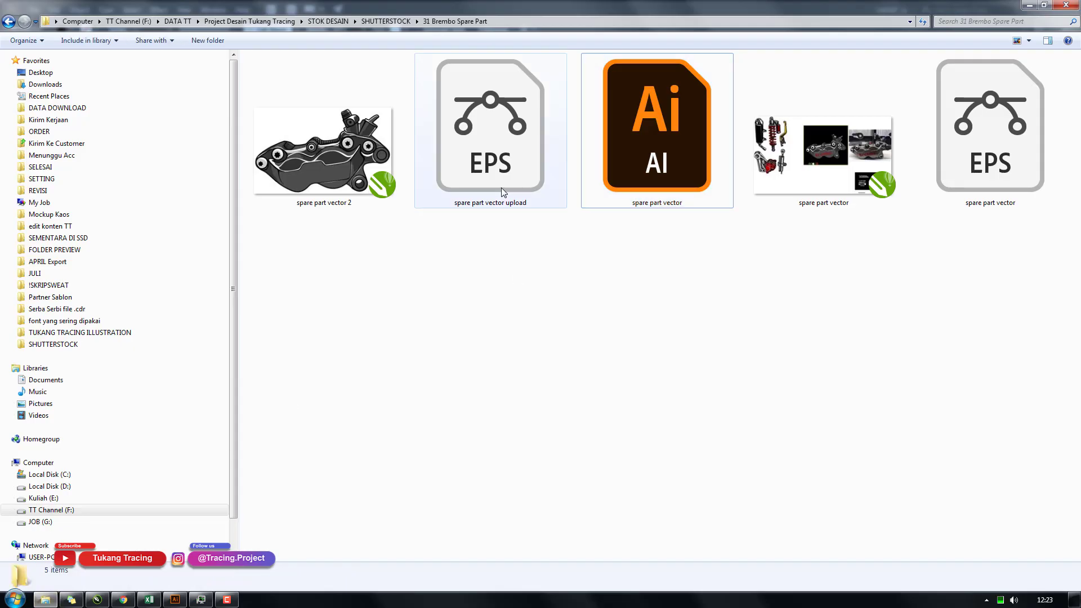
right_click(524, 274)
left_click(569, 313)
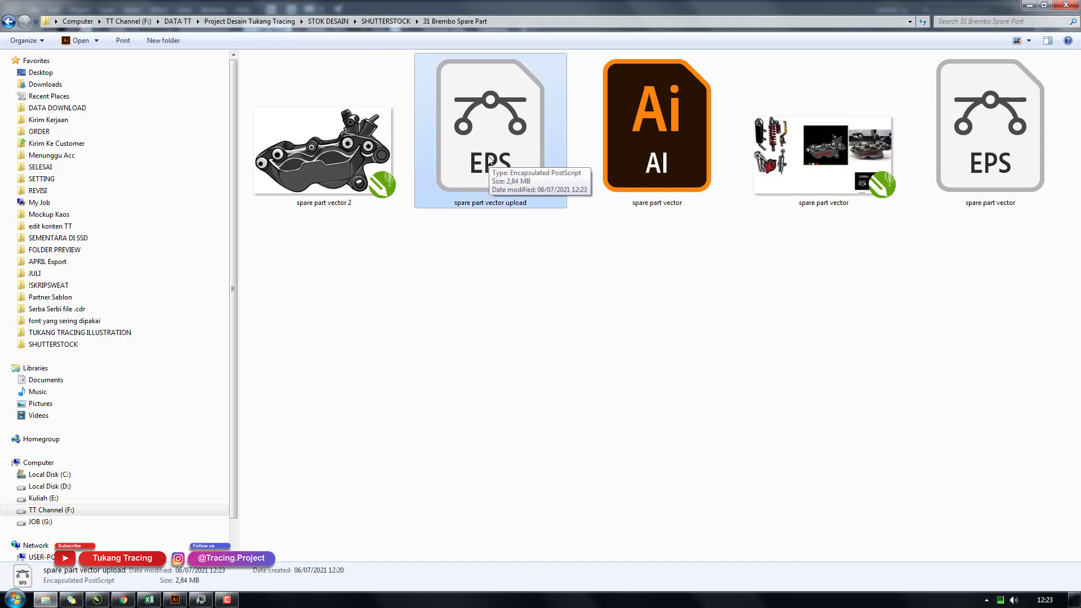
Switch to Chrome and start a new content upload from the Shutterstock contributor page for submitting content.
left_click(129, 602)
left_click(478, 10)
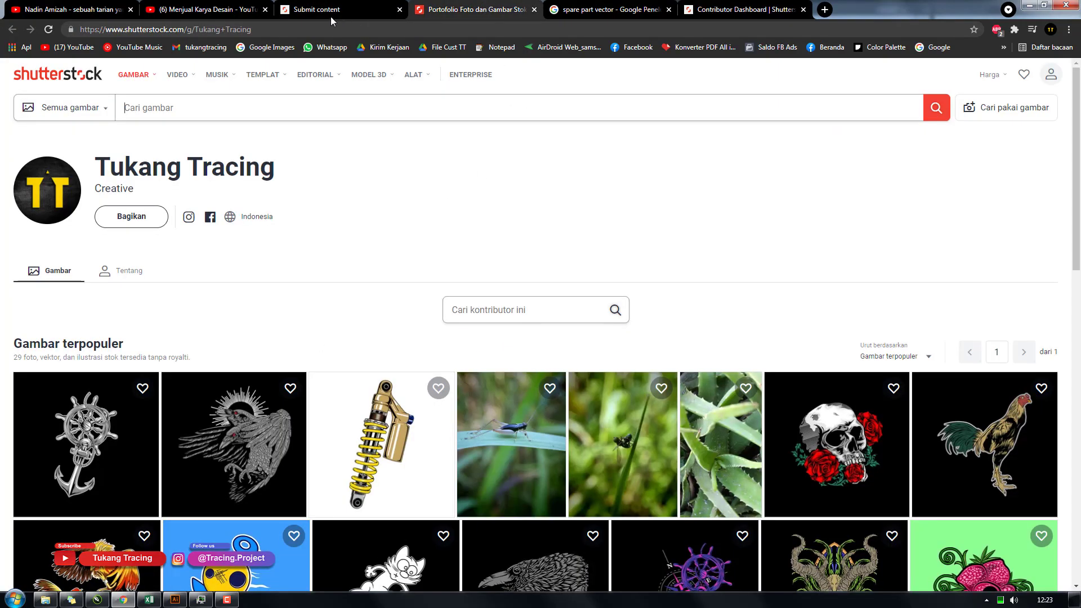
left_click(330, 16)
left_click(1056, 79)
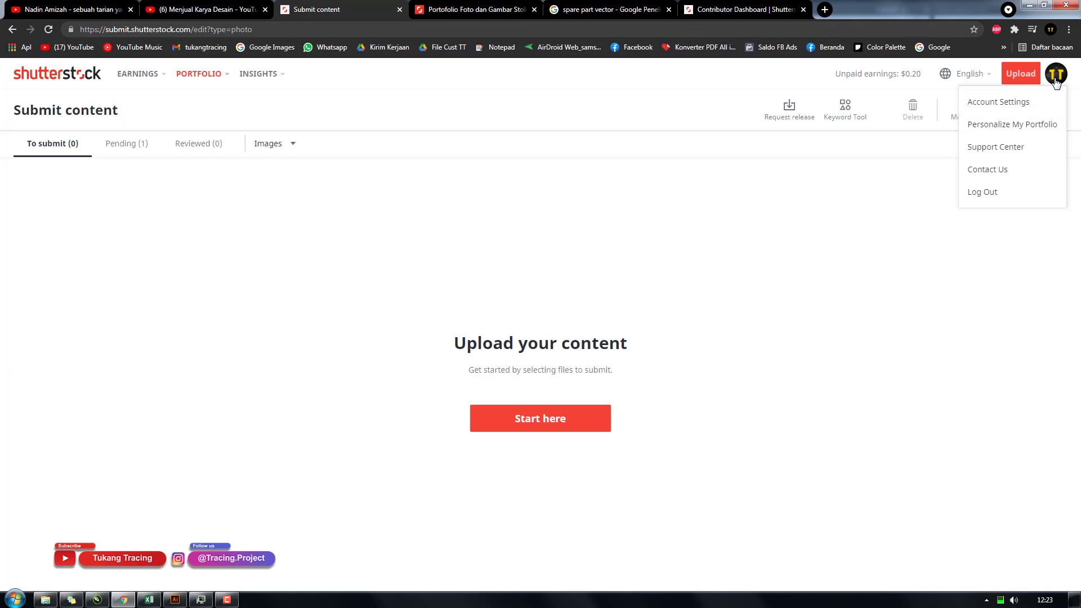
left_click(1018, 103)
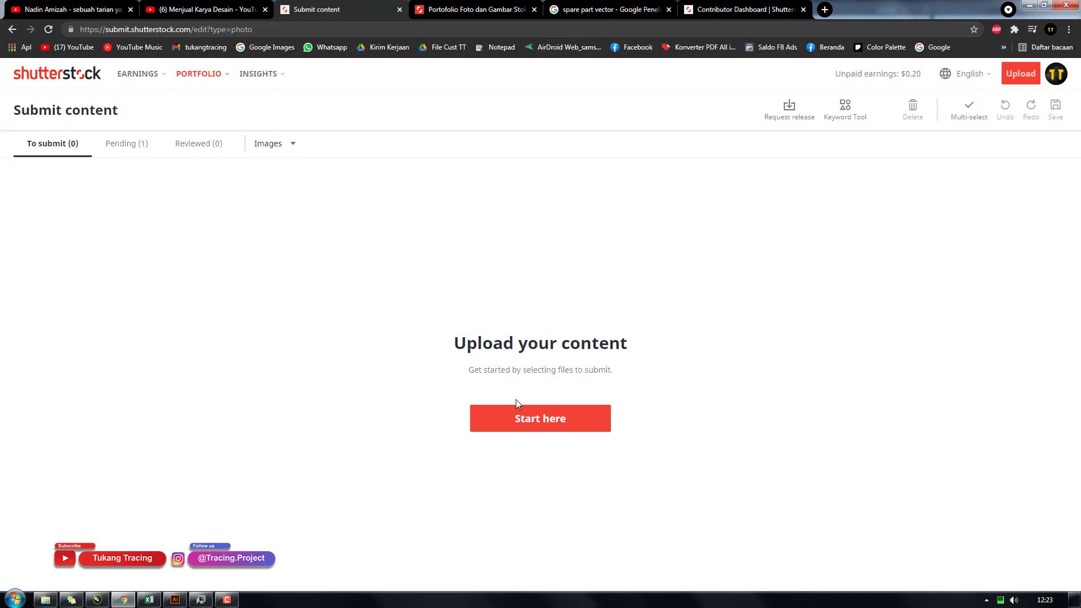
left_click(534, 428)
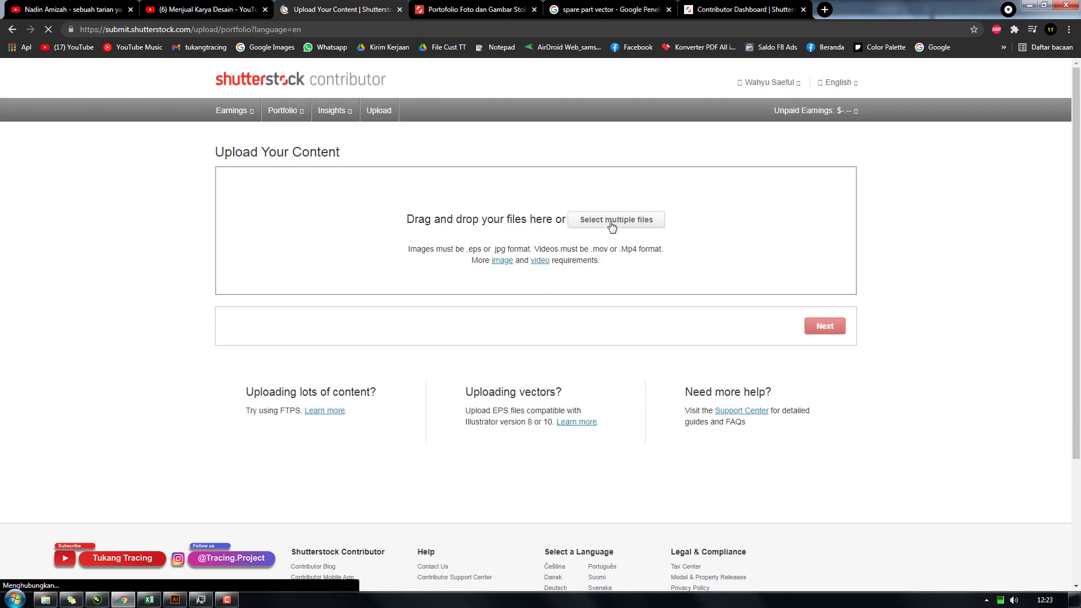
Try to add the "spare part vector upload" EPS to the upload page straight from its folder window.
left_click(59, 600)
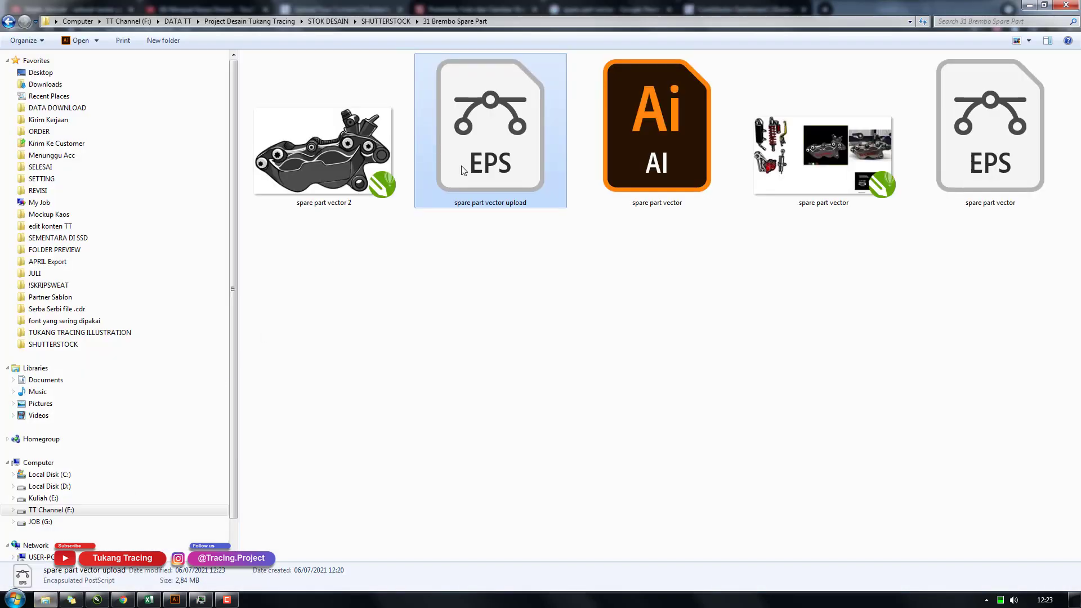
left_click_drag(471, 168, 368, 403)
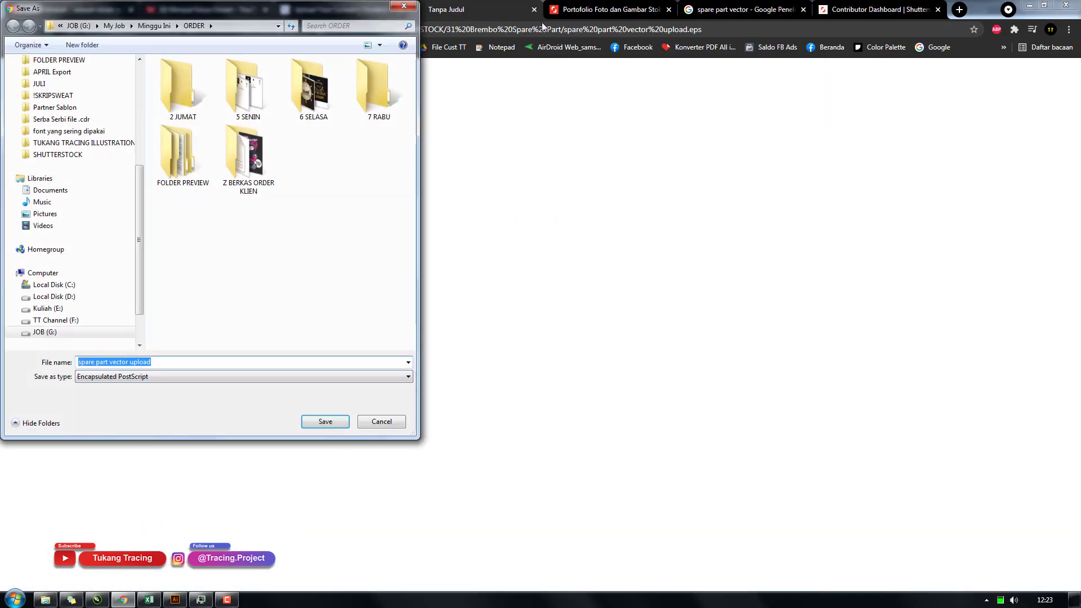
left_click(398, 9)
left_click(227, 600)
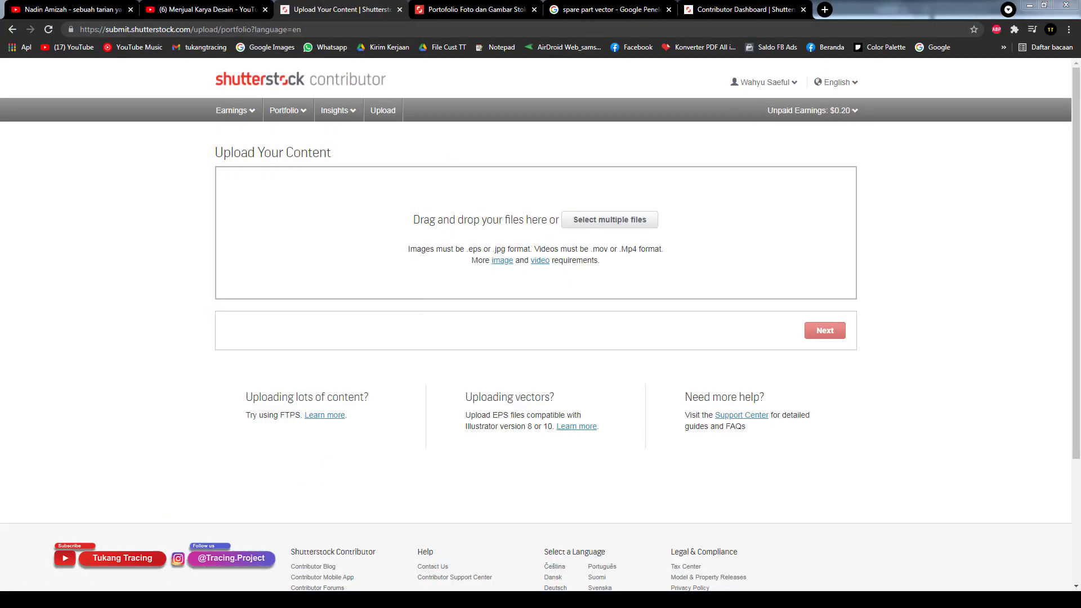
left_click(1027, 546)
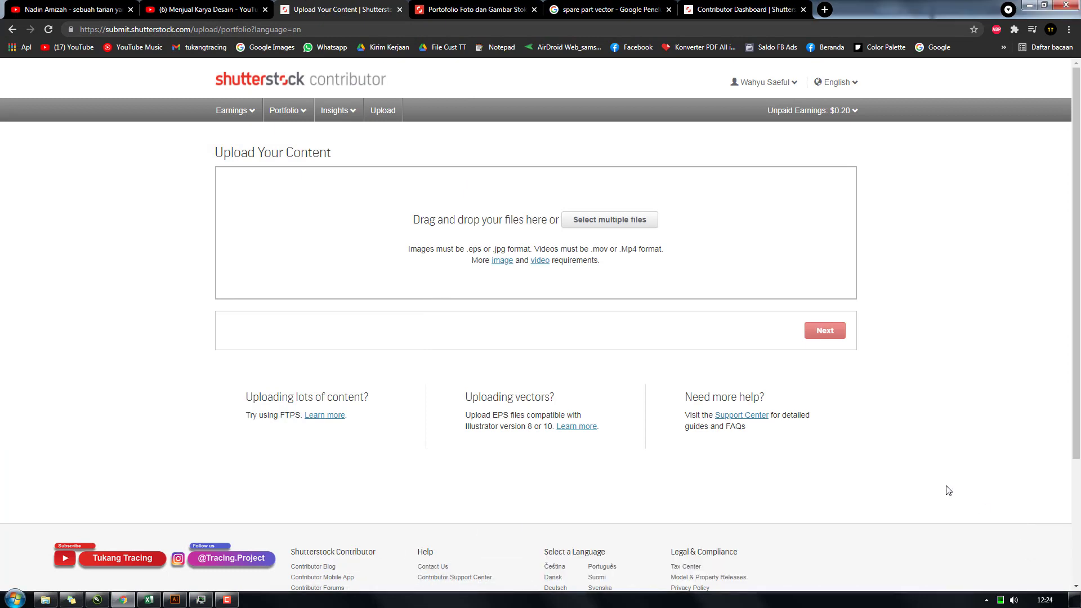
Upload the "spare part vector upload" file from the 31 Brembo Spare Part folder inside SHUTTERSTOCK.
left_click(598, 226)
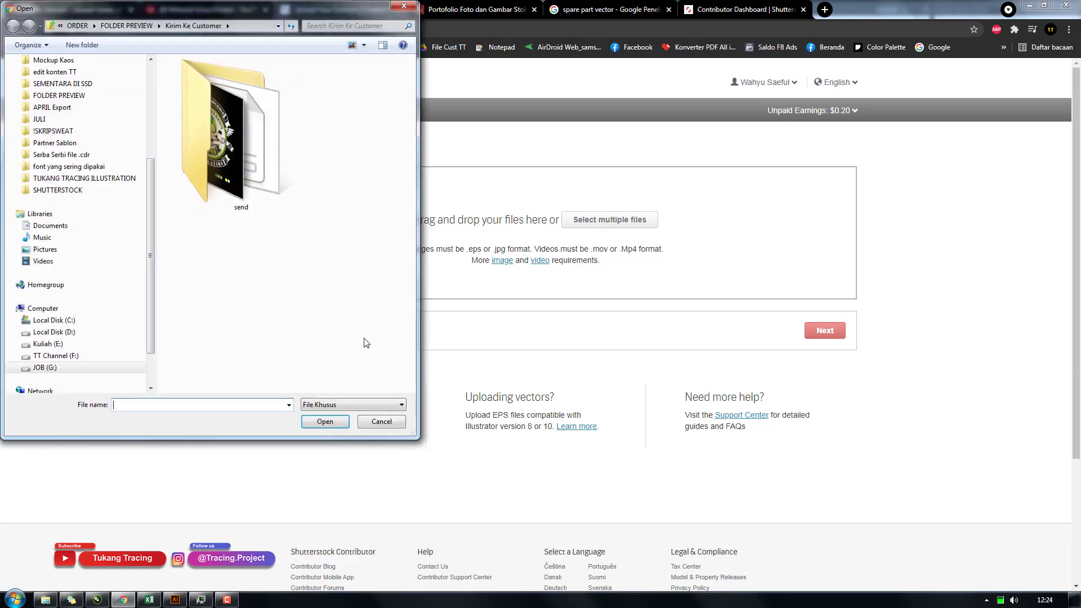
left_click(148, 120)
left_click_drag(150, 153, 149, 219)
left_click(104, 237)
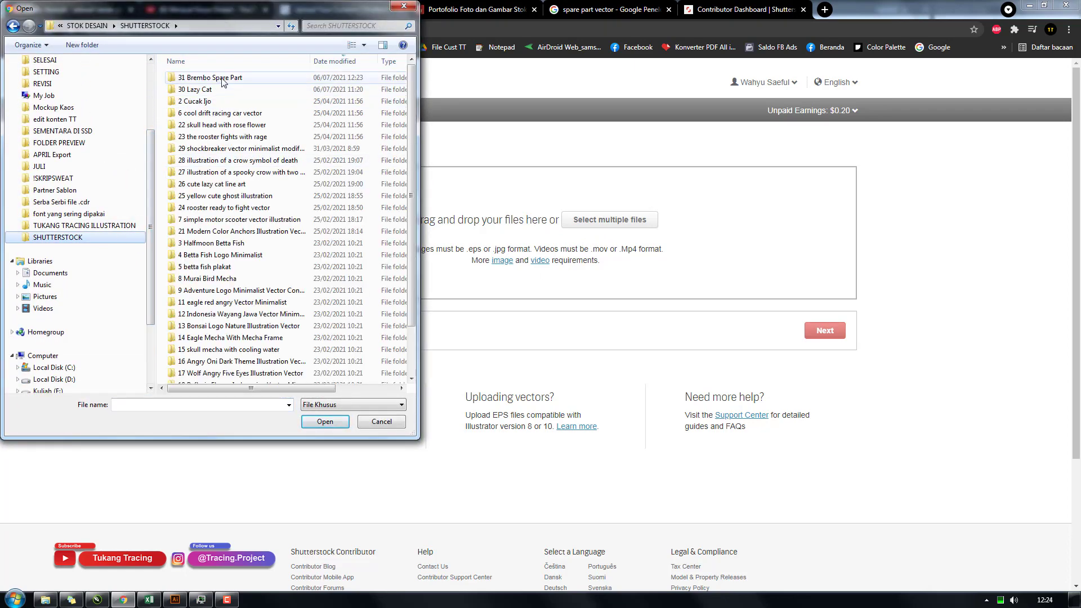
double_click(223, 82)
left_click(225, 78)
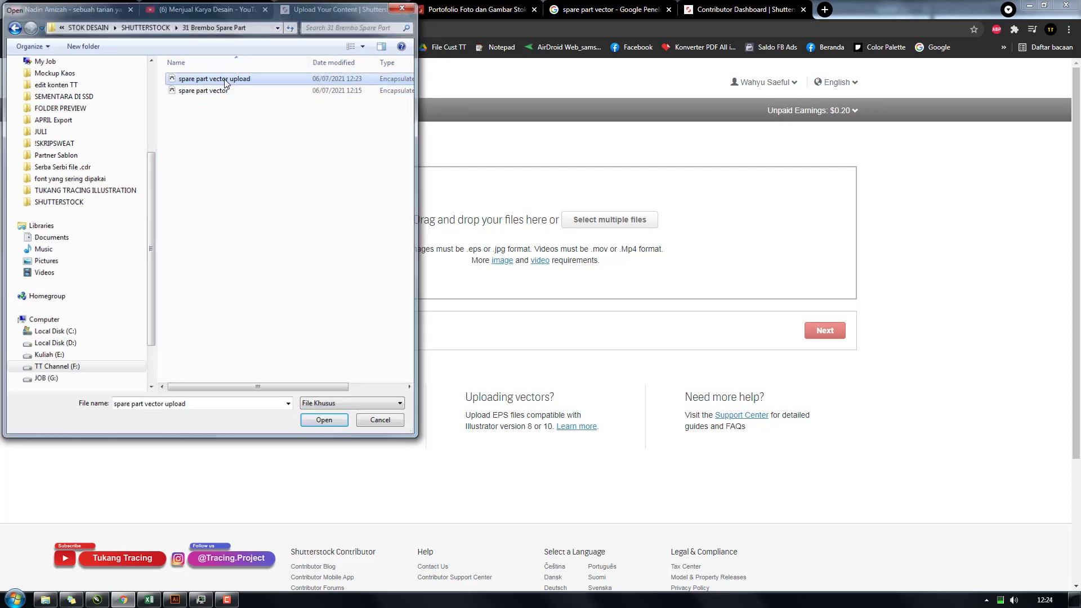
key("Return")
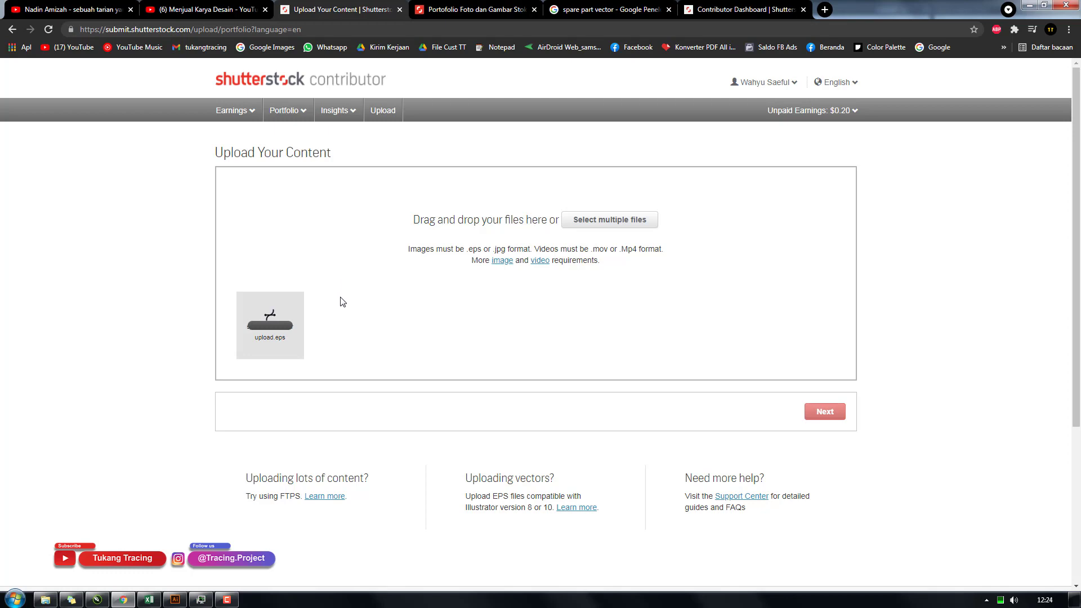
Continue from the finished upload to the content submission page and refresh its list of items.
left_click(231, 601)
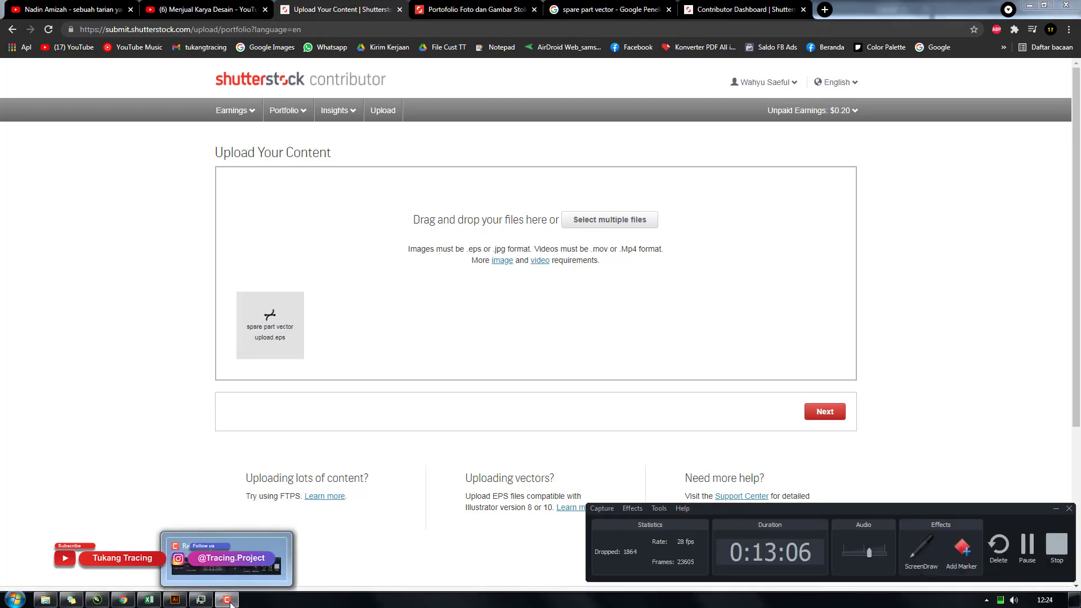
left_click(231, 601)
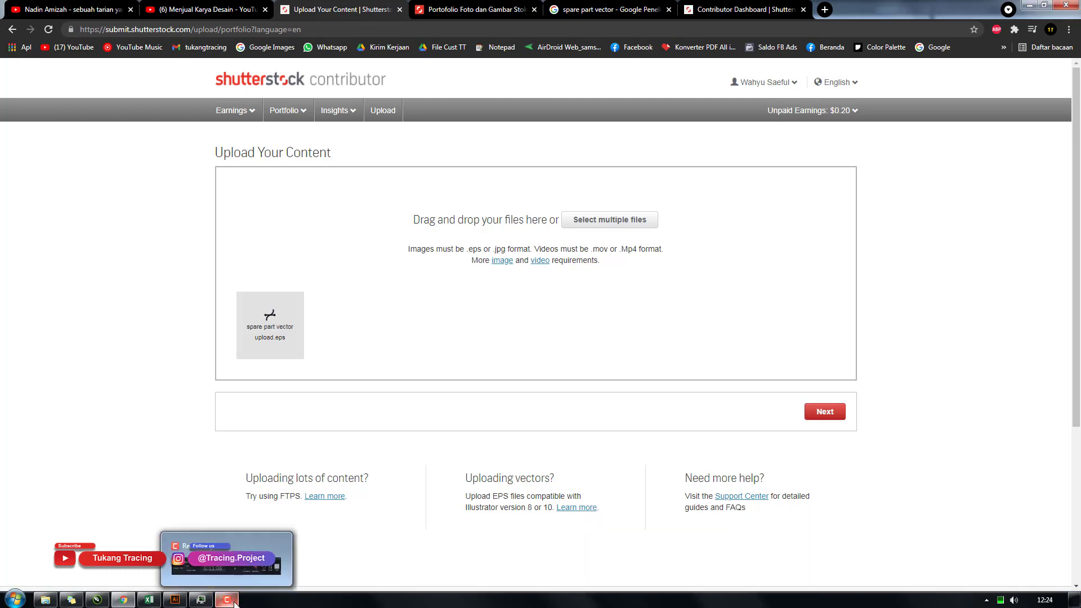
left_click(827, 422)
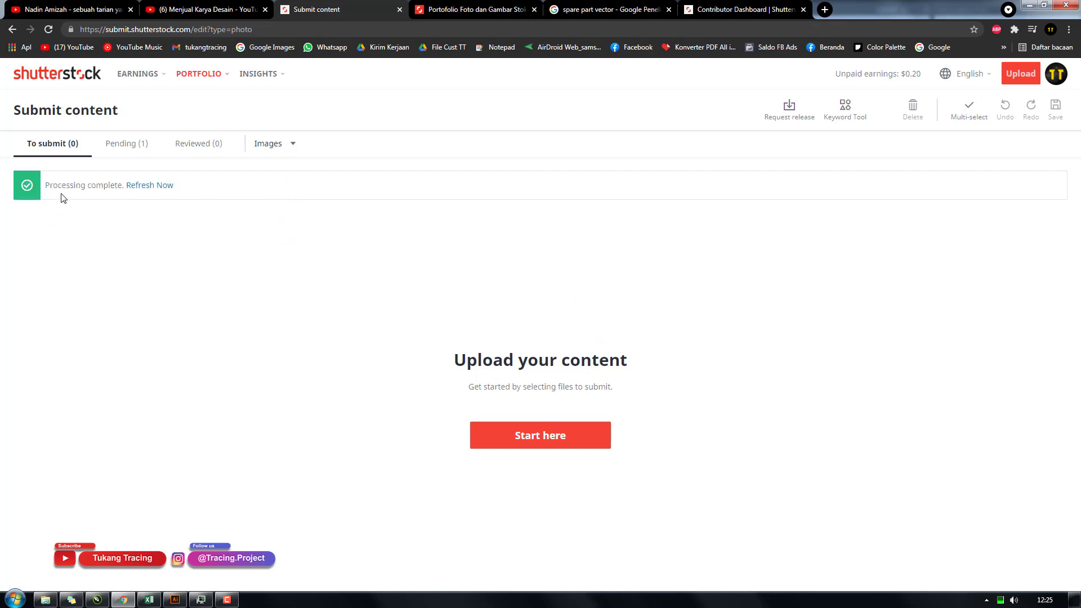
left_click(140, 187)
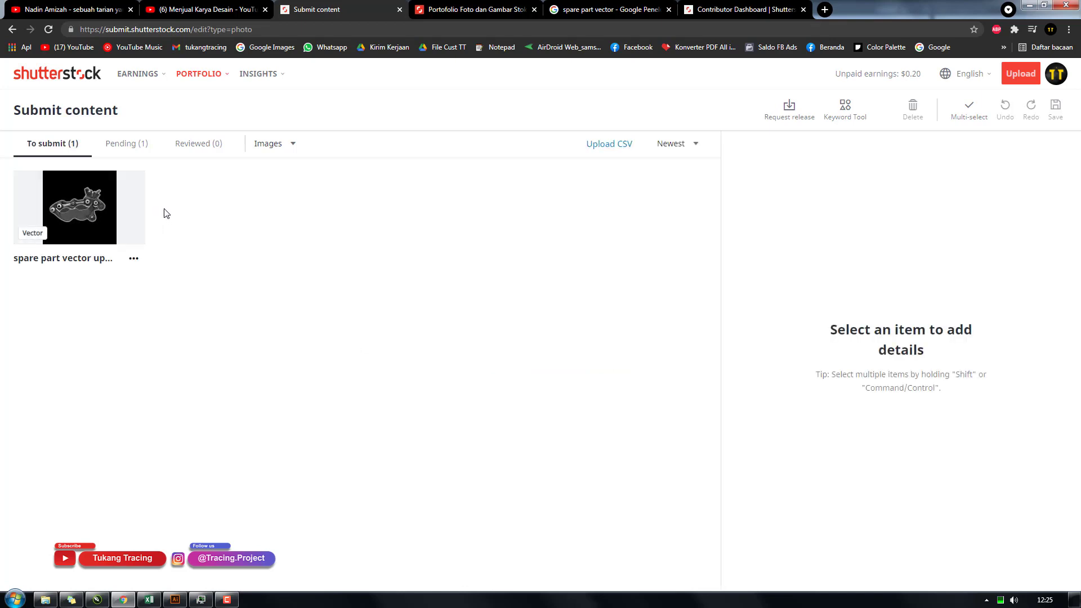
Select the uploaded spare part vector so its submission details can be edited.
left_click(95, 212)
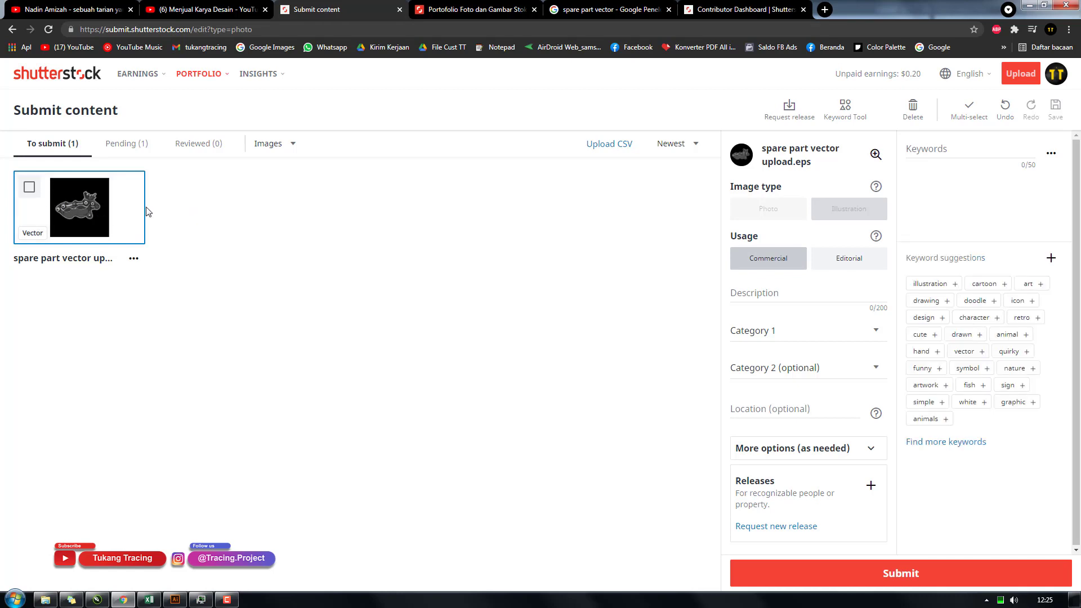
left_click(34, 198)
left_click(31, 199)
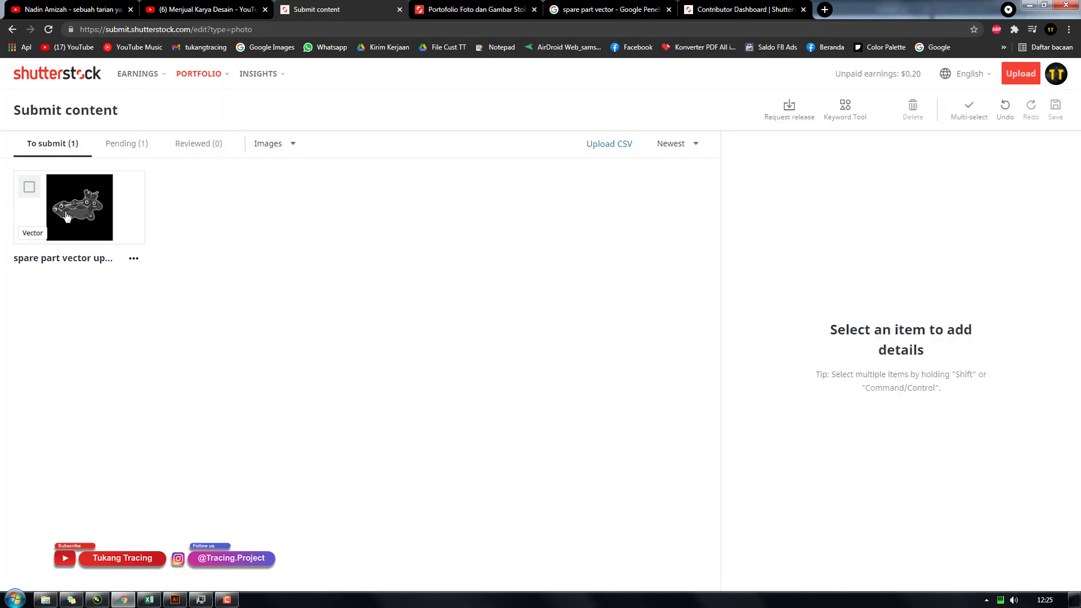
left_click(66, 214)
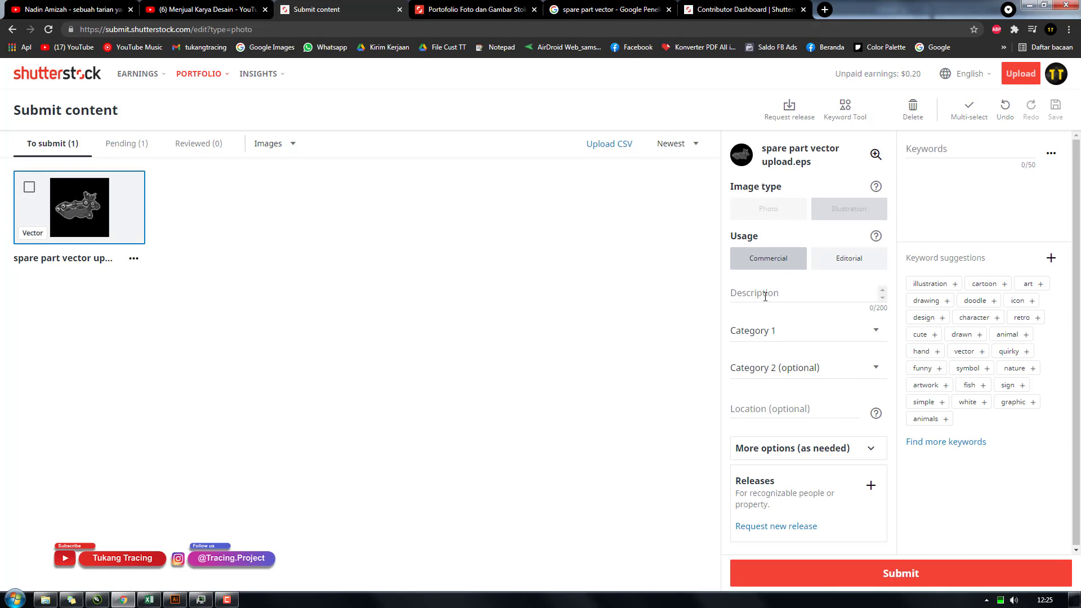
Enter the description "spare part vector for illustration or merchandise", reusing the first words of the file name.
left_click(778, 281)
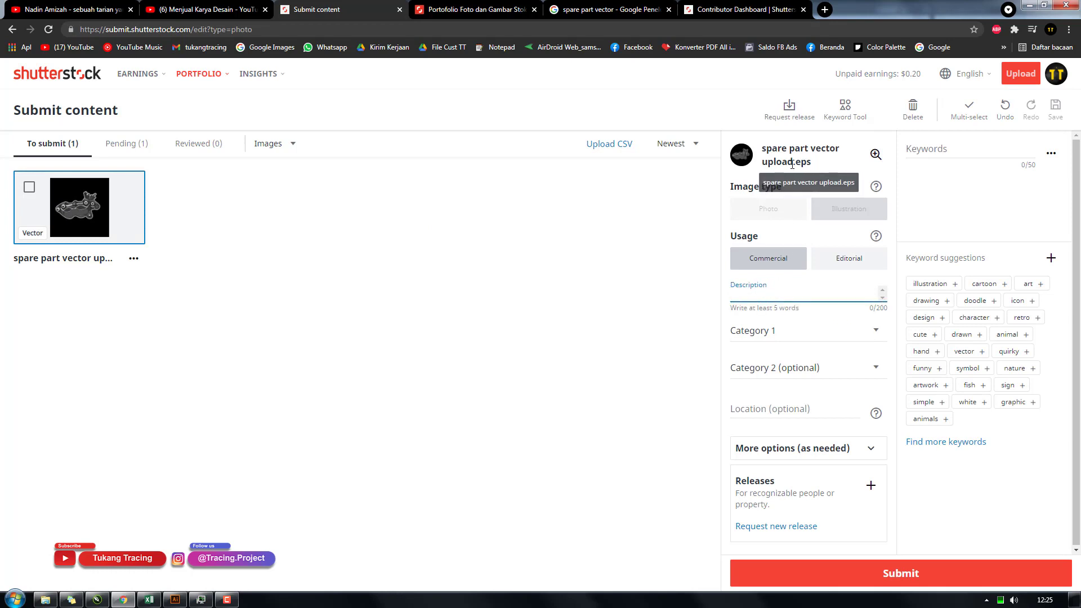
mouse_move(840, 148)
left_mouse_down()
mouse_move(760, 148)
mouse_move(841, 149)
left_mouse_up()
key("ctrl+c")
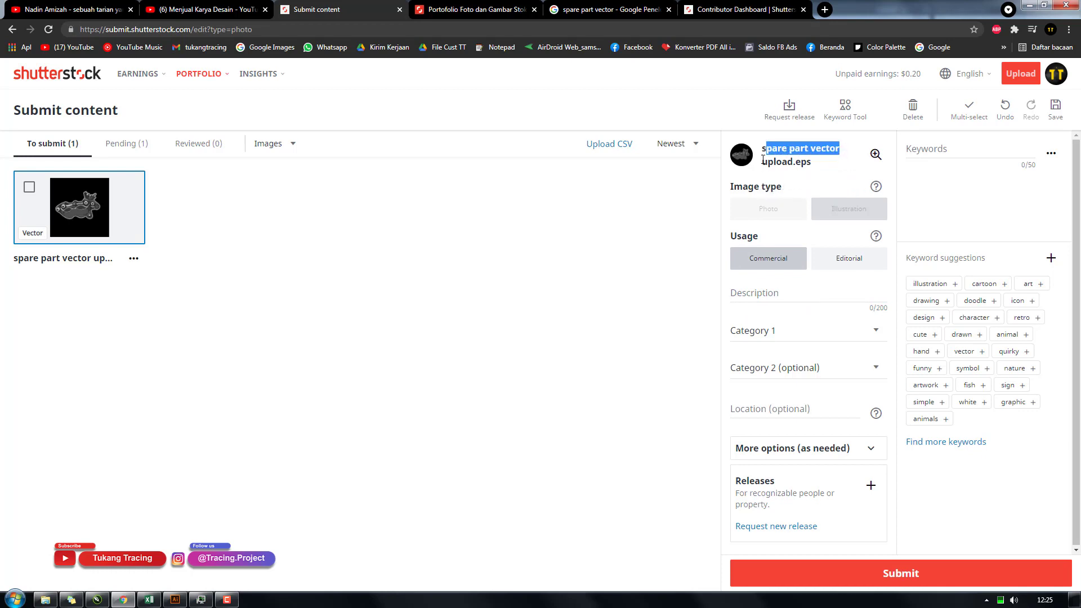
left_click(758, 288)
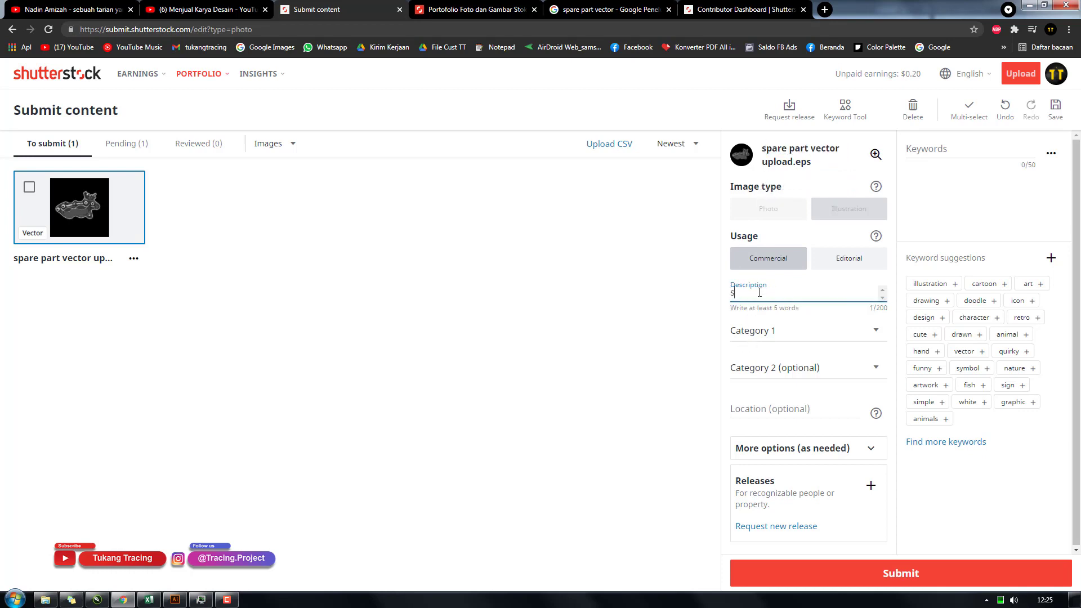
type("s")
key("ctrl+v")
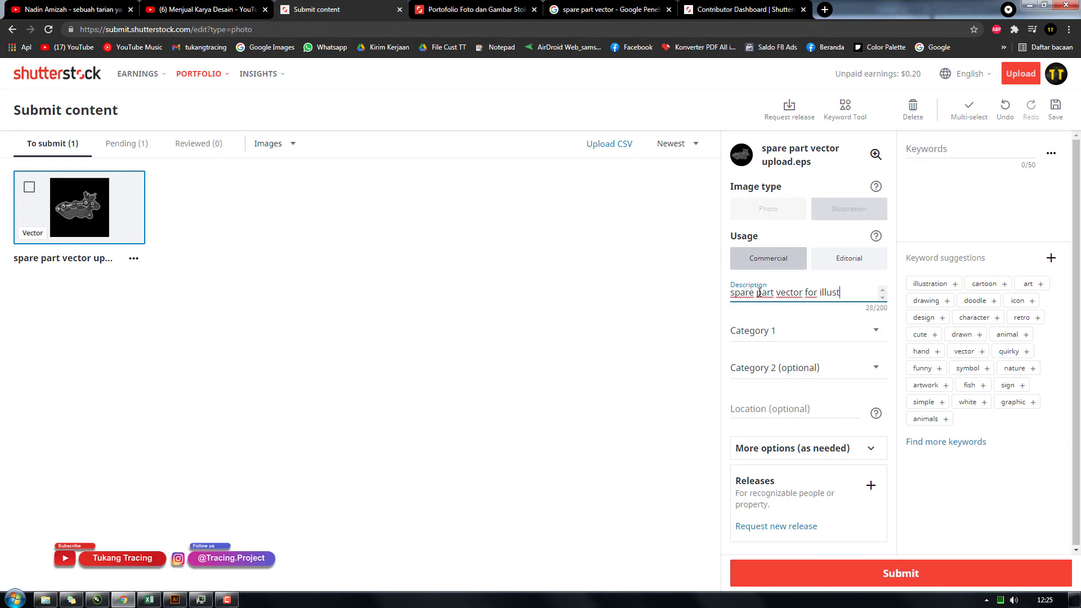
type("for illustration or merchandise")
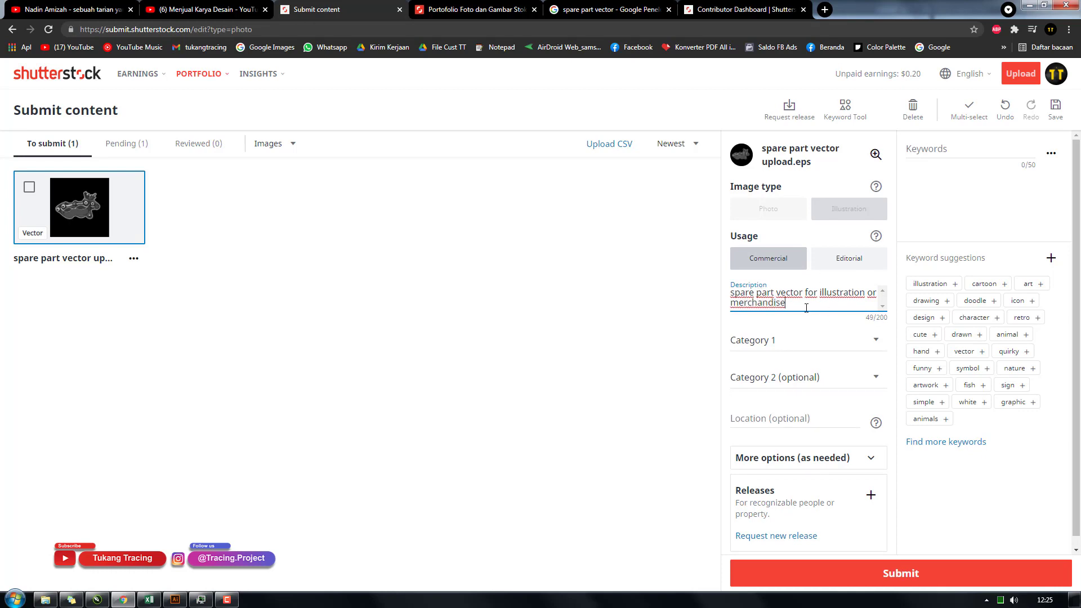
left_click_drag(805, 304, 725, 294)
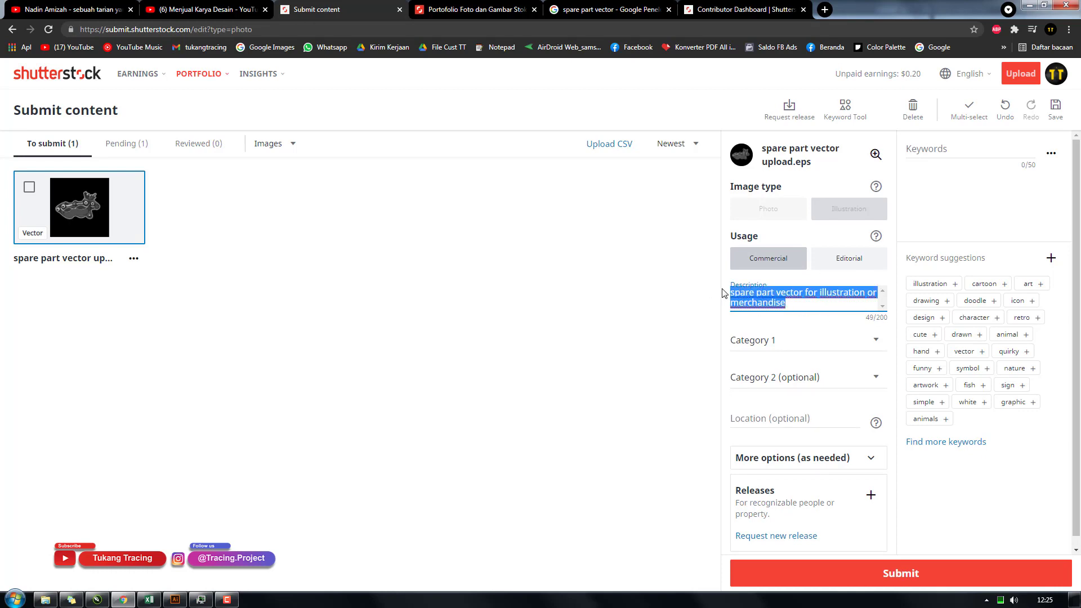
Set Category 1 of the spare part vector to Transportation.
left_click(791, 344)
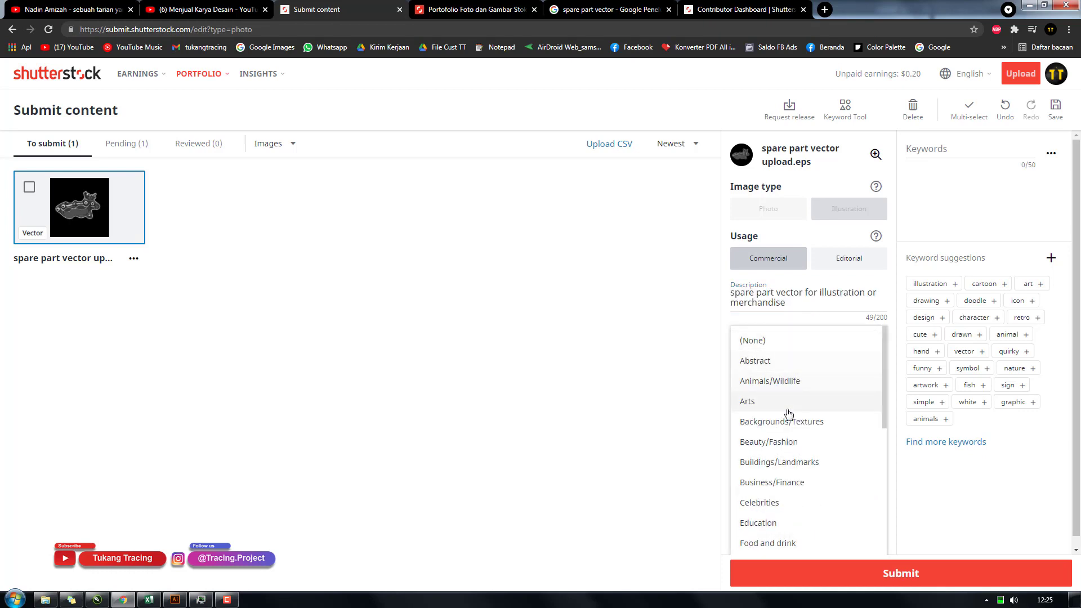
left_click_drag(884, 366, 873, 503)
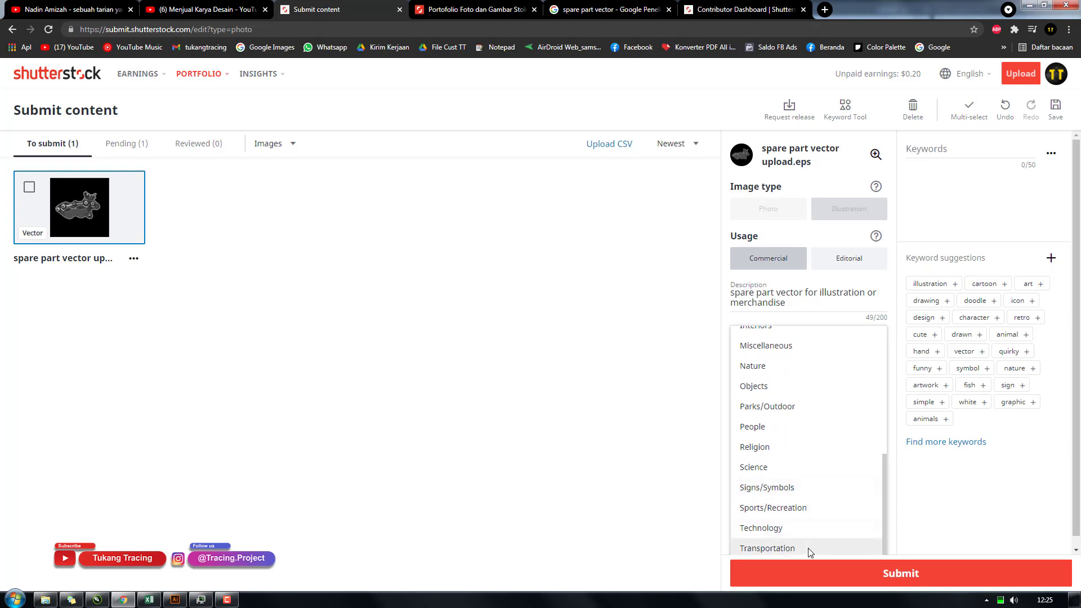
scroll(789, 501, "down", 1)
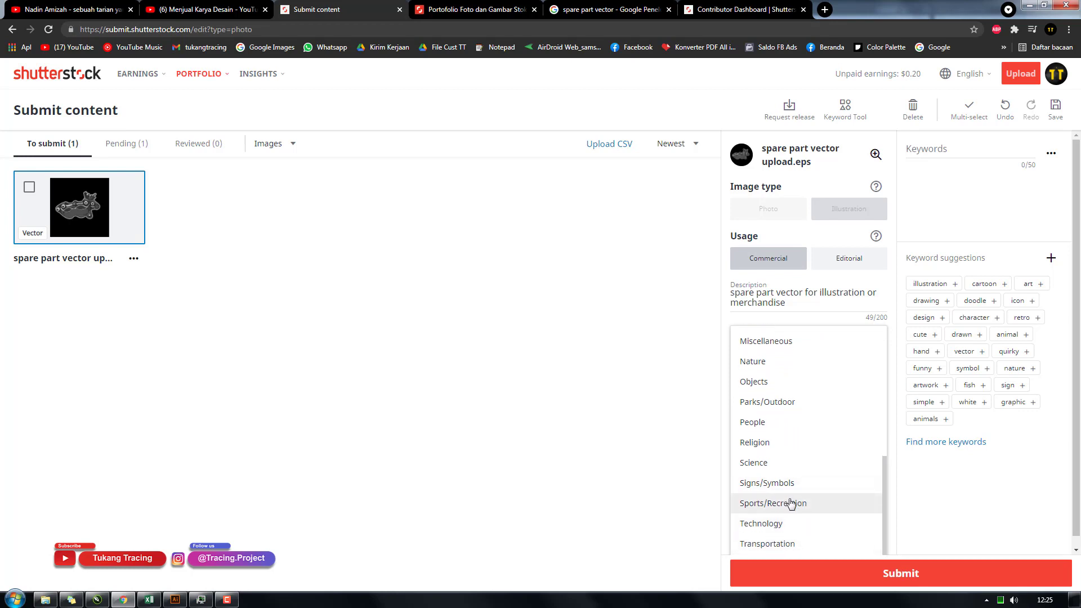
left_click(768, 530)
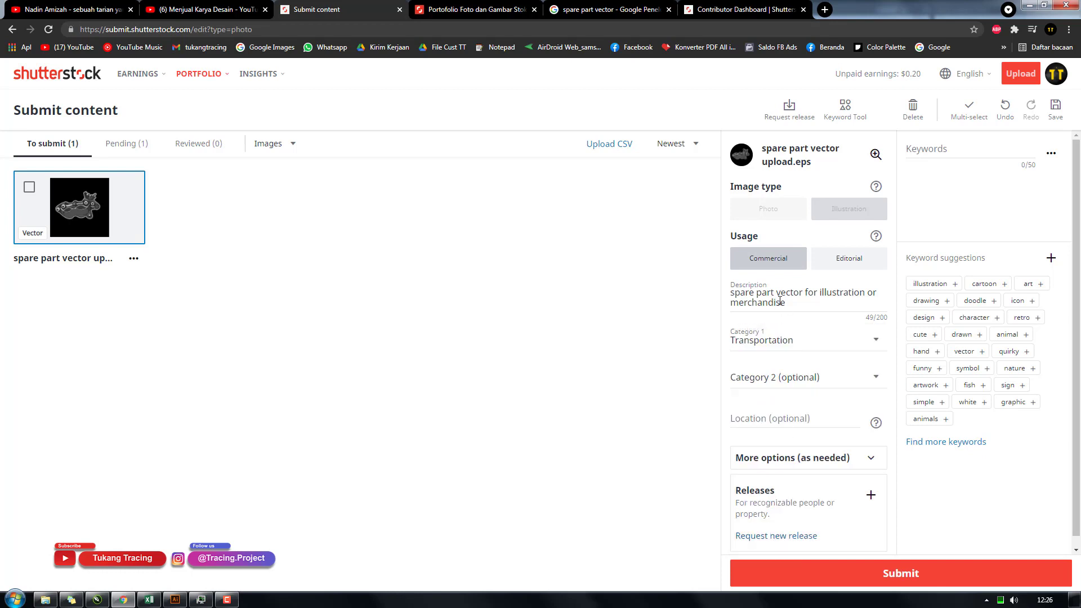
Set the optional Category 2 to Sports/Recreation.
left_click(773, 386)
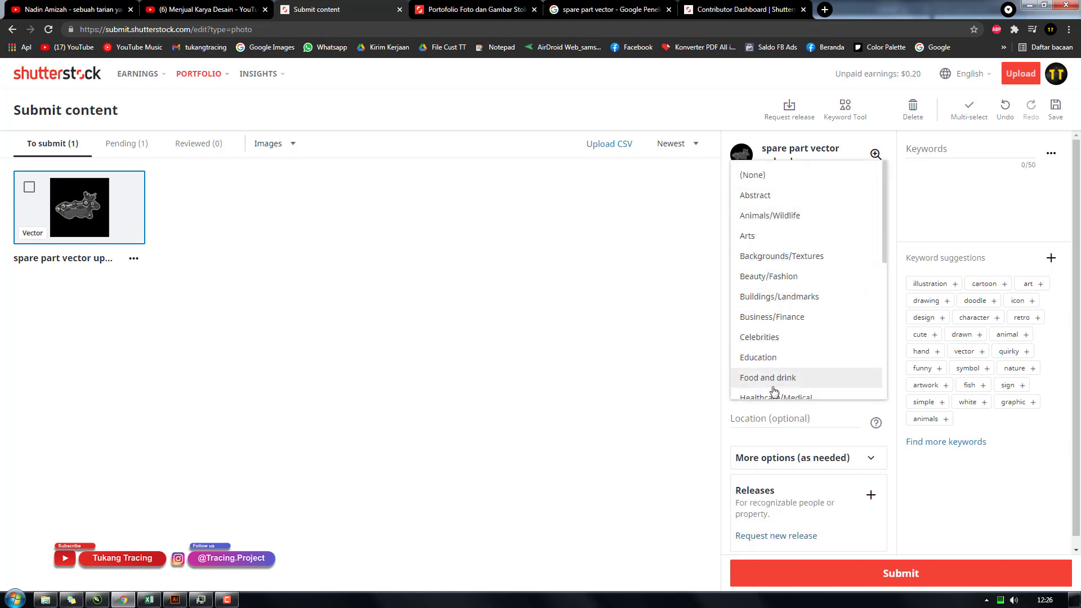
scroll(783, 296, "down", 5)
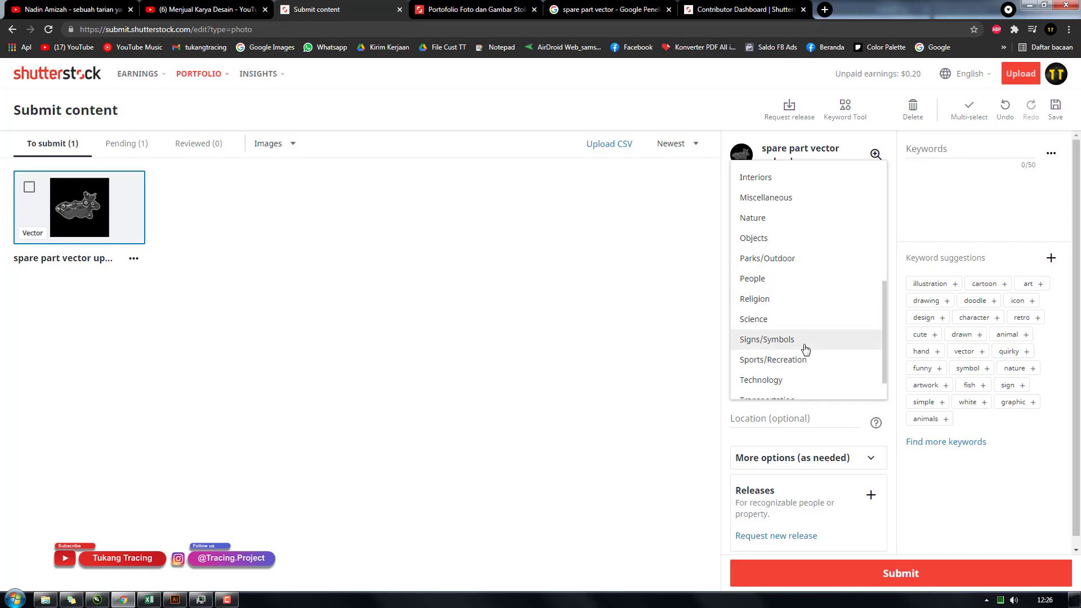
left_click(778, 363)
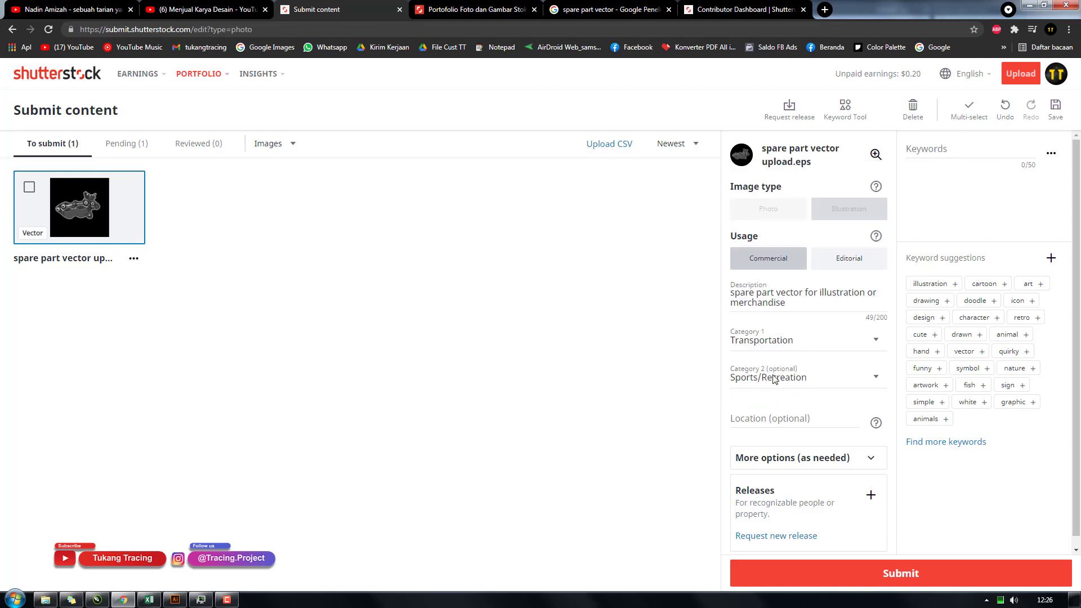
Change the optional Category 2 to Technology.
left_click(774, 379)
scroll(785, 362, "down", 1)
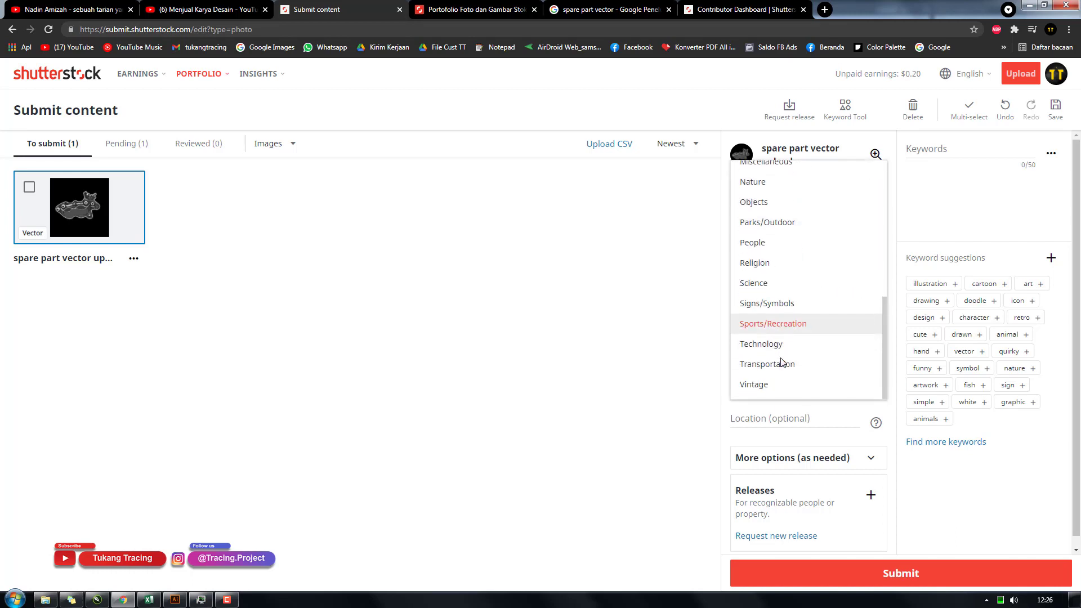
left_click(789, 350)
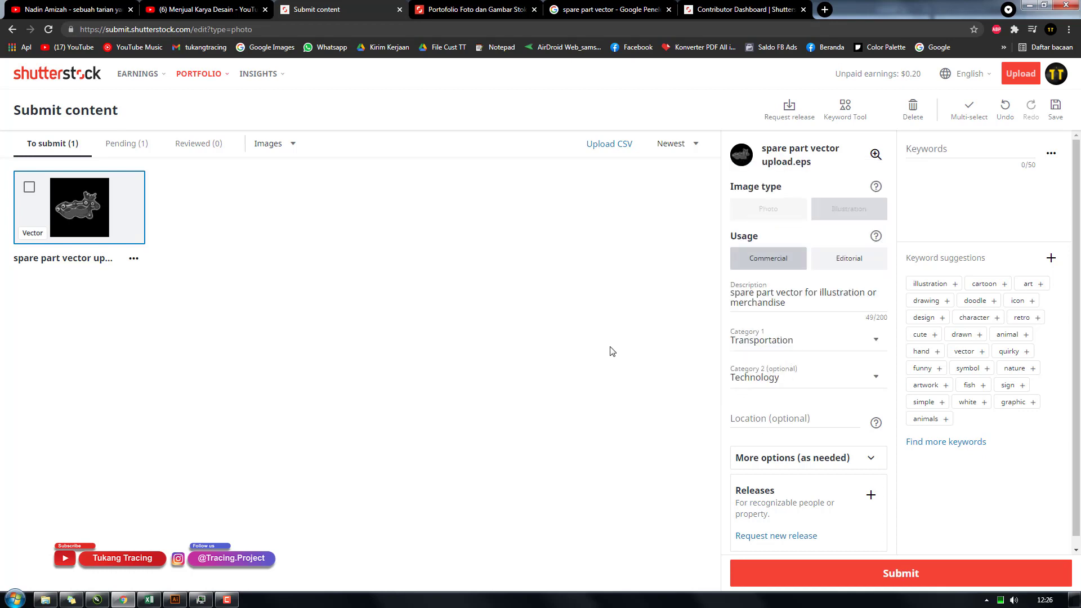
Search the location field for "indone" and set the optional location to Indonesia.
left_click(819, 417)
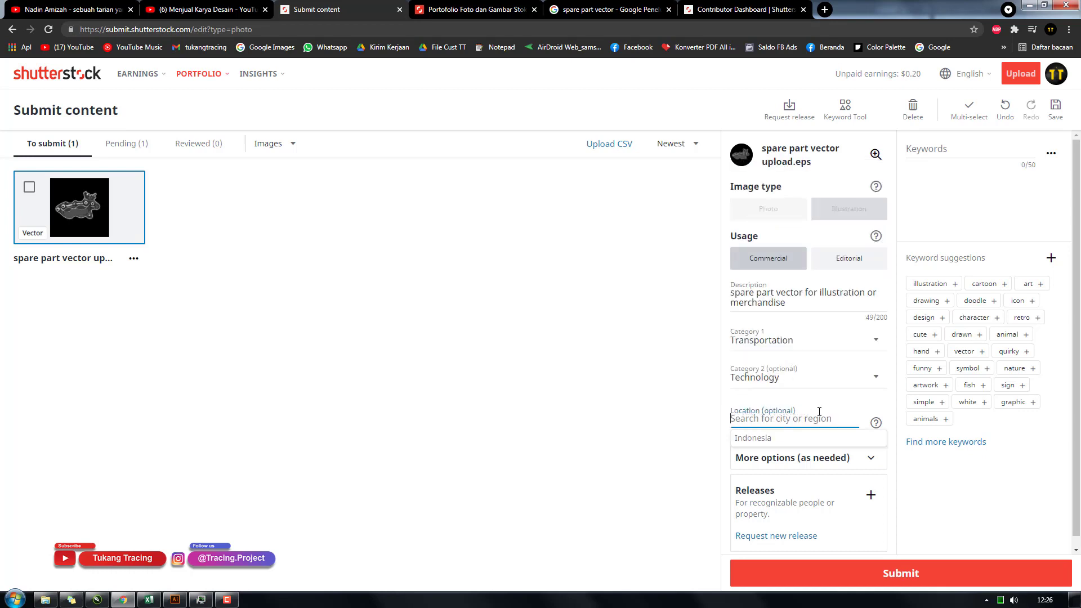
type("indone")
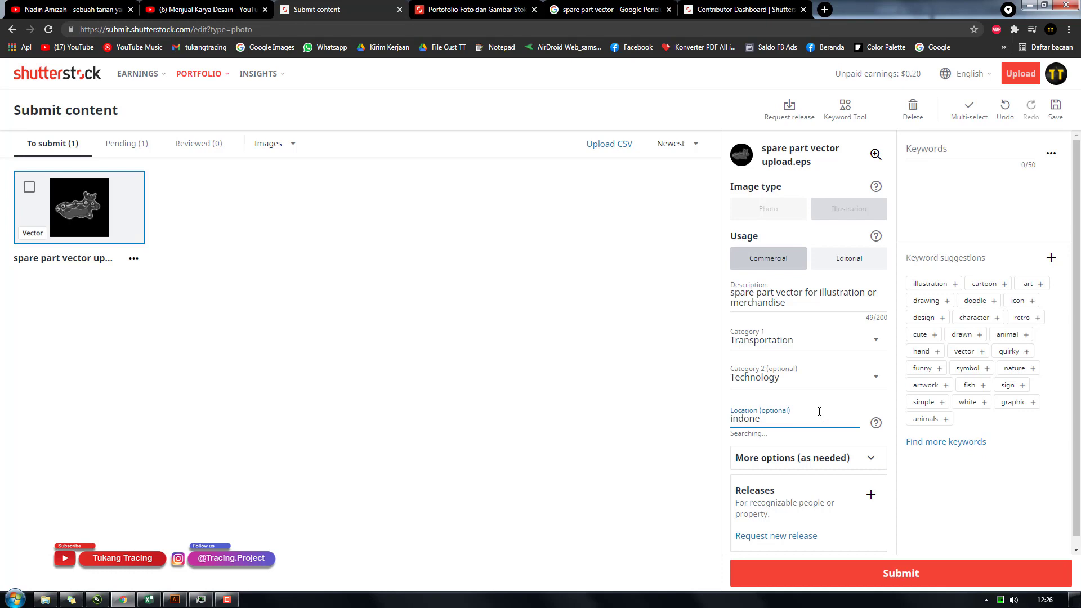
left_click(757, 444)
left_click(796, 395)
left_click(609, 384)
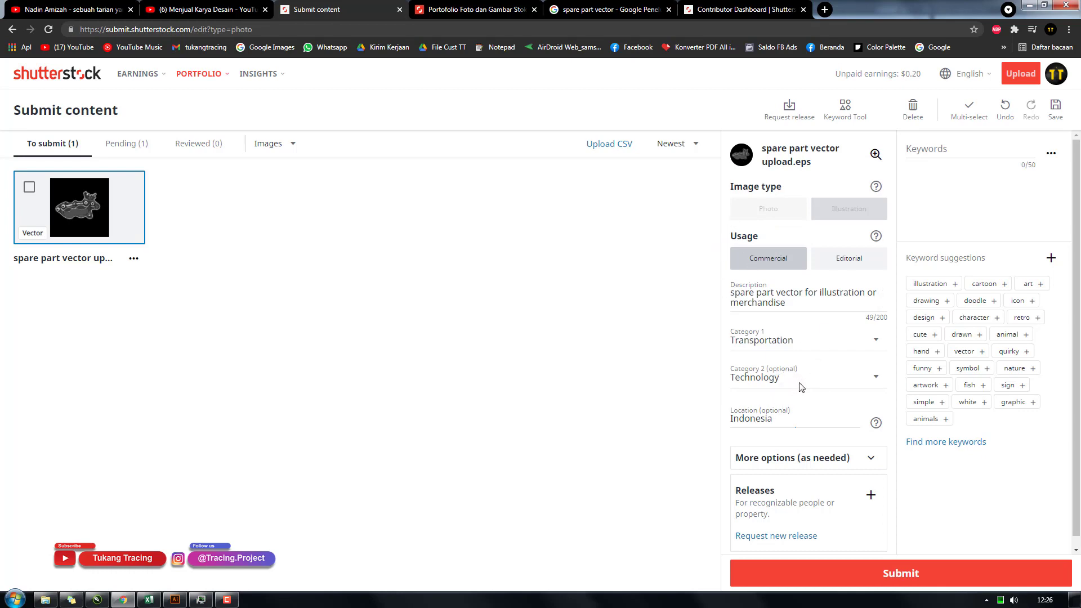
Add the suggested keywords illustration, doodle, art, drawn, character, design, cartoon and drawing.
scroll(773, 453, "down", 1)
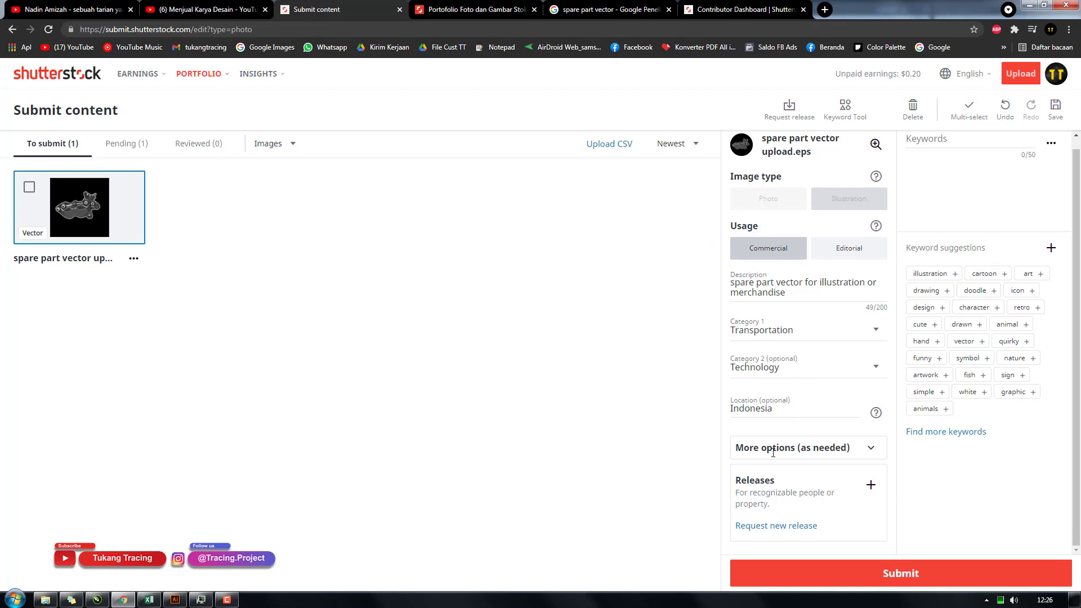
scroll(773, 453, "up", 1)
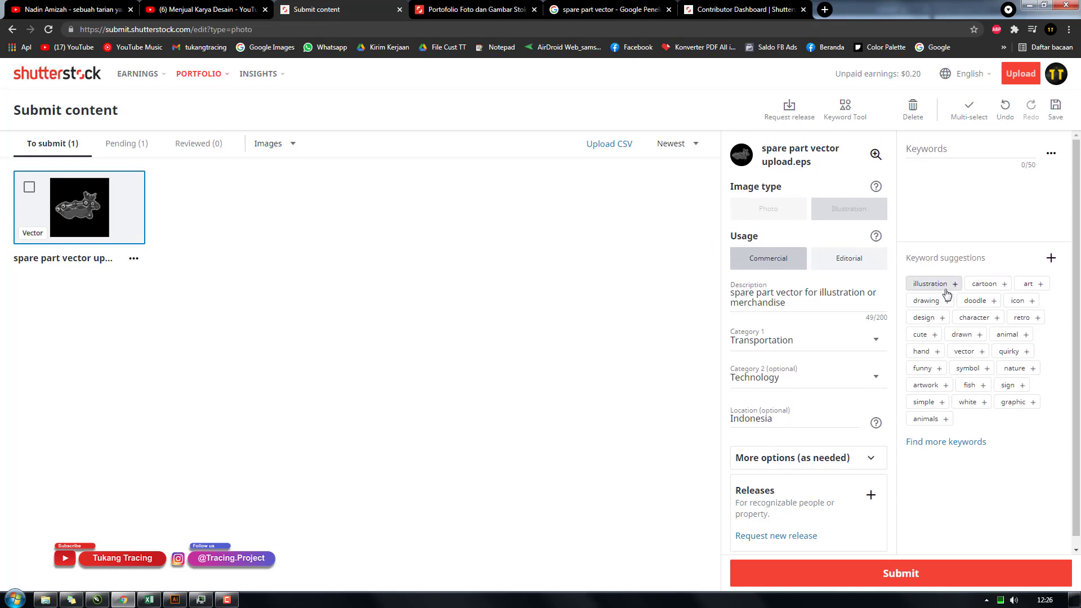
left_click(929, 284)
left_click(973, 287)
left_click(1023, 284)
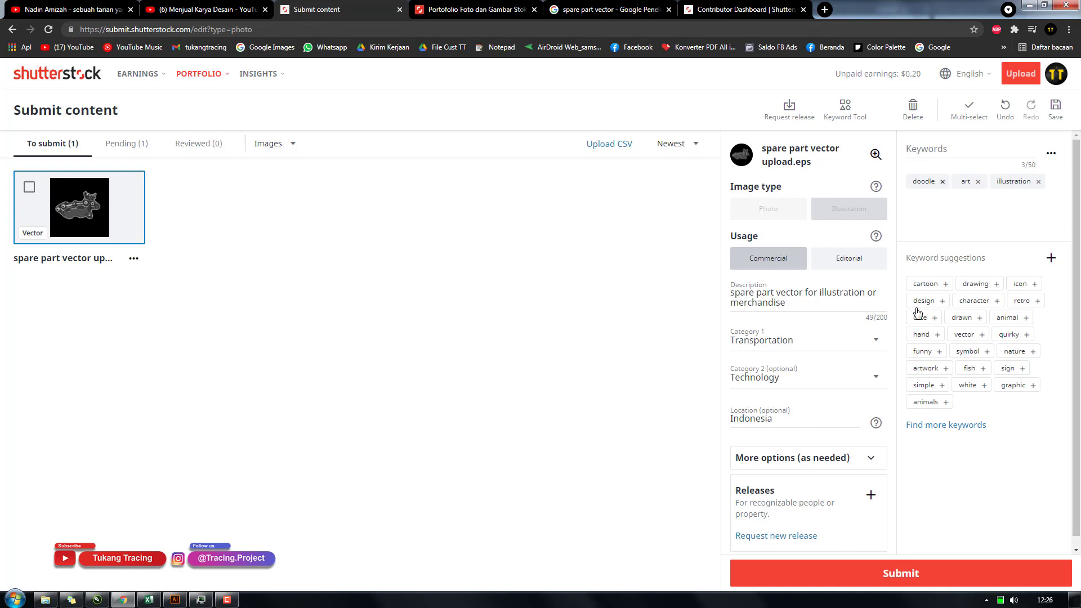
left_click(964, 317)
left_click(976, 300)
left_click(935, 304)
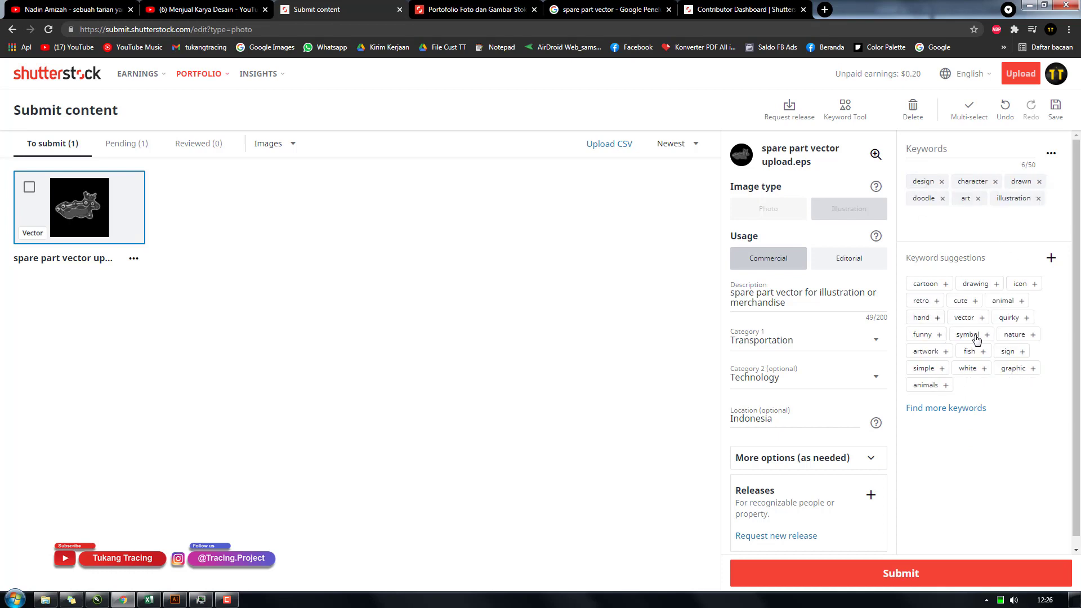
left_click(929, 286)
left_click(929, 286)
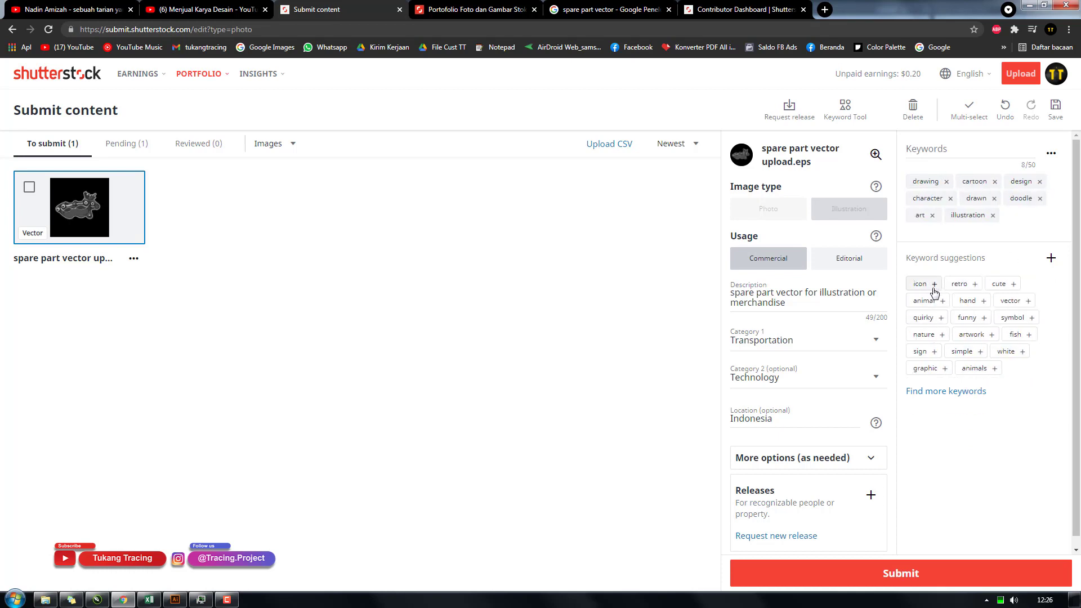
Add the suggested keywords icon, vector, nature, symbol, hand, retro and animal.
left_click(924, 286)
left_click(964, 305)
left_click(964, 329)
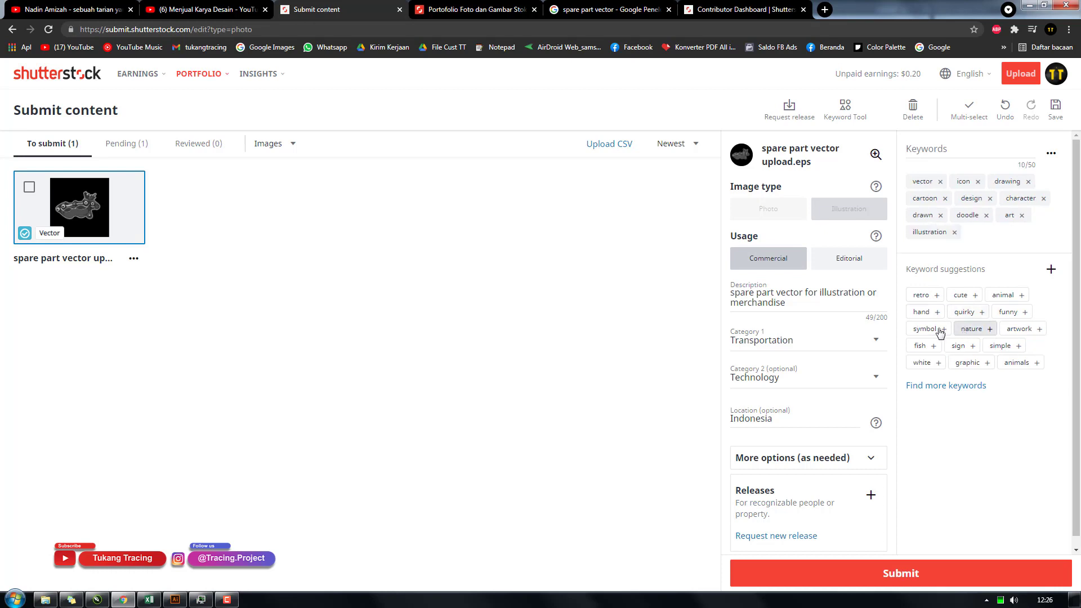
left_click(940, 330)
left_click(937, 311)
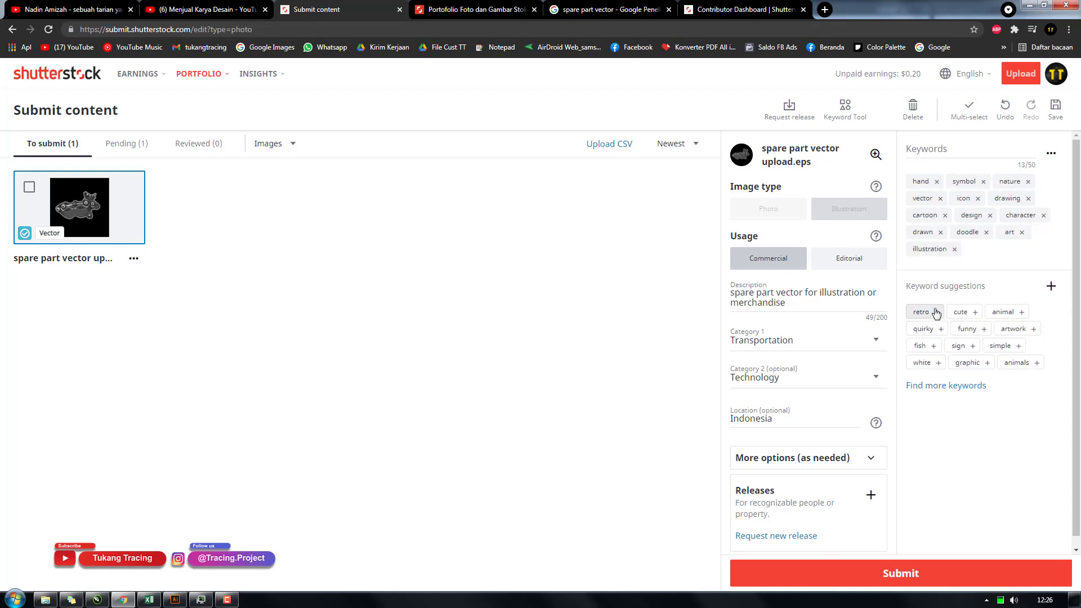
left_click(937, 311)
left_click(964, 313)
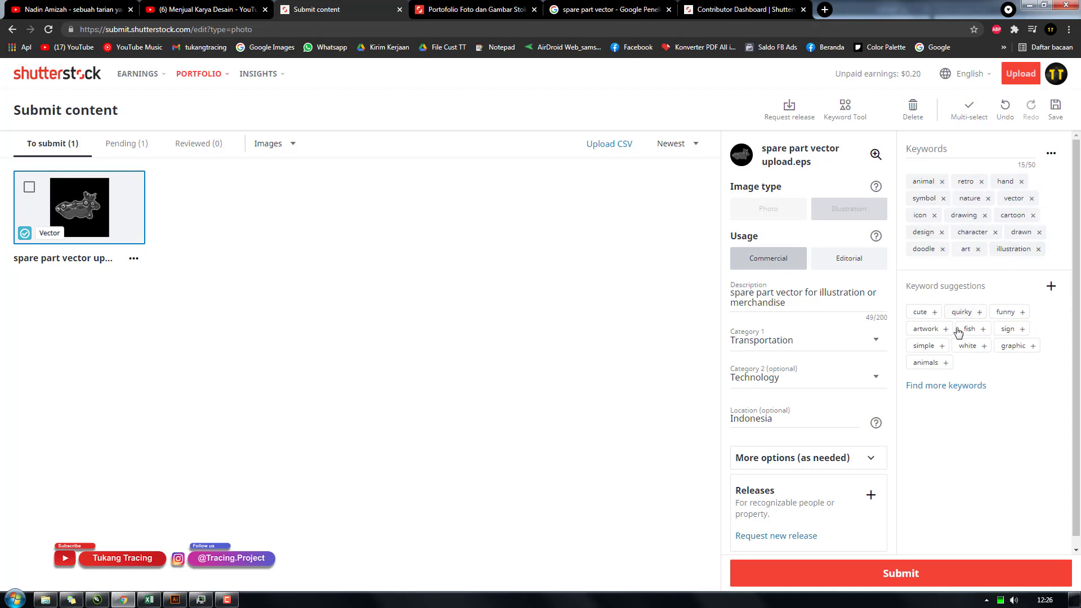
Look for more keywords by searching the Keyword tool's images for "spare part".
left_click(951, 386)
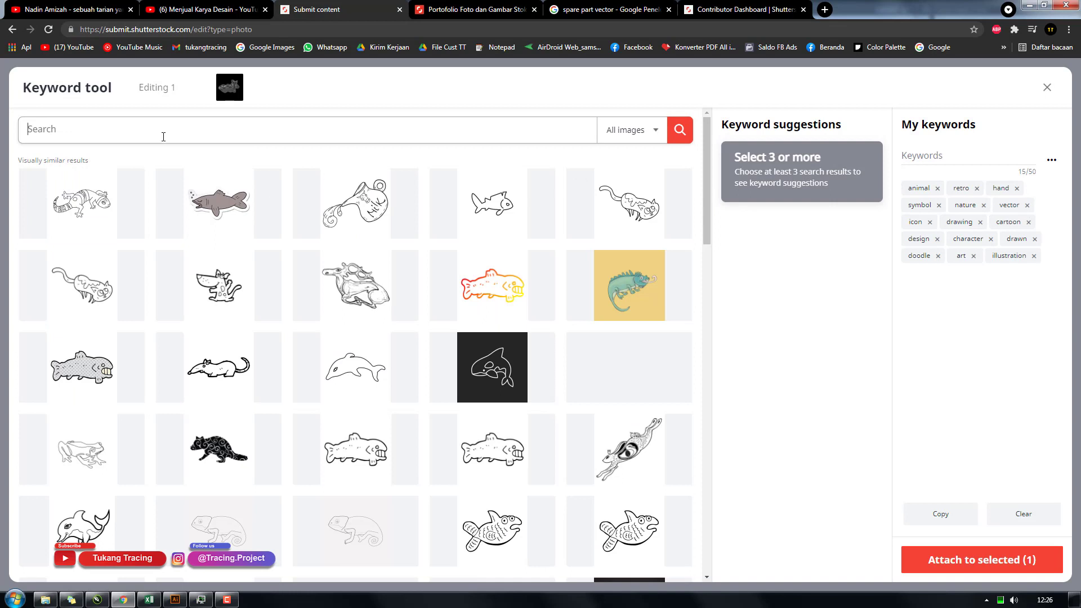
type("spare")
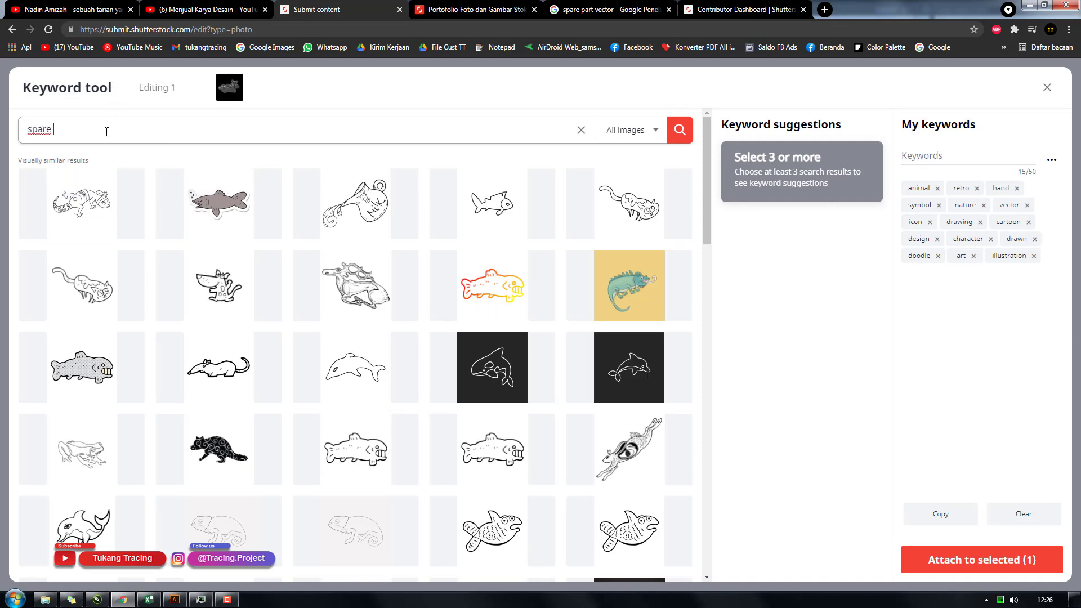
type(" part")
key("Return")
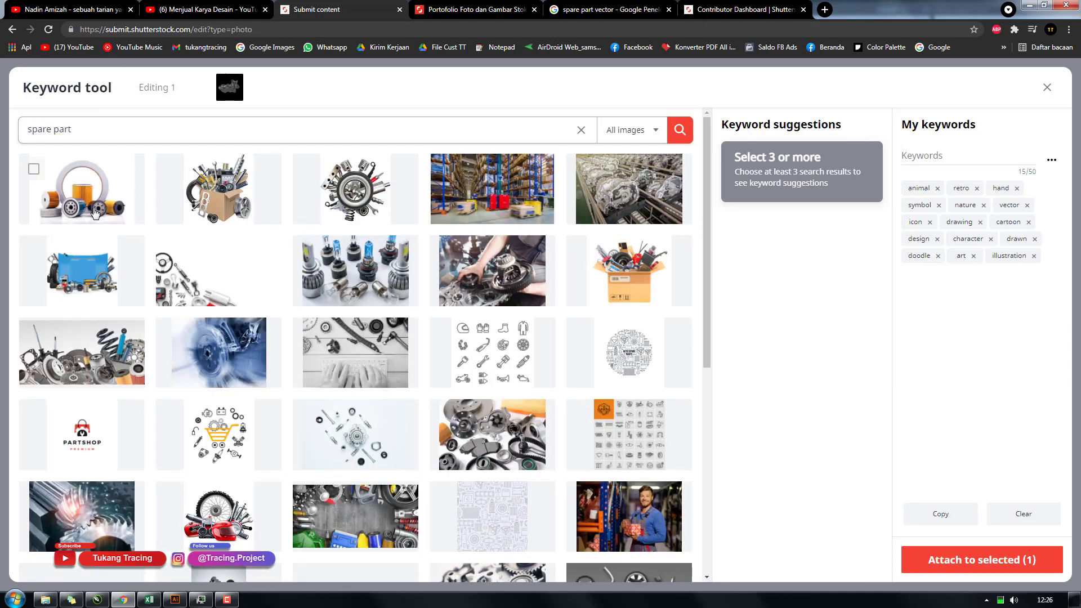
Pick three spare part reference images, add all their most relevant keyword suggestions and attach the keywords to the selected item.
left_click(80, 205)
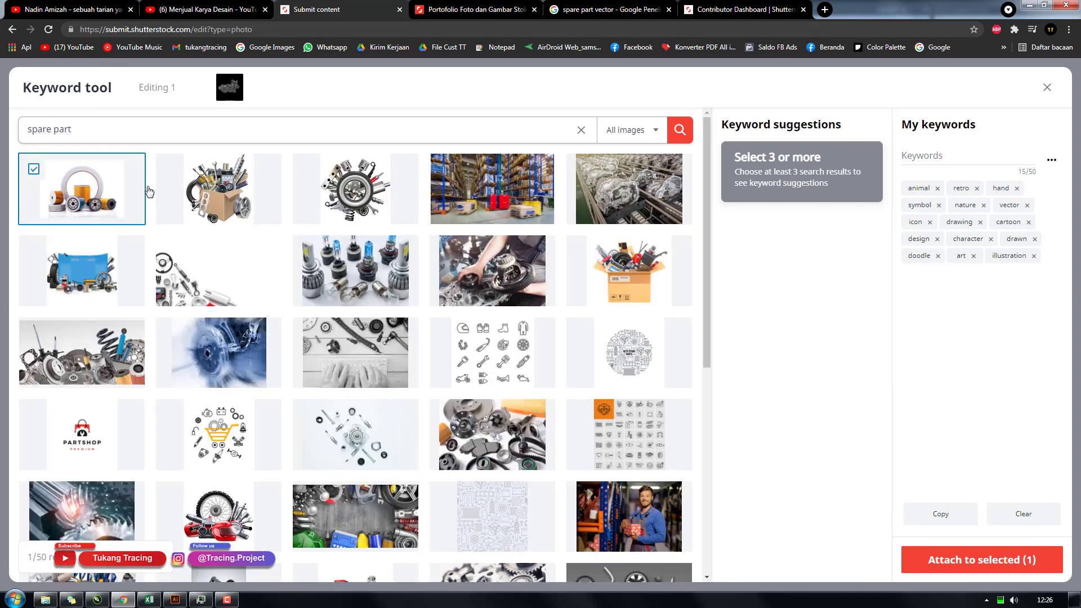
left_click(170, 170)
left_click(307, 254)
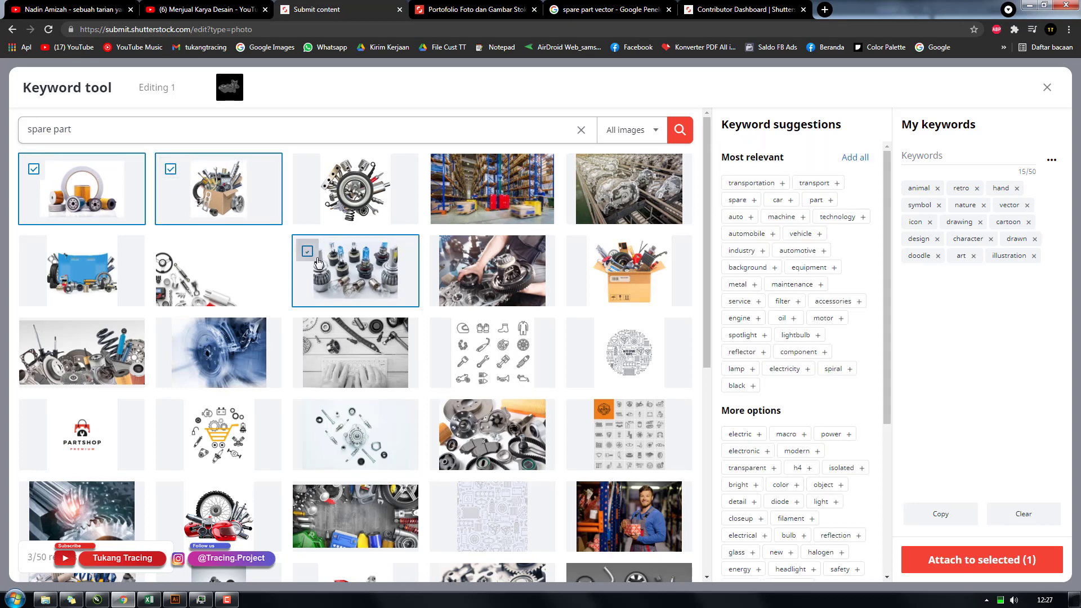
left_click(856, 160)
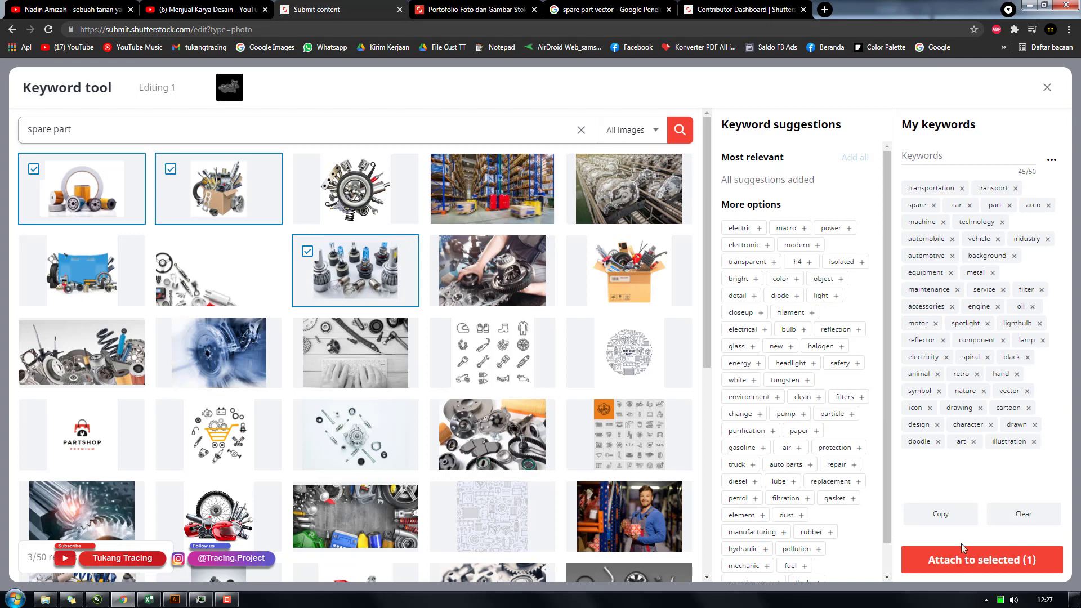
left_click(971, 563)
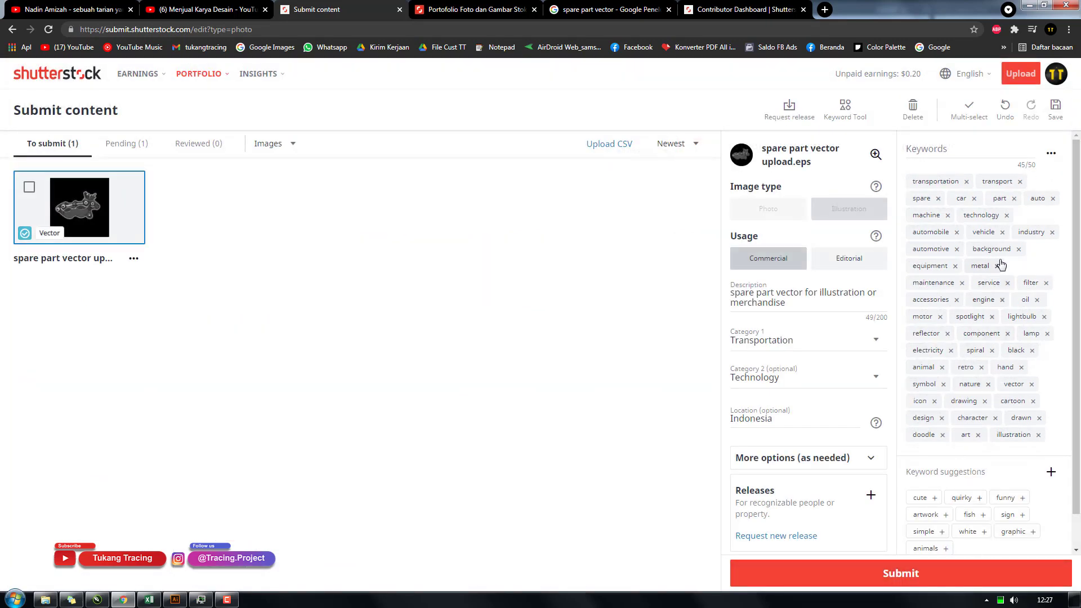
Submit the spare part vector for review and show the list of pending items.
scroll(1001, 264, "down", 1)
left_click(831, 562)
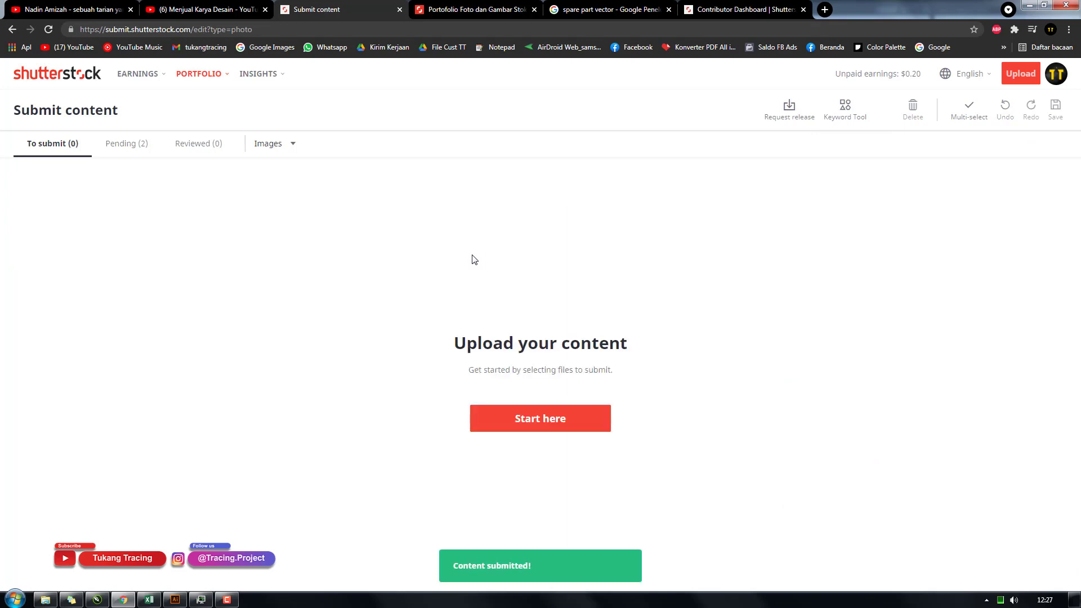
left_click(128, 153)
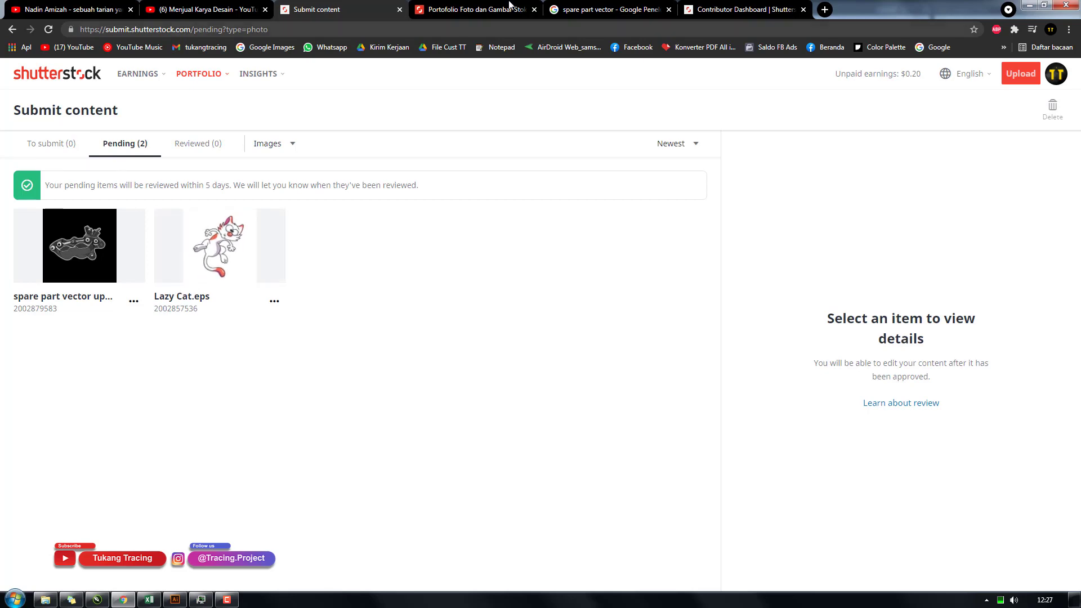
Reload the contributor portfolio page, compare it with the pending items and check the calendar for the five-day review period.
left_click(481, 16)
key("F5")
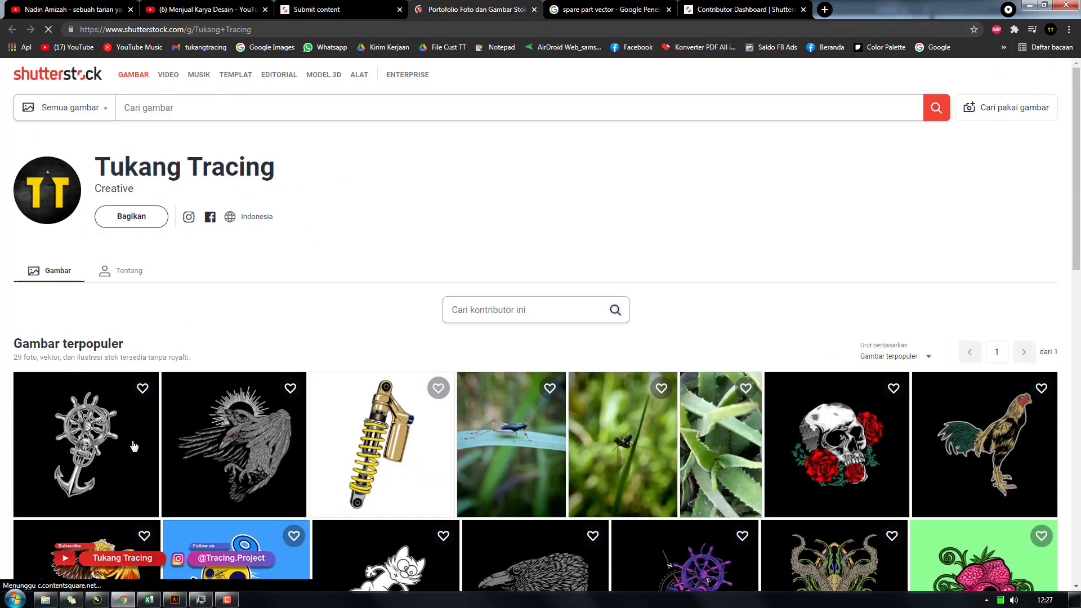
left_click(343, 10)
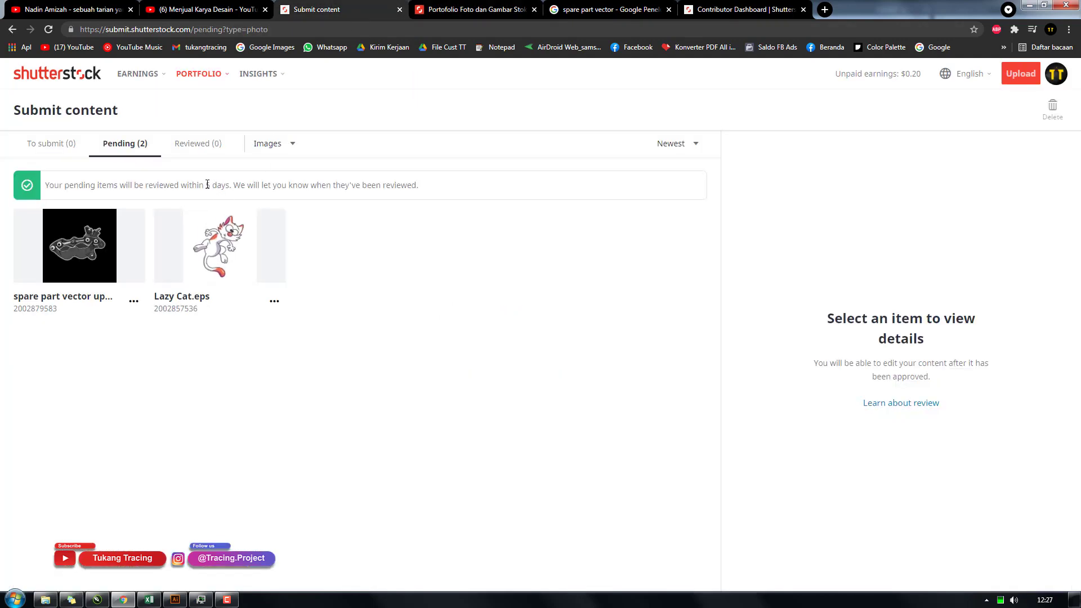
left_click(1042, 602)
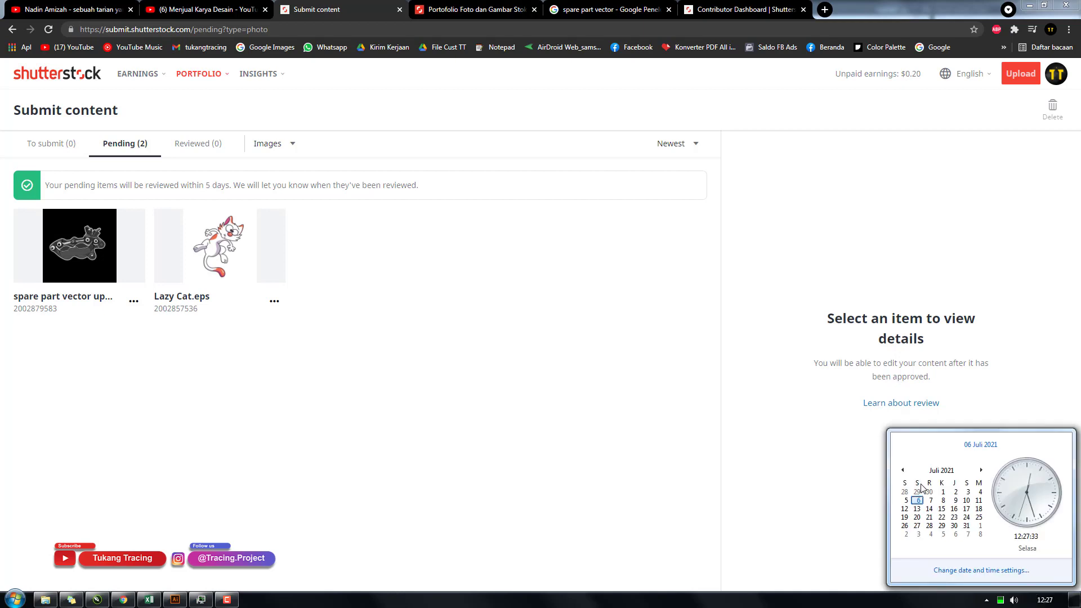
left_click(455, 277)
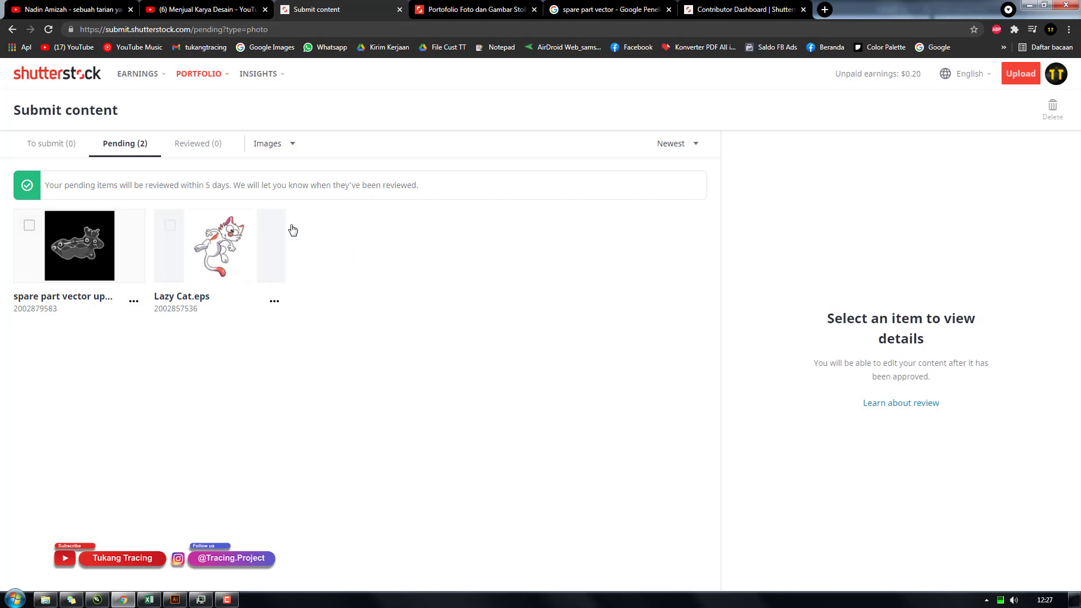
left_click(435, 9)
left_click(353, 9)
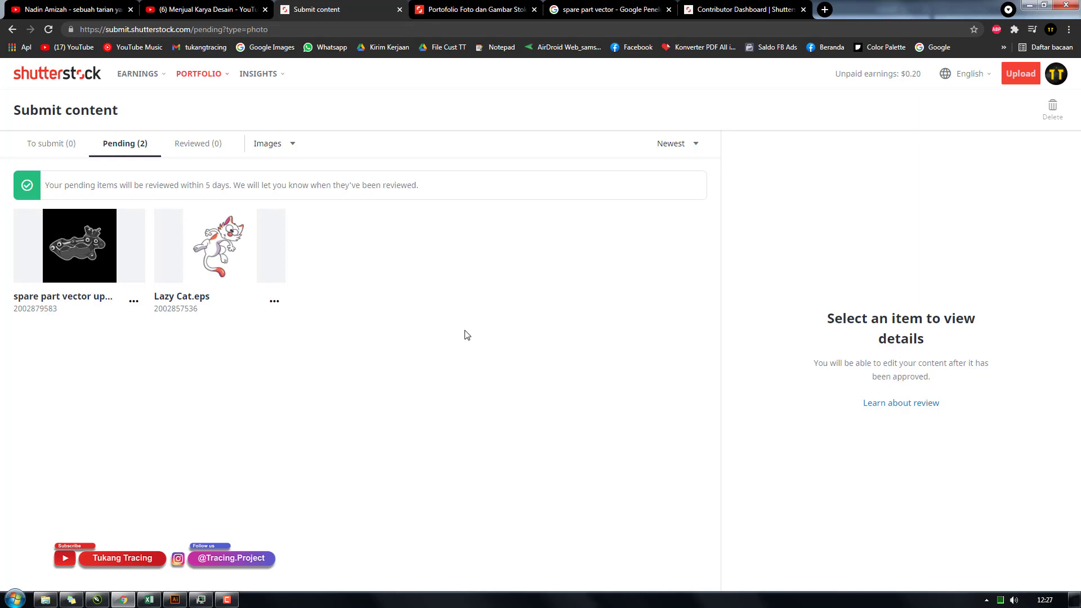
left_click(452, 17)
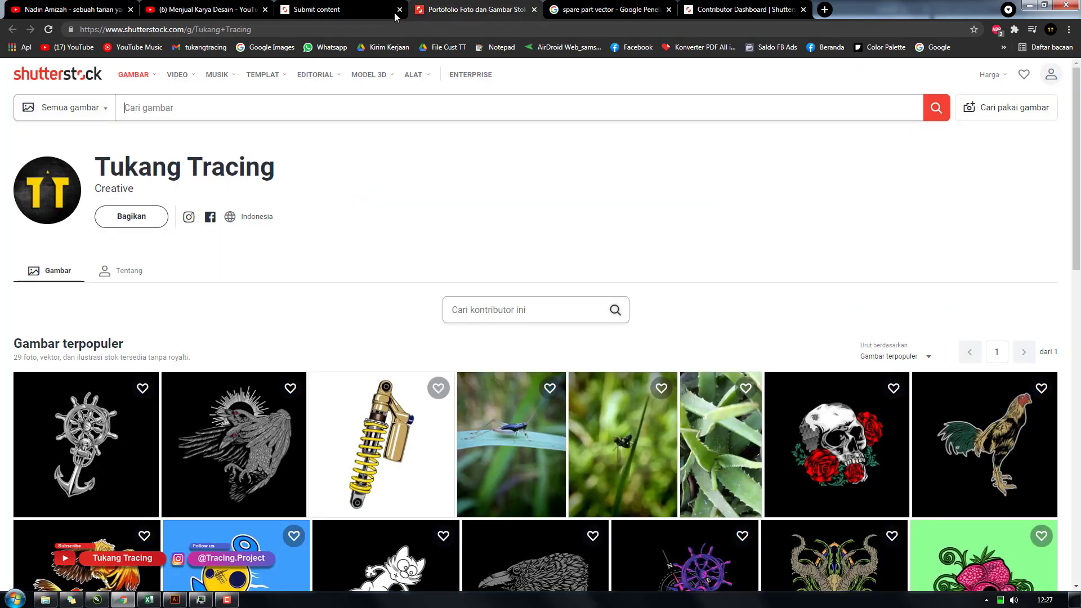
left_click(338, 10)
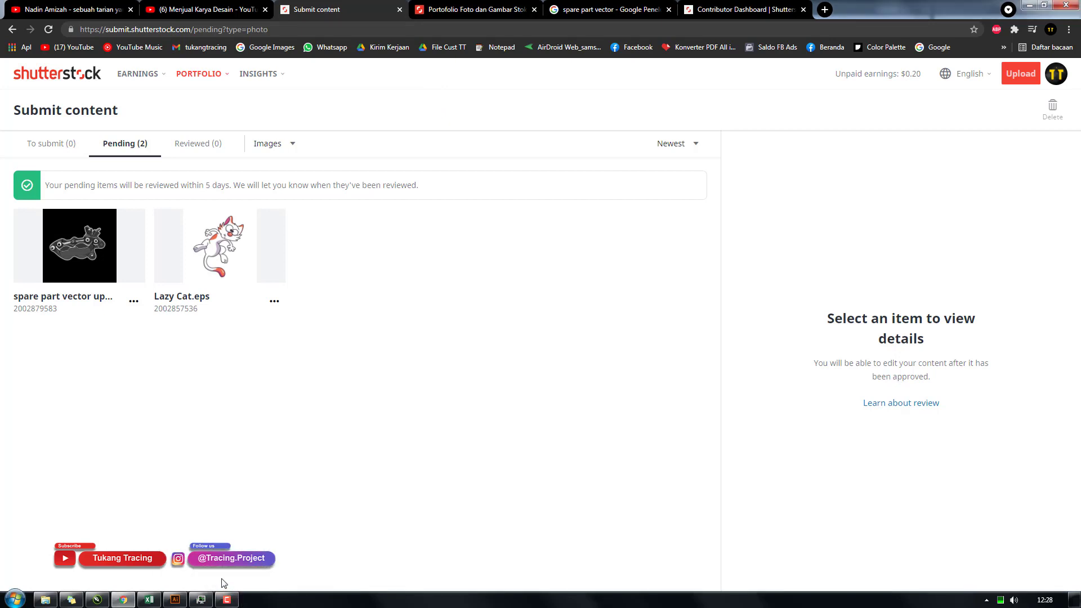
Open the items to submit, switch to Illustrator and save the caliper artwork as an Illustrator EPS named "spare part vector upload 2".
left_click(59, 144)
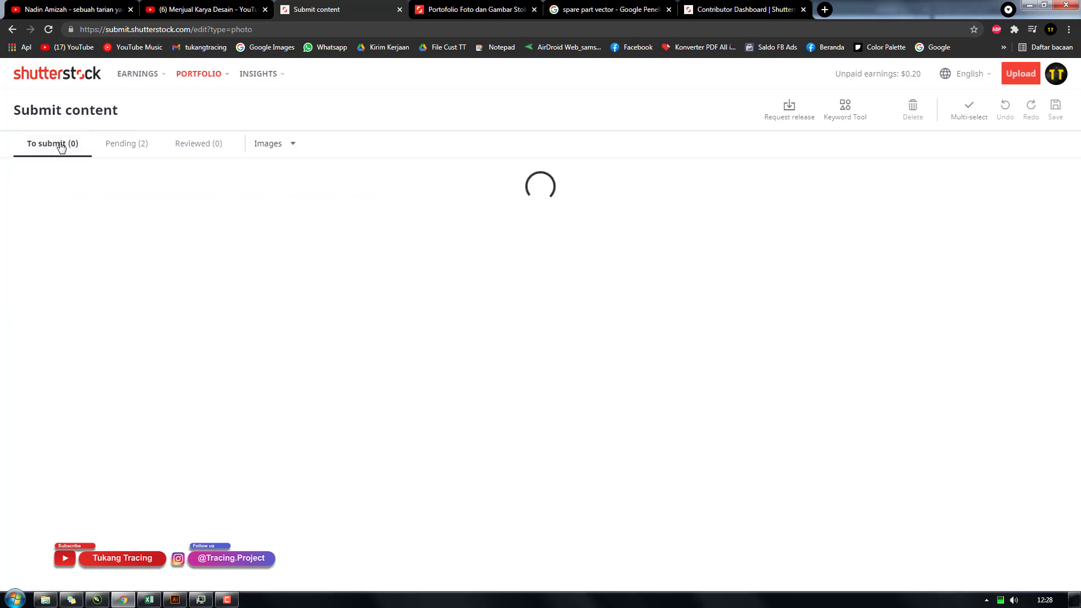
left_click(174, 599)
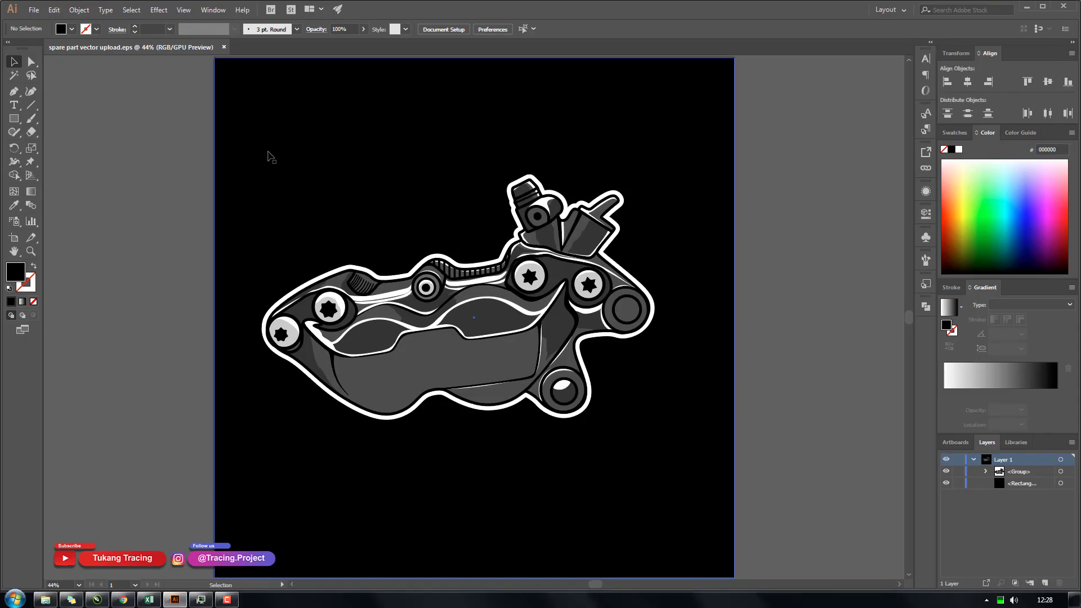
key("alt+f")
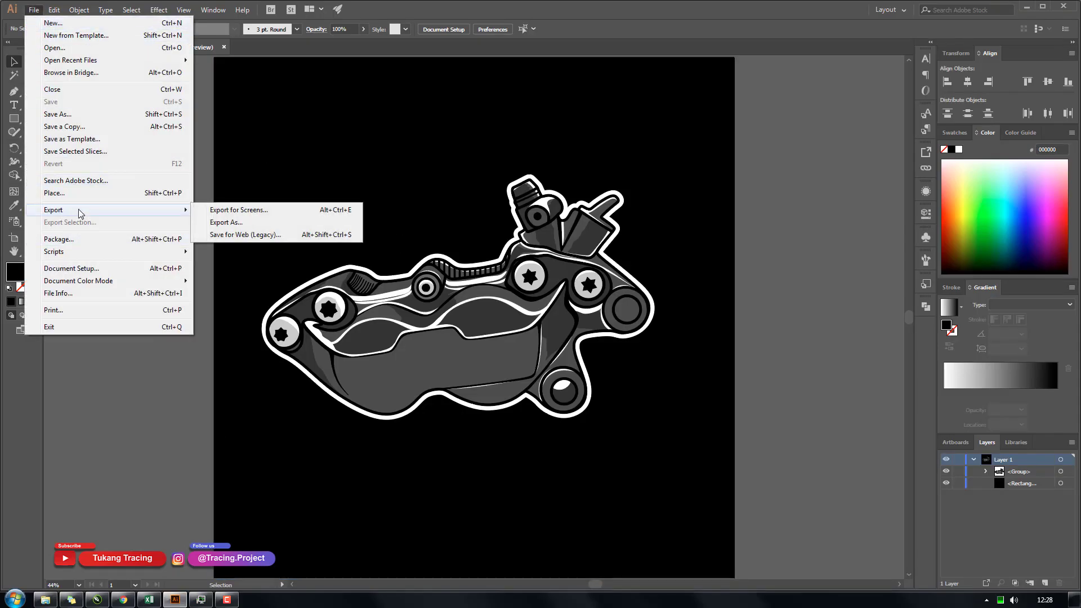
left_click(113, 115)
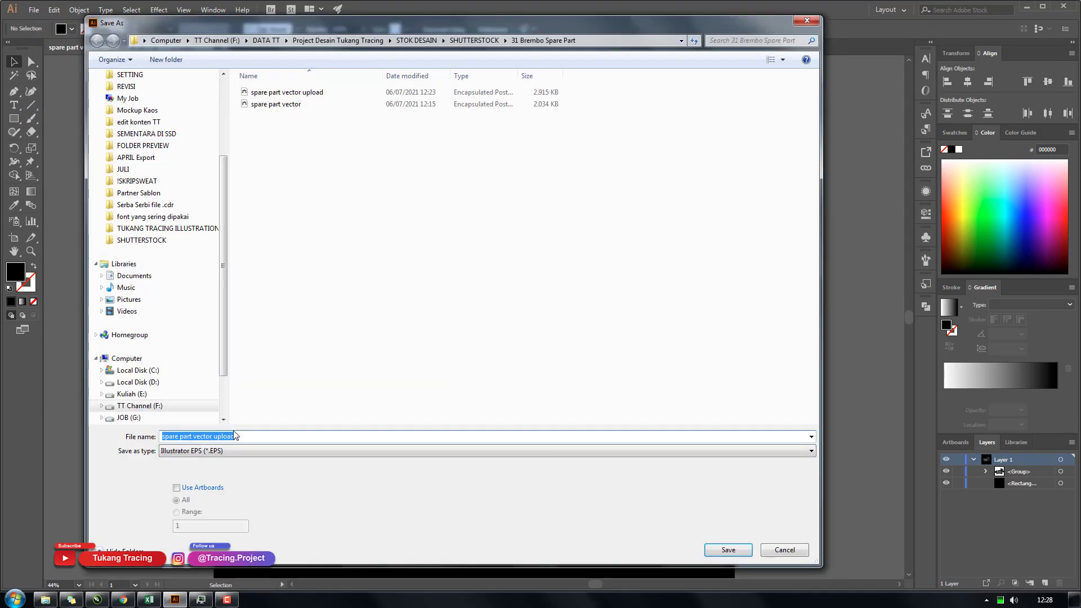
left_click(236, 436)
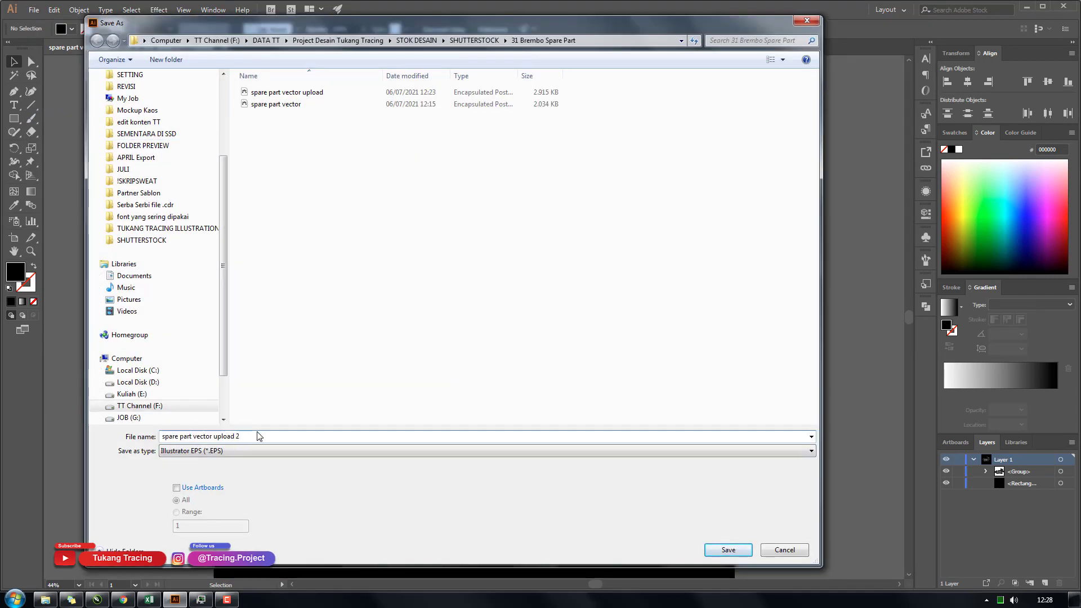
key("Return")
Review the EPS version choices, keep Illustrator CC EPS, finish saving and close the document.
left_click(477, 139)
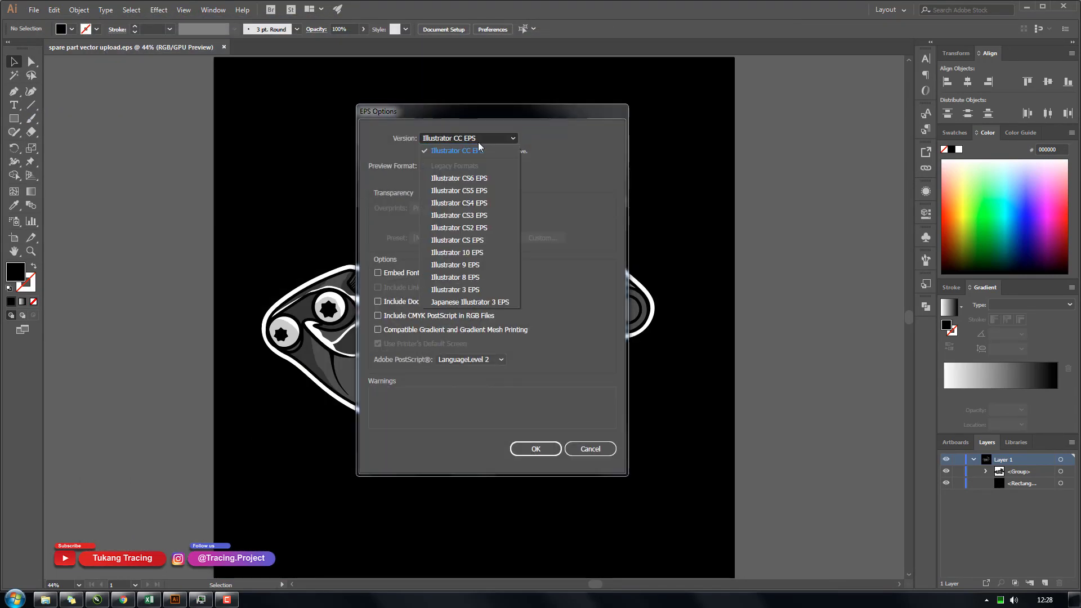
left_click(482, 141)
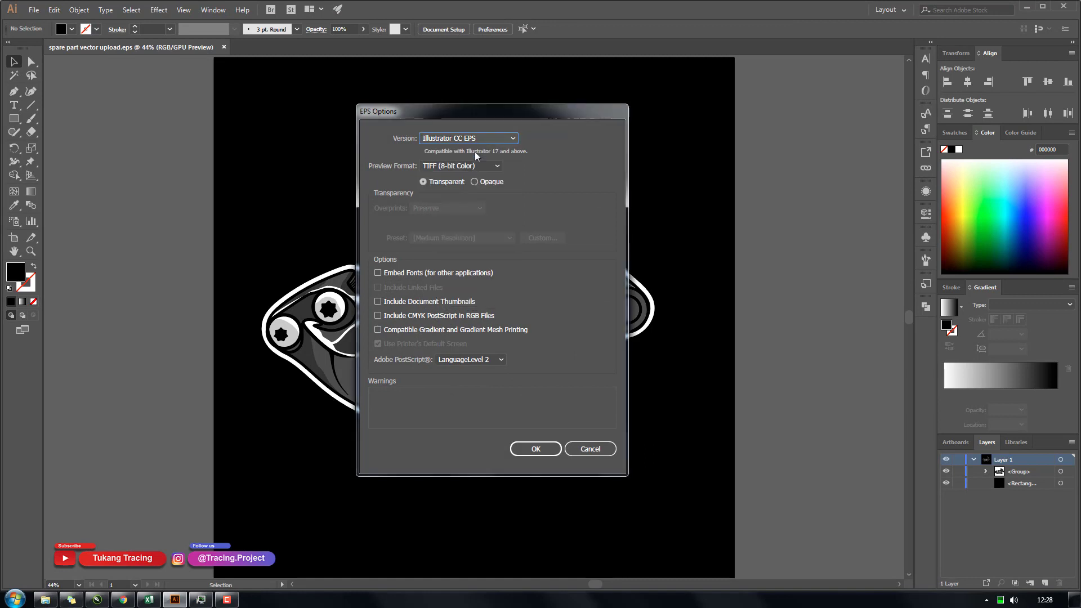
left_click(436, 140)
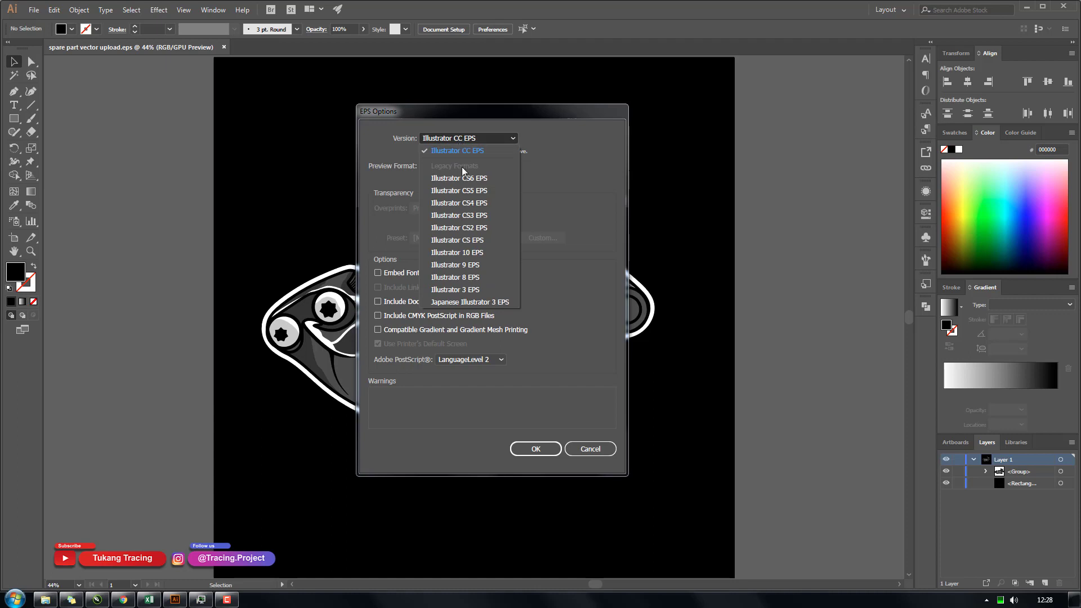
left_click(462, 140)
left_click(461, 140)
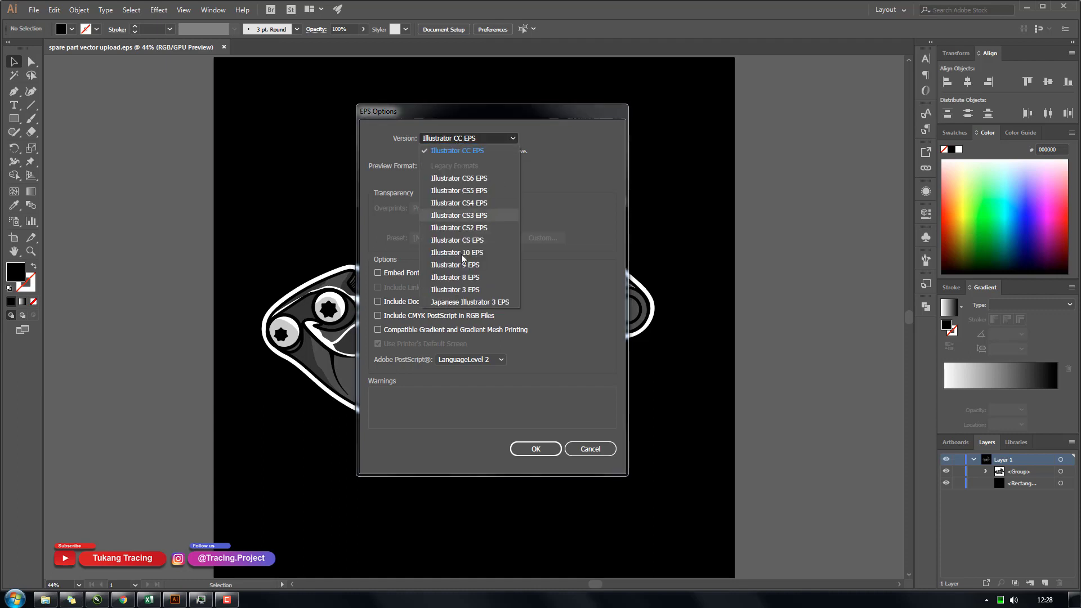
left_click(469, 143)
left_click(535, 449)
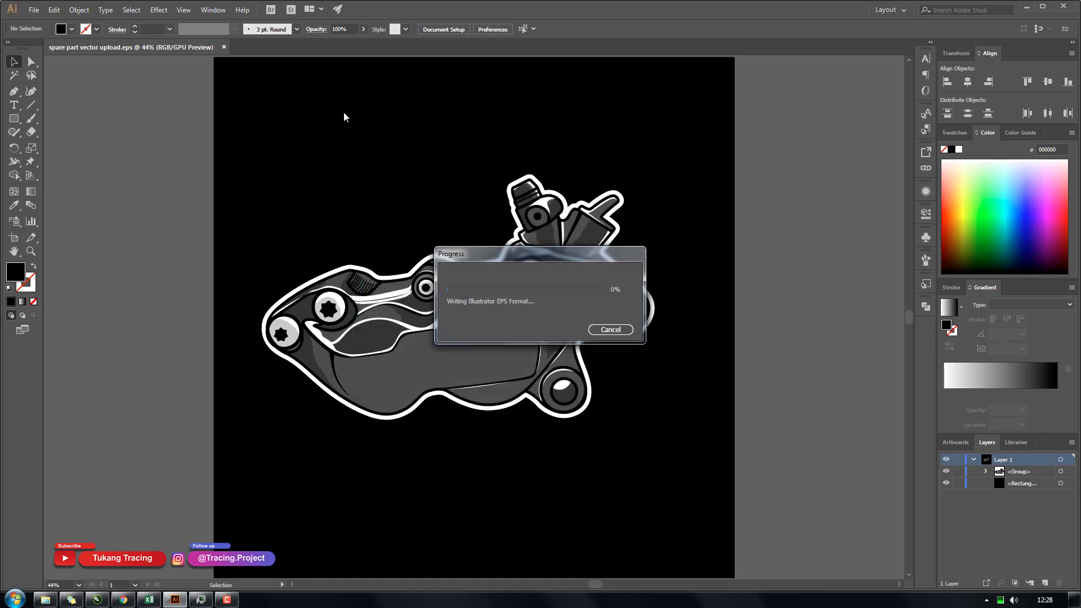
left_click(229, 48)
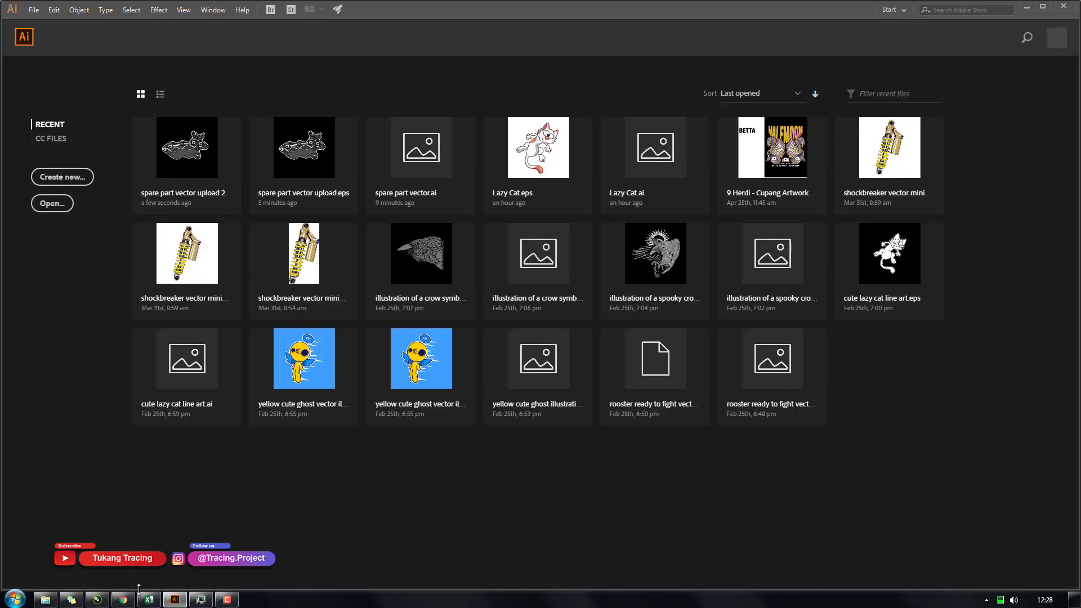
Switch back to Chrome, upload "spare part vector upload 2" to Shutterstock and continue to the submission page.
left_click(129, 596)
left_click(562, 422)
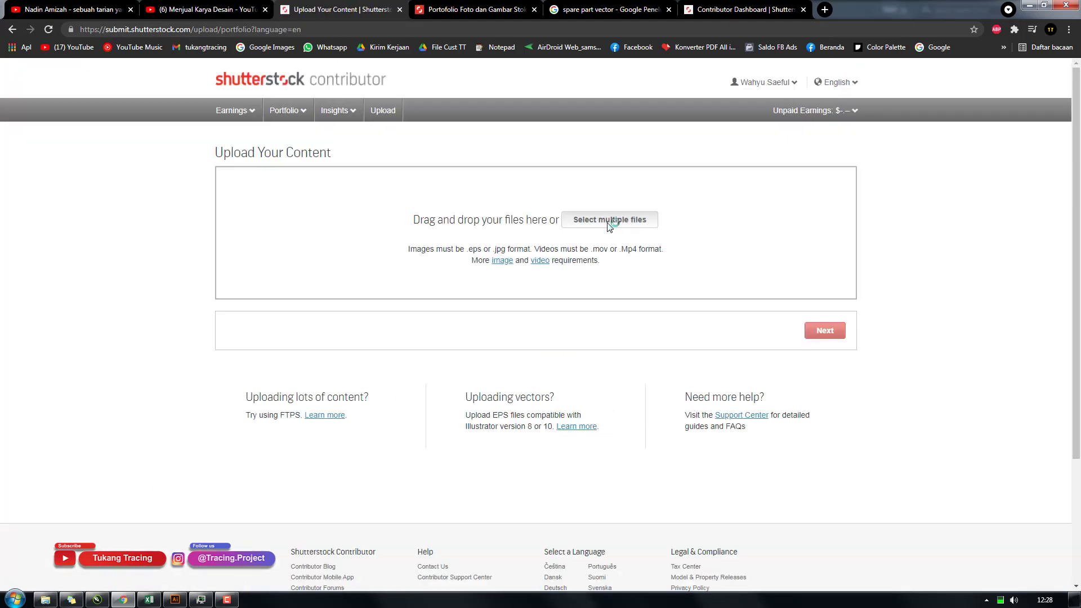
left_click(608, 223)
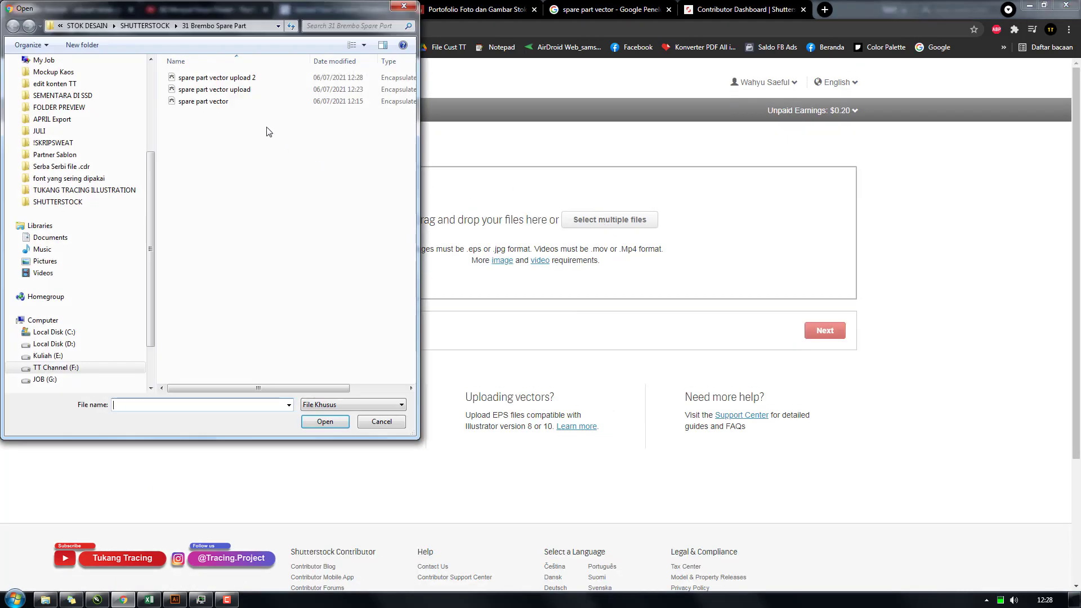
double_click(251, 78)
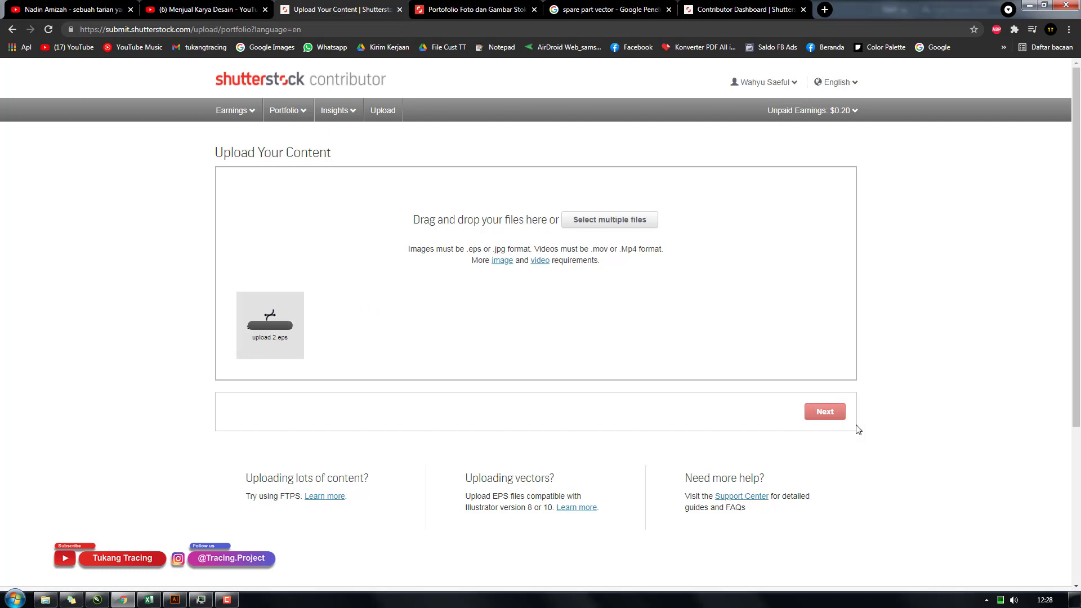
left_click(825, 414)
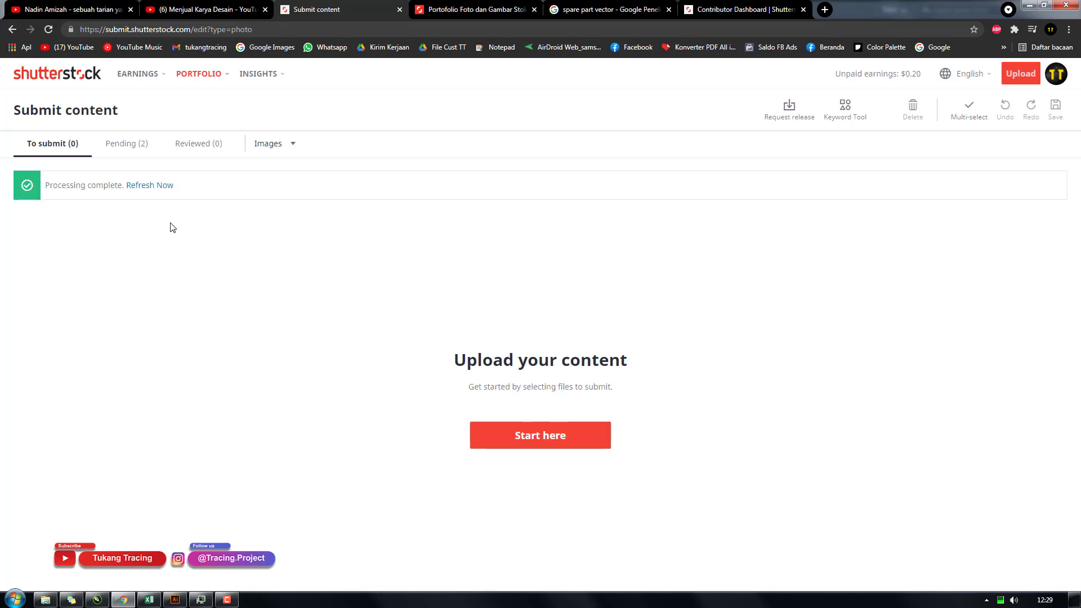
Refresh the processed uploads, read the details of the upload problem and return to the pending items.
left_click(159, 188)
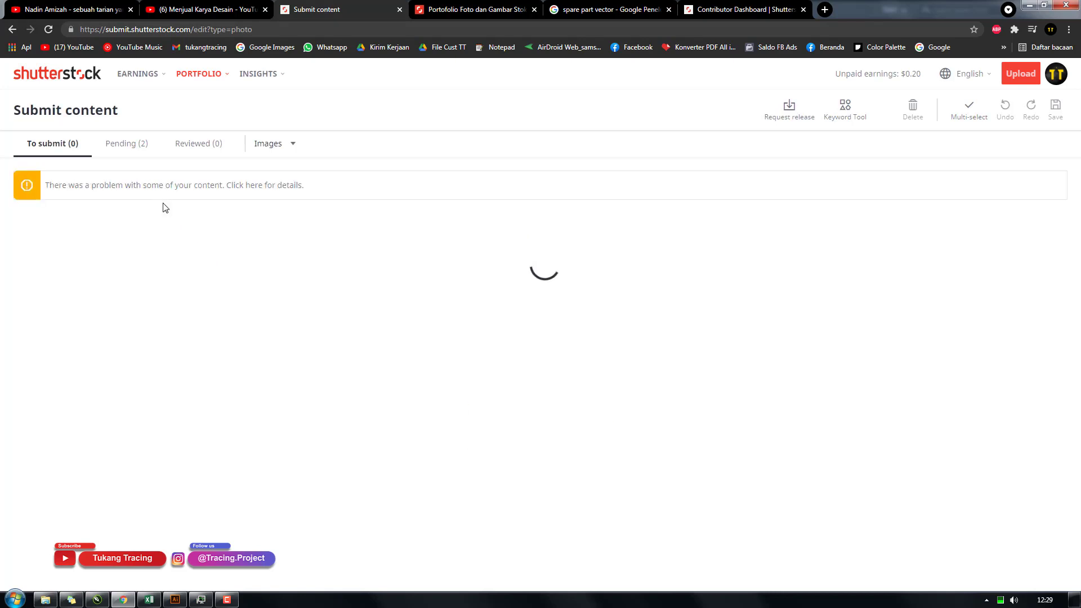
left_click(68, 191)
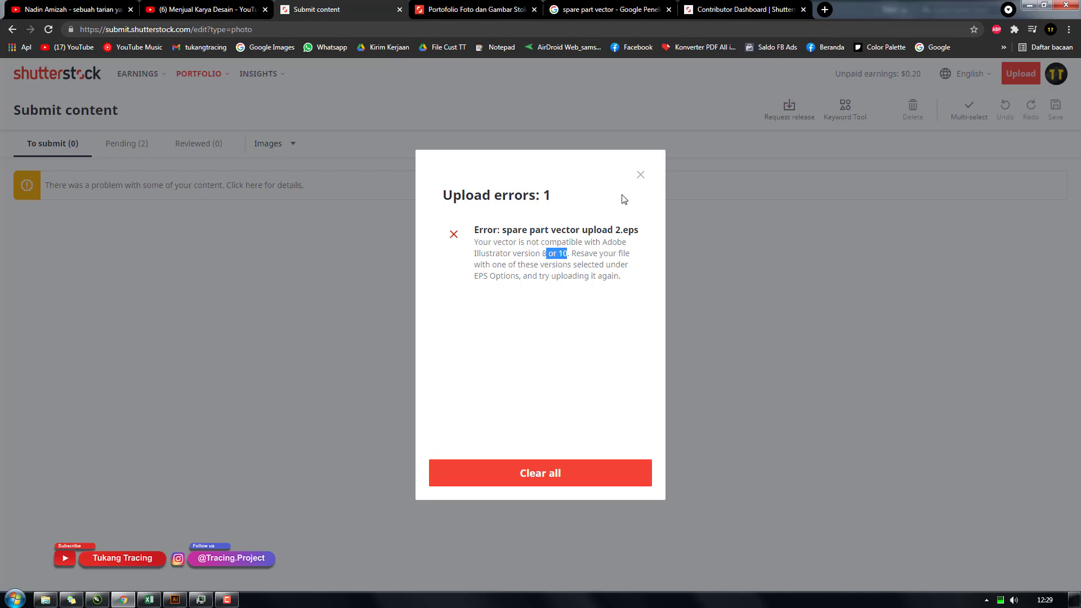
left_click(641, 175)
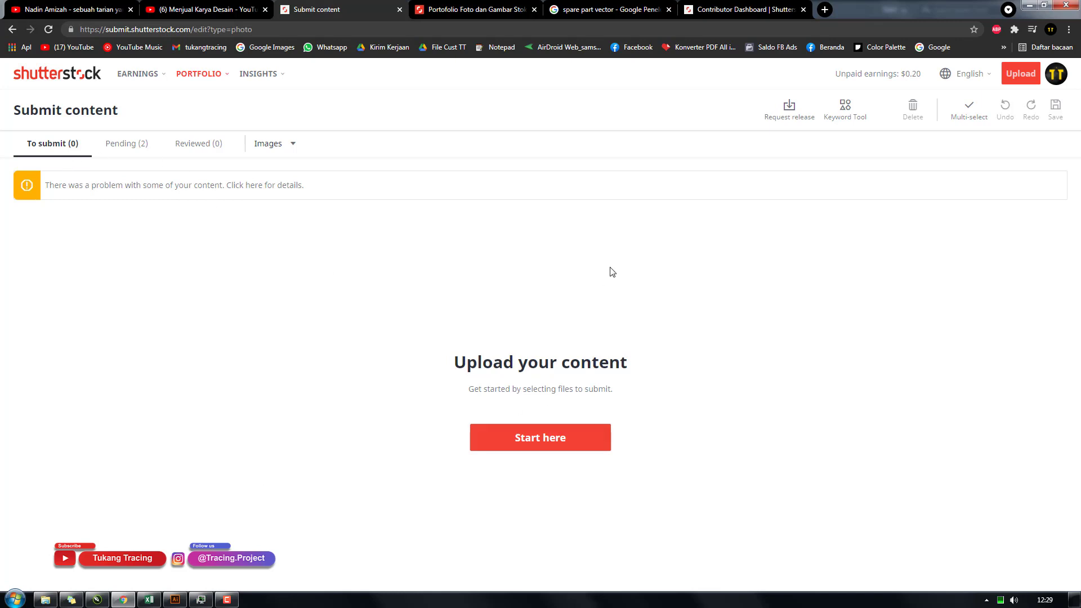
left_click(134, 148)
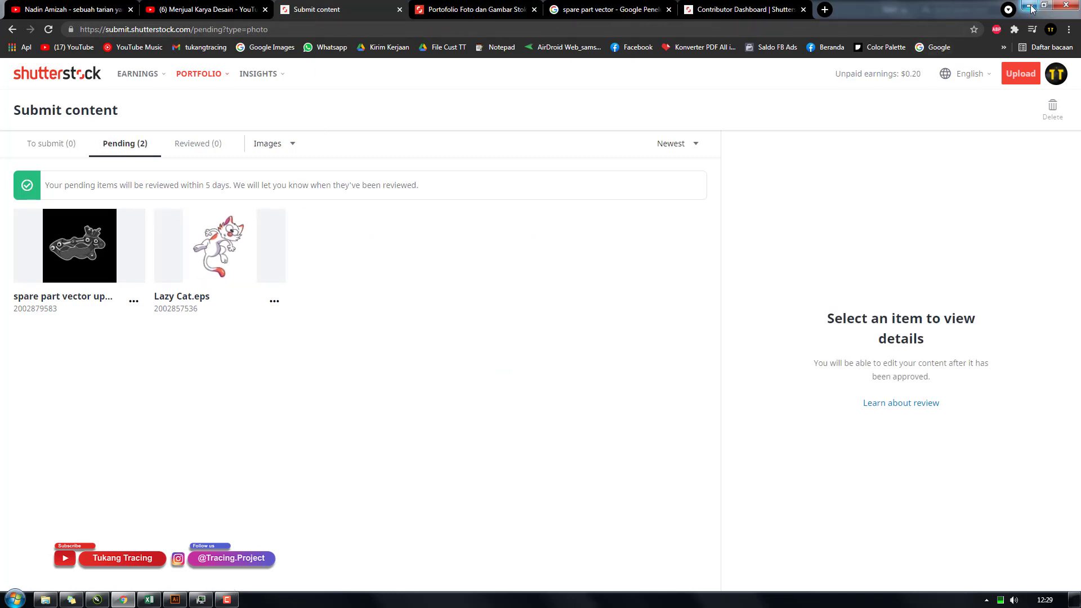
left_click(1030, 6)
left_click(1028, 6)
left_click(1028, 6)
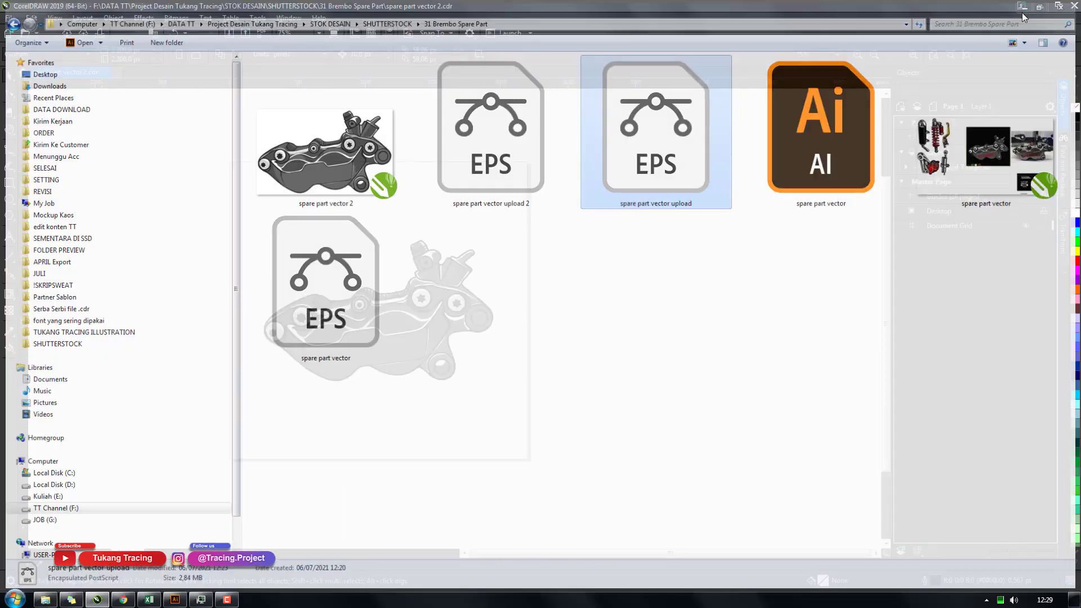
left_click(1035, 5)
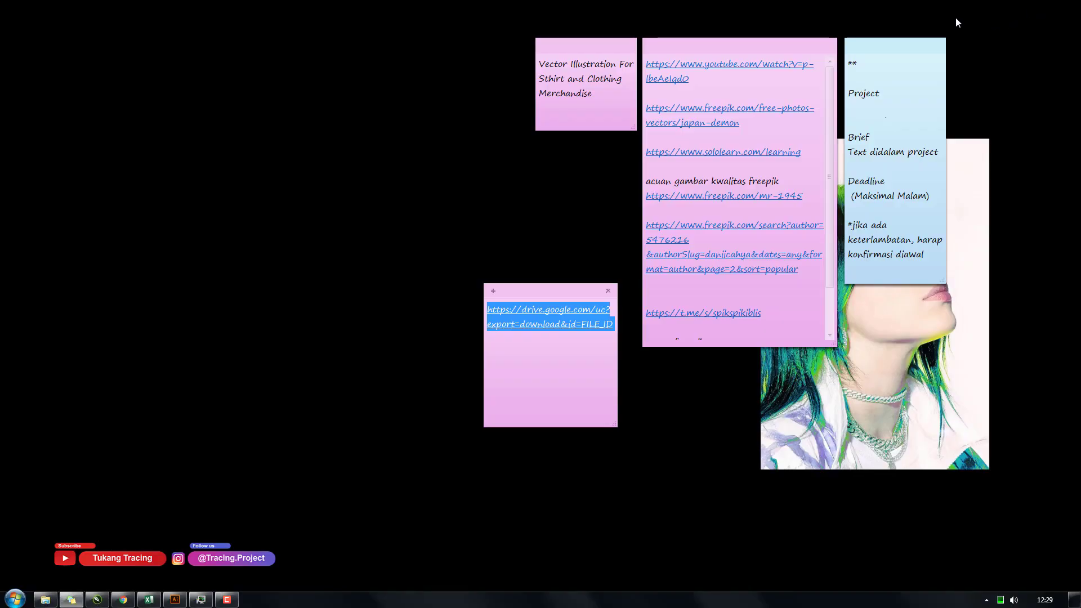
left_click(227, 599)
left_click(122, 599)
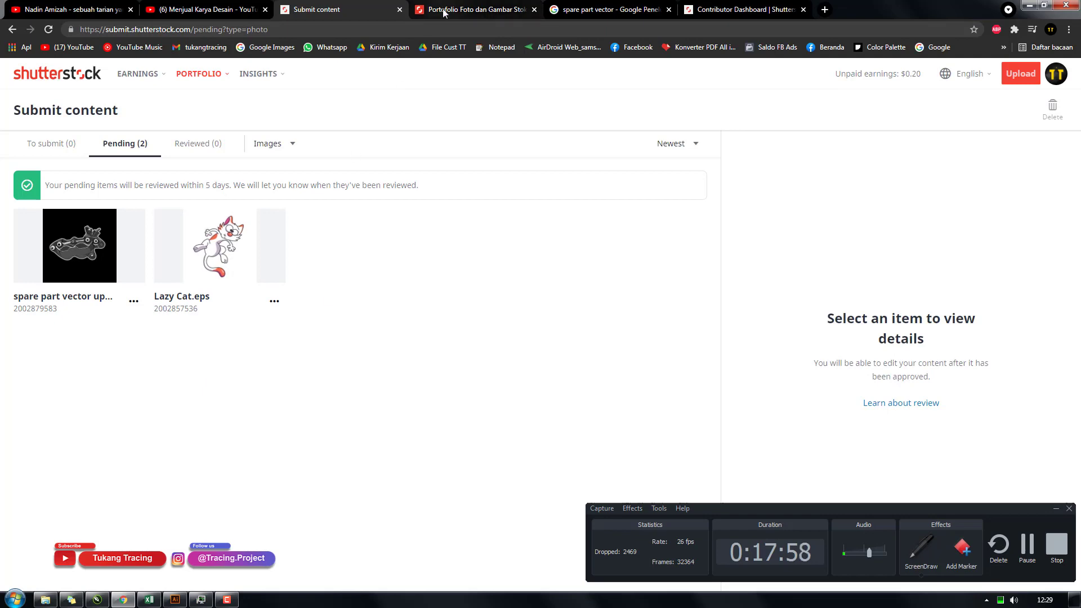
left_click(490, 15)
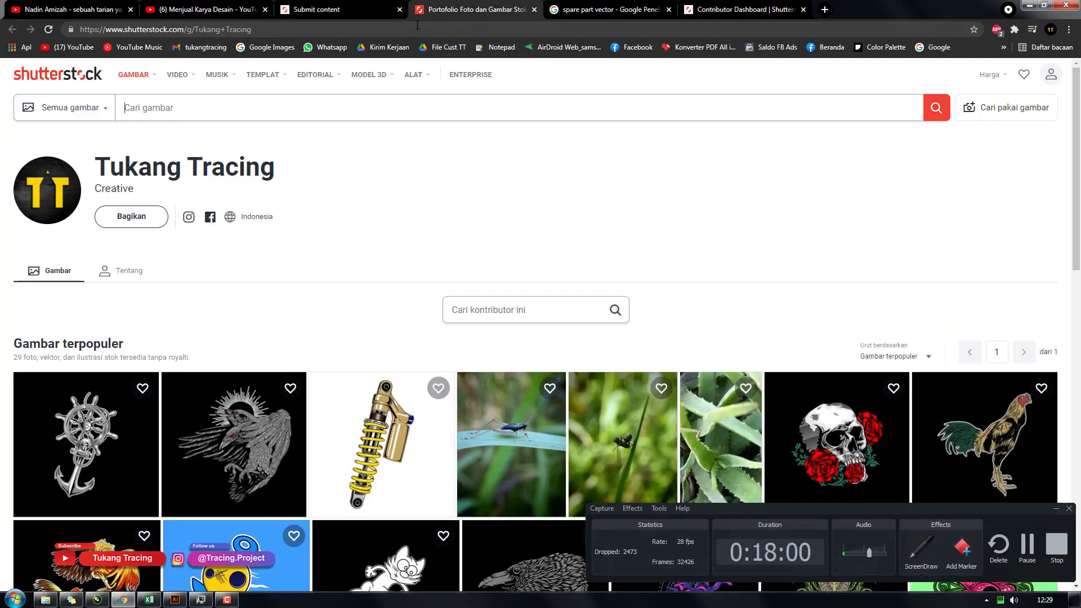
left_click(367, 17)
left_click(465, 12)
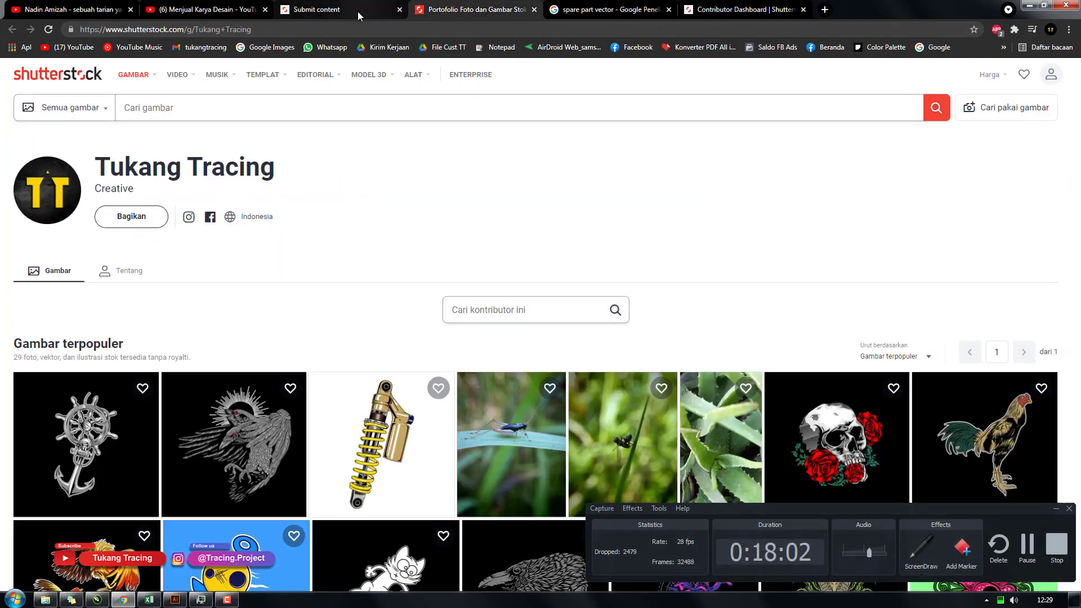
left_click(361, 16)
left_click(437, 11)
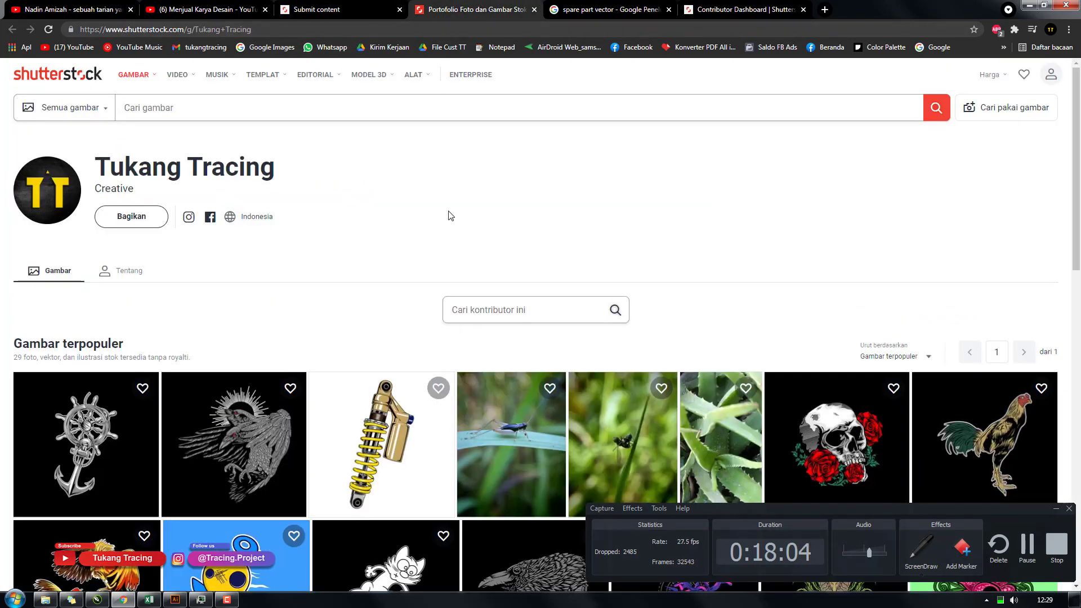